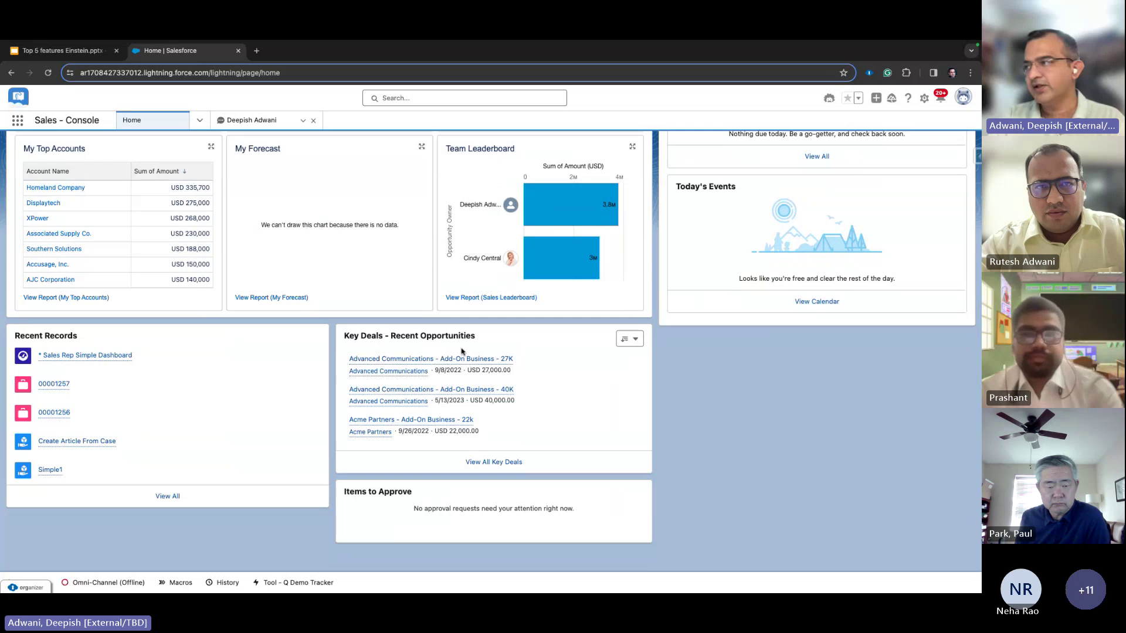
Step: Open the Advanced Communications - Add-On Business - 27K opportunity and start an email addressed to its Decision Maker contact
click(381, 359)
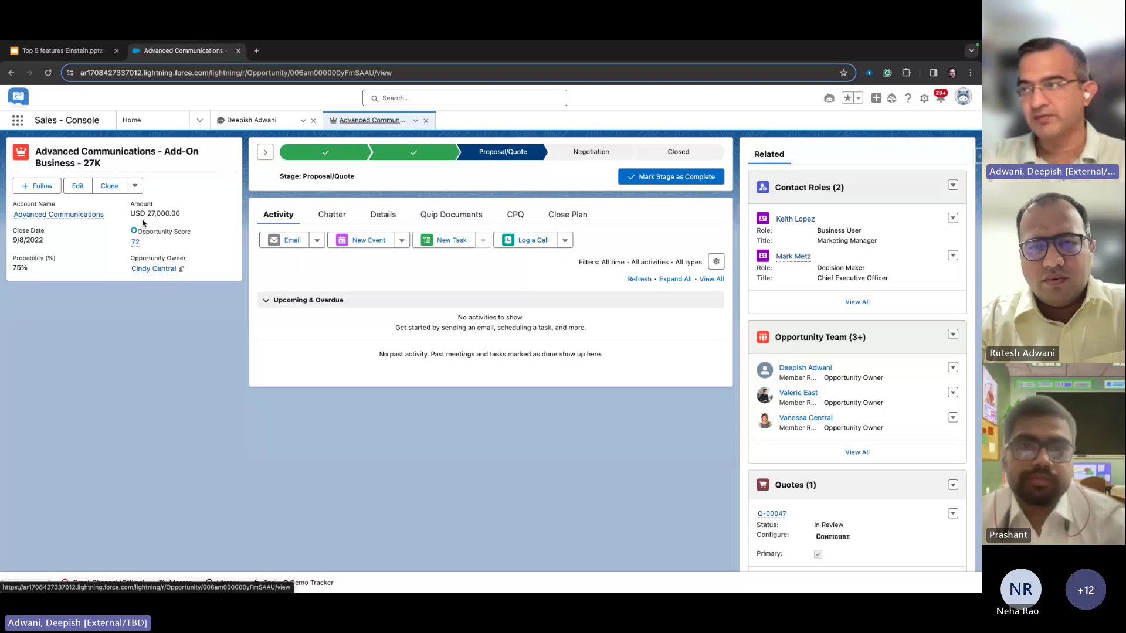
mouse_move(137, 244)
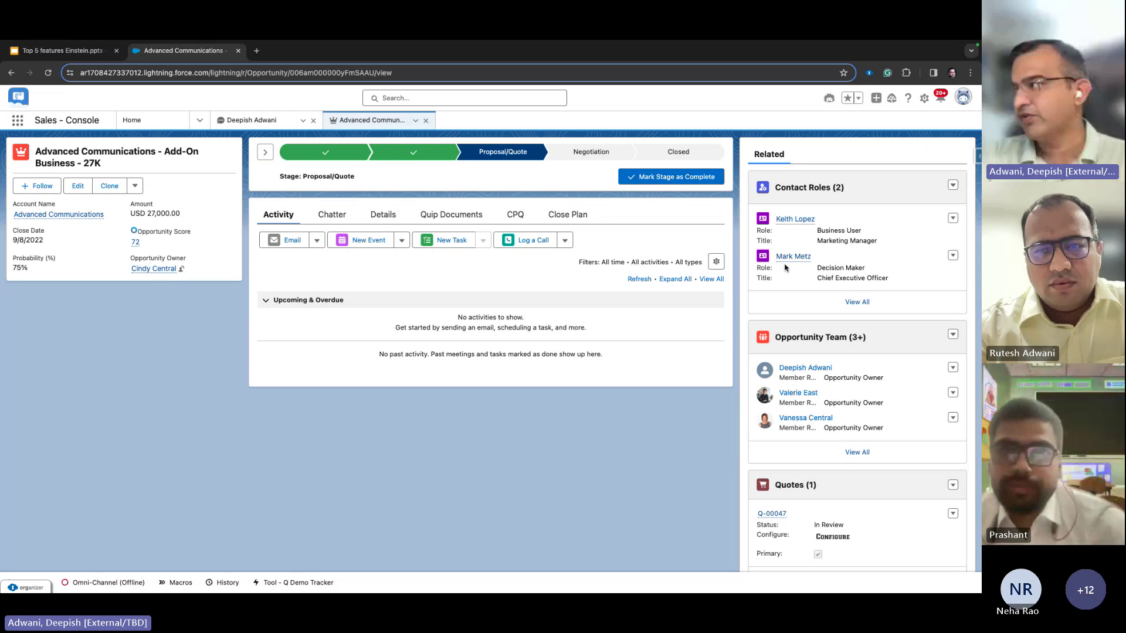
click(288, 240)
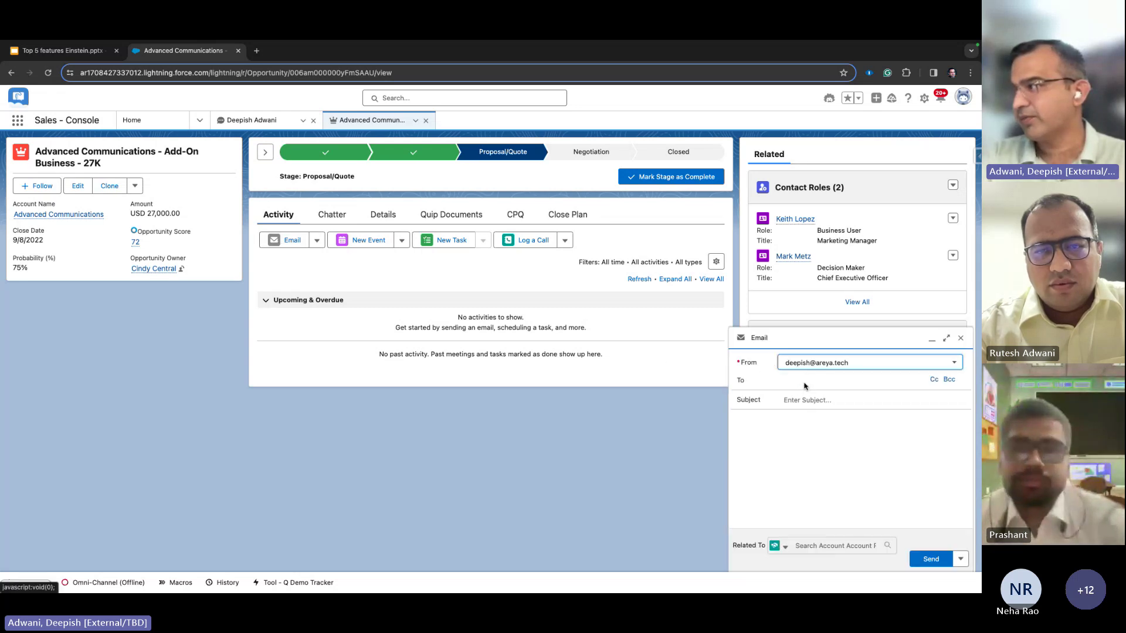
text(mark)
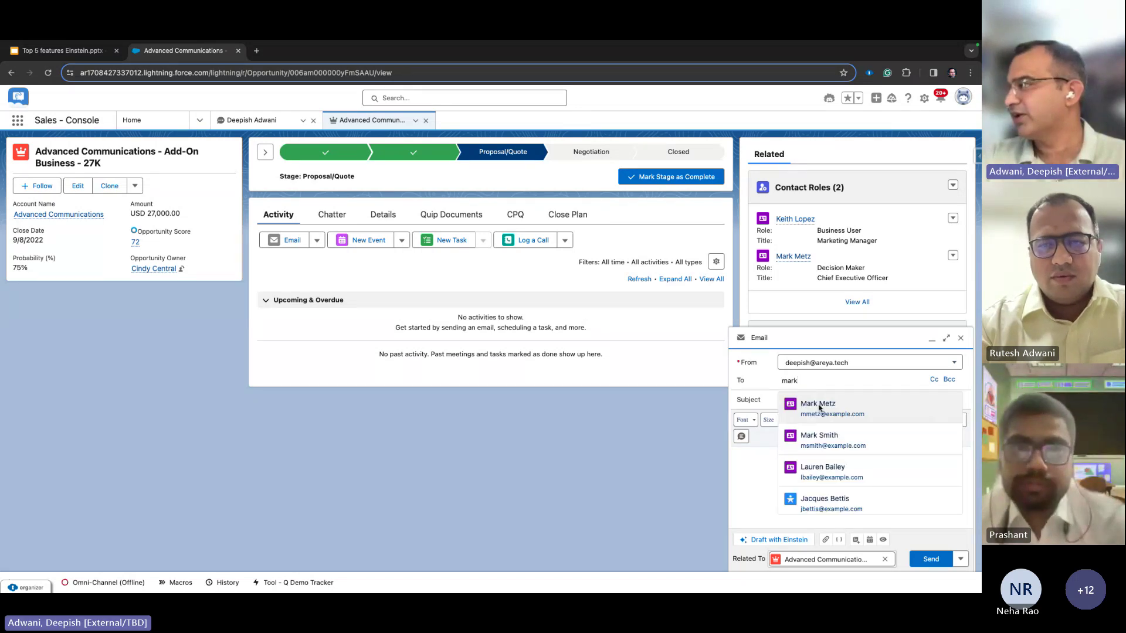
click(819, 404)
click(789, 479)
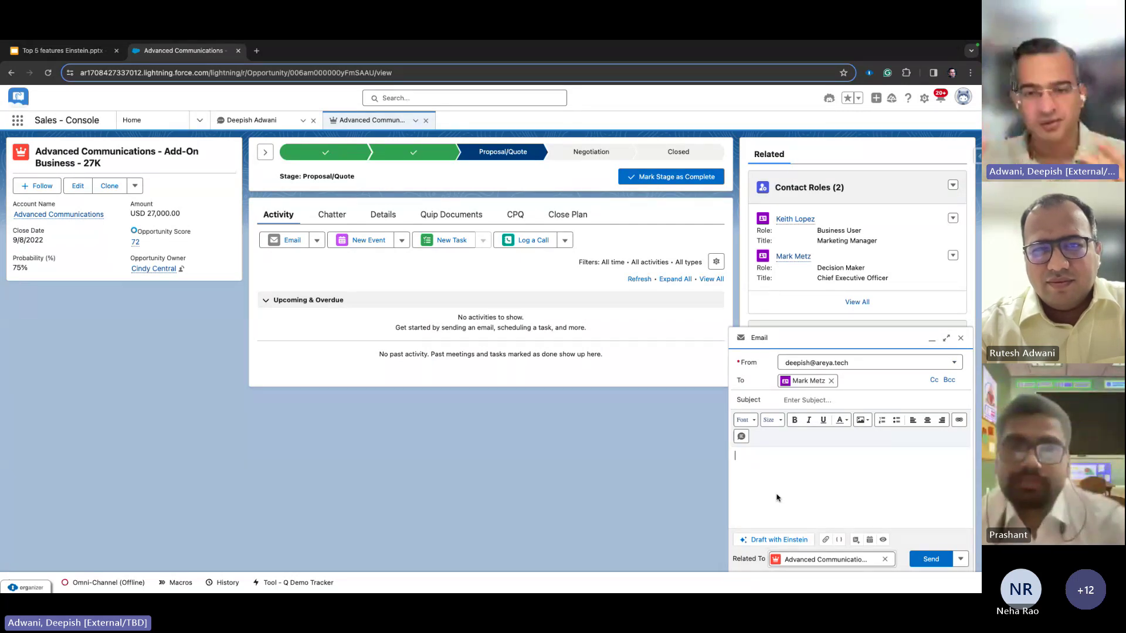
Step: Draft the email with Einstein as Reignite engagement for the product Battery, High Capacity, and enlarge the composer
click(770, 540)
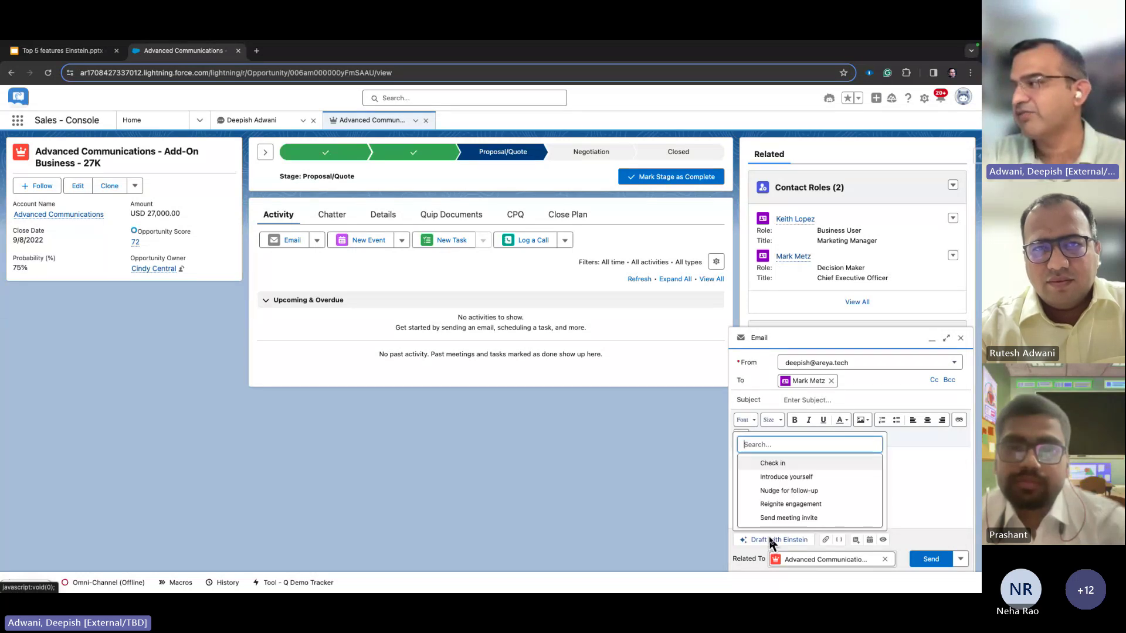
click(799, 506)
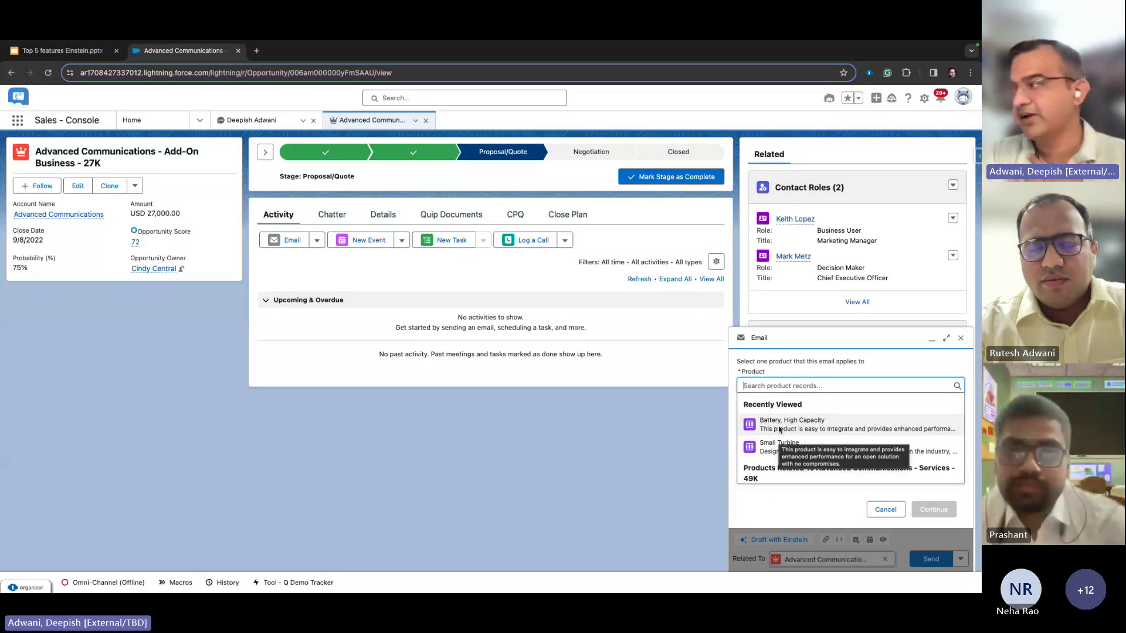
click(778, 428)
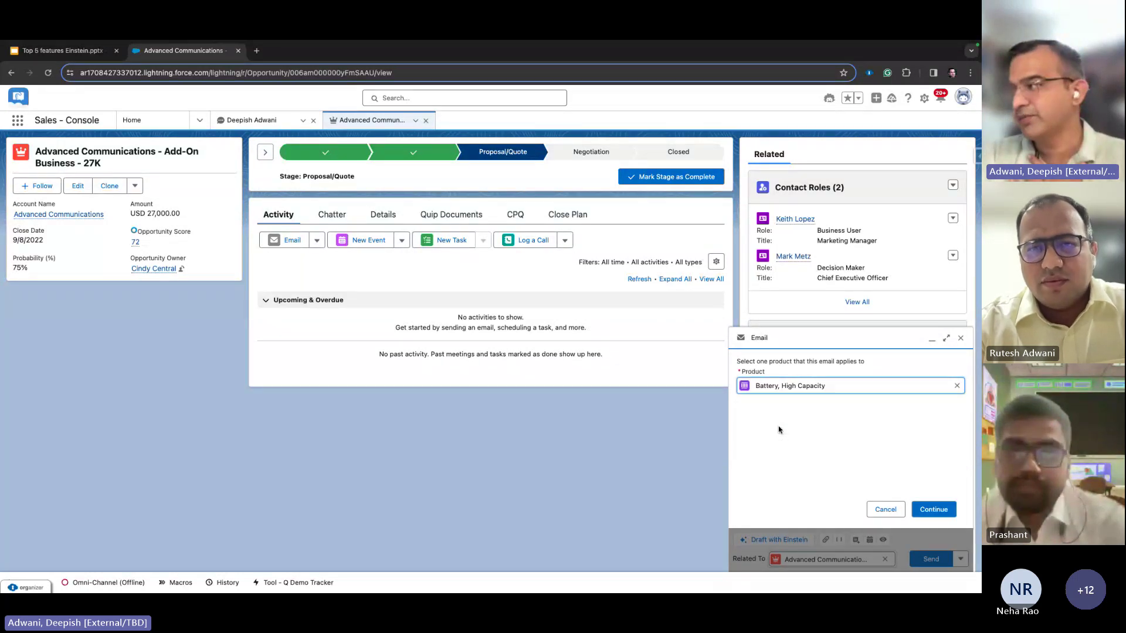
click(937, 510)
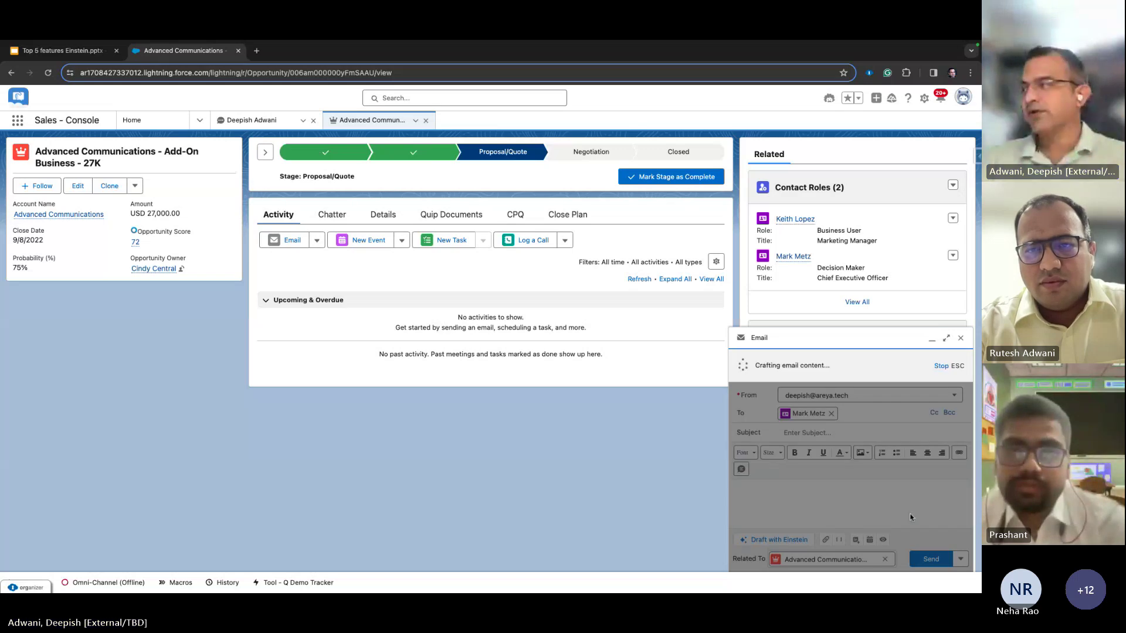
click(946, 338)
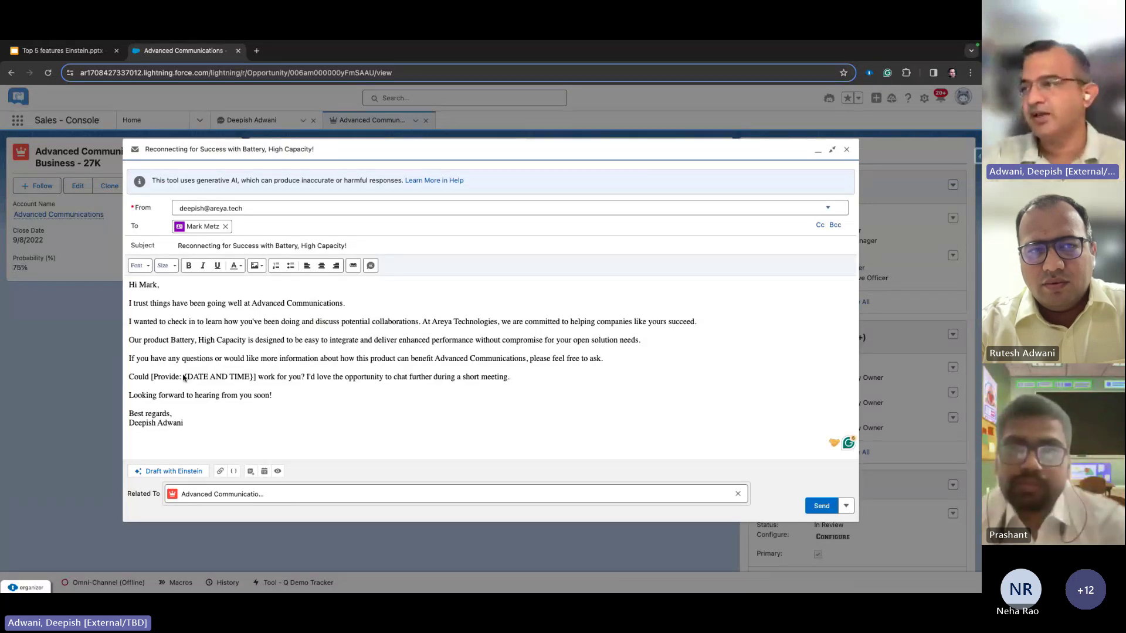
Step: Review the drafted email's date and time placeholder, subject and body, and send it
drag(153, 378, 253, 380)
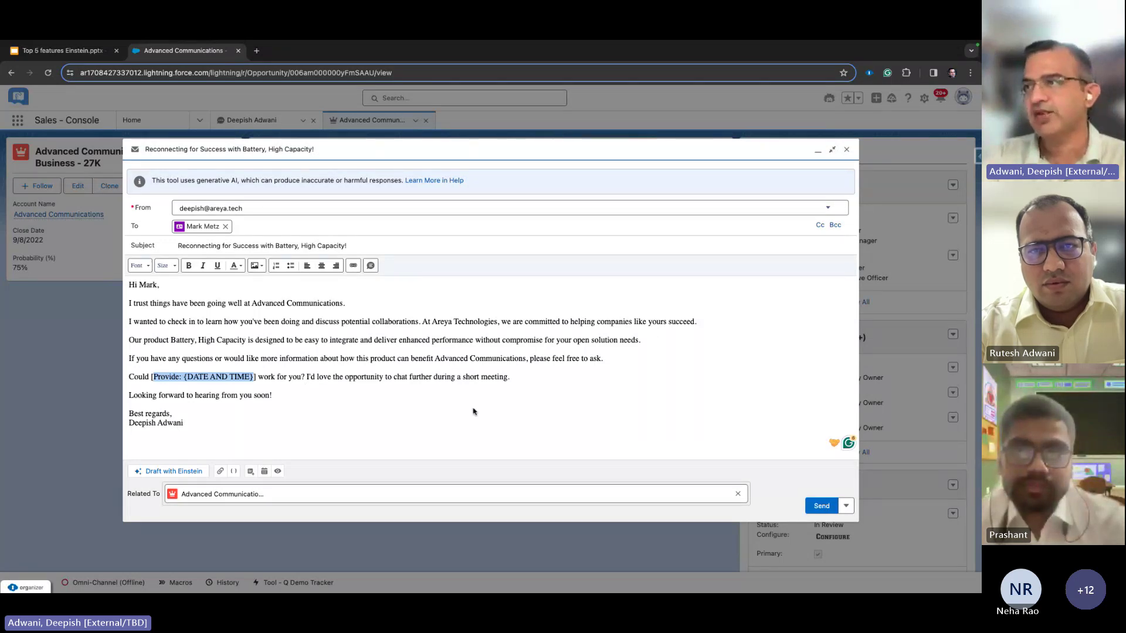
click(208, 247)
drag(208, 248, 352, 251)
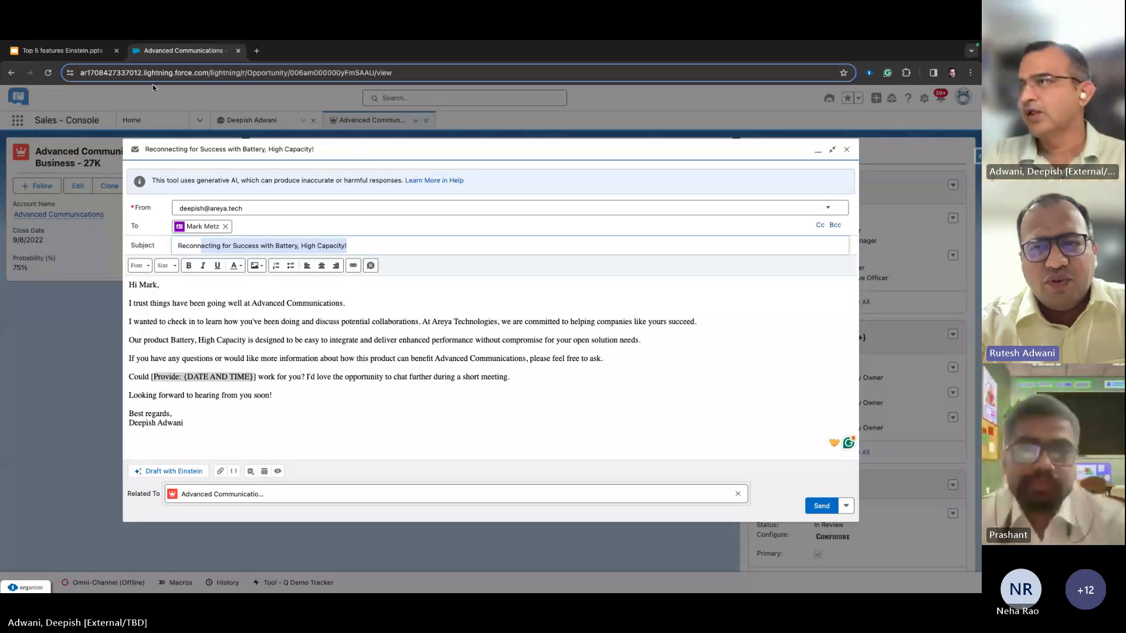
click(377, 316)
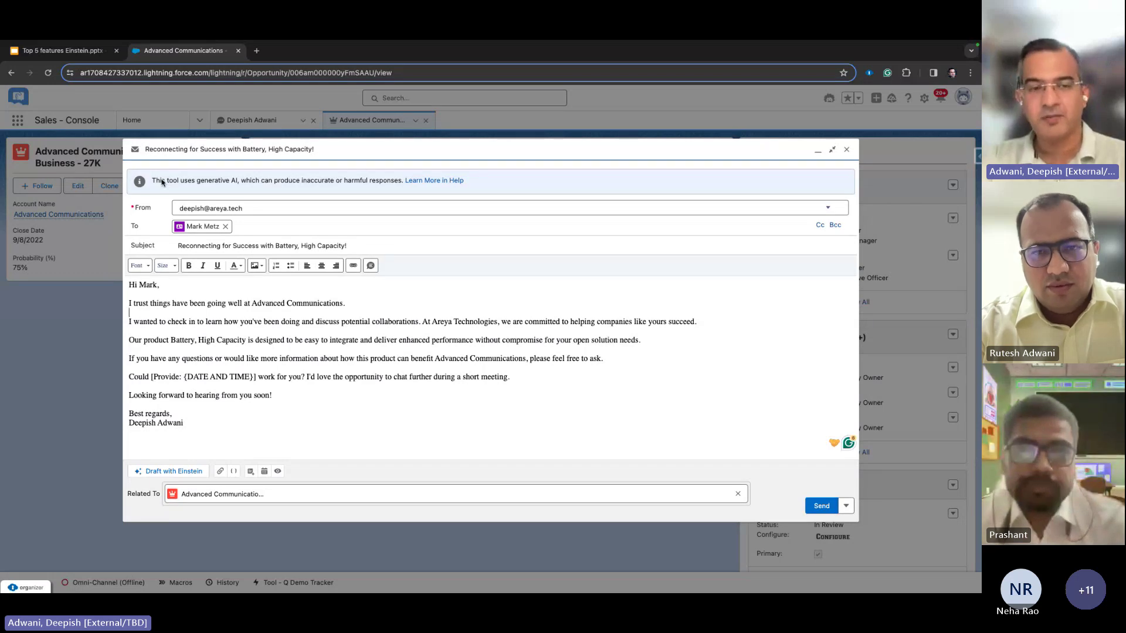
drag(184, 303, 334, 417)
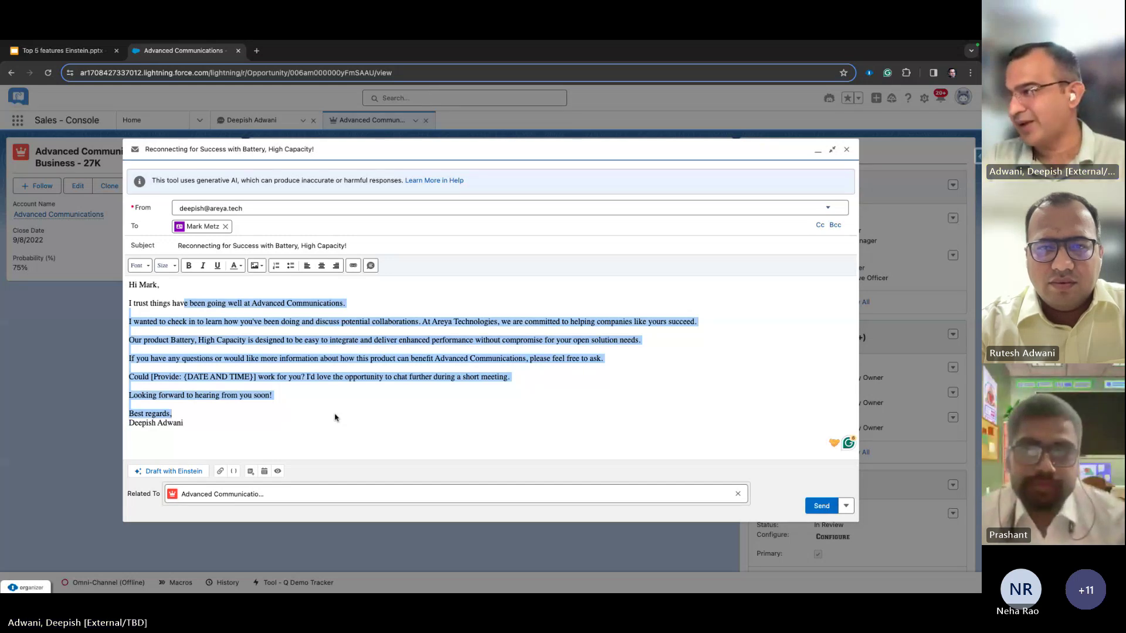
click(335, 417)
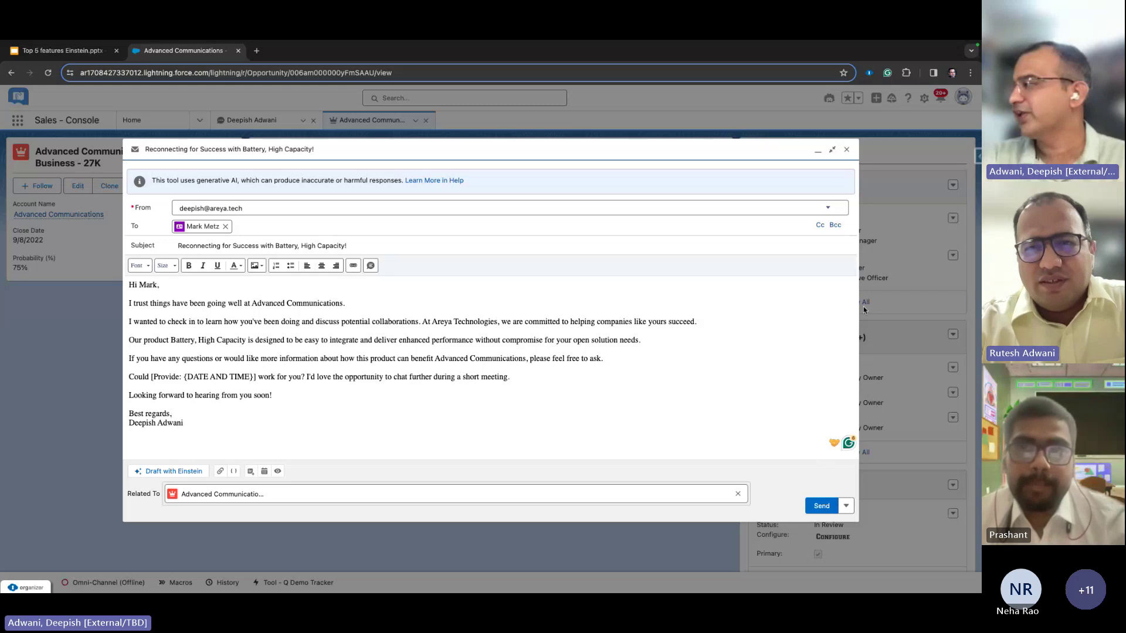
click(821, 506)
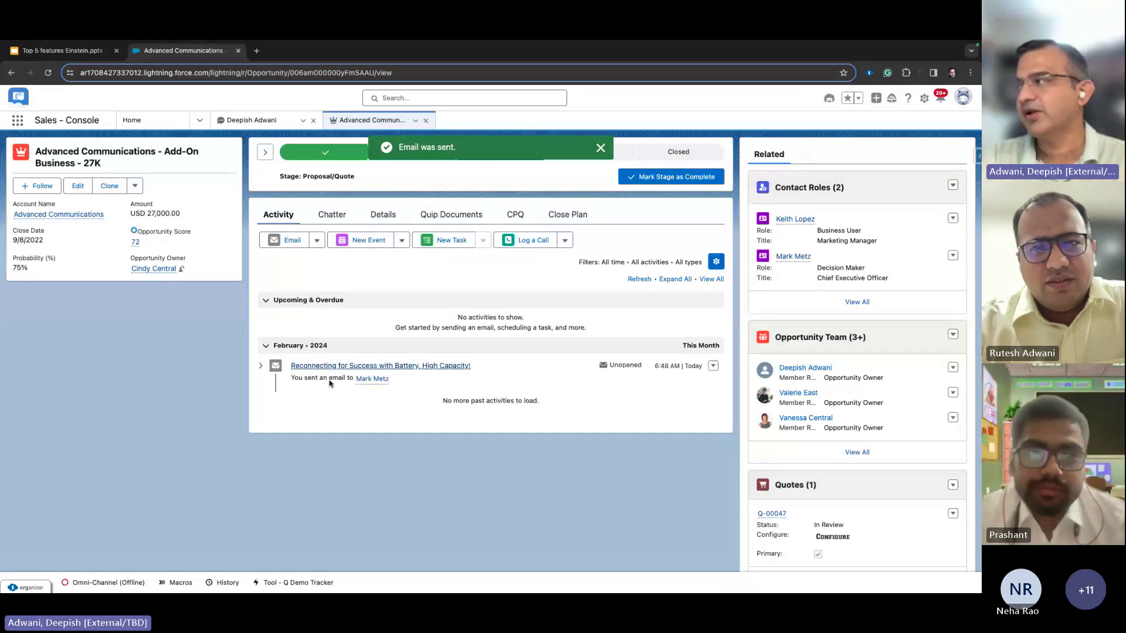
Step: Open the opportunity's Advanced Communications account and review its activity timeline and details
click(80, 215)
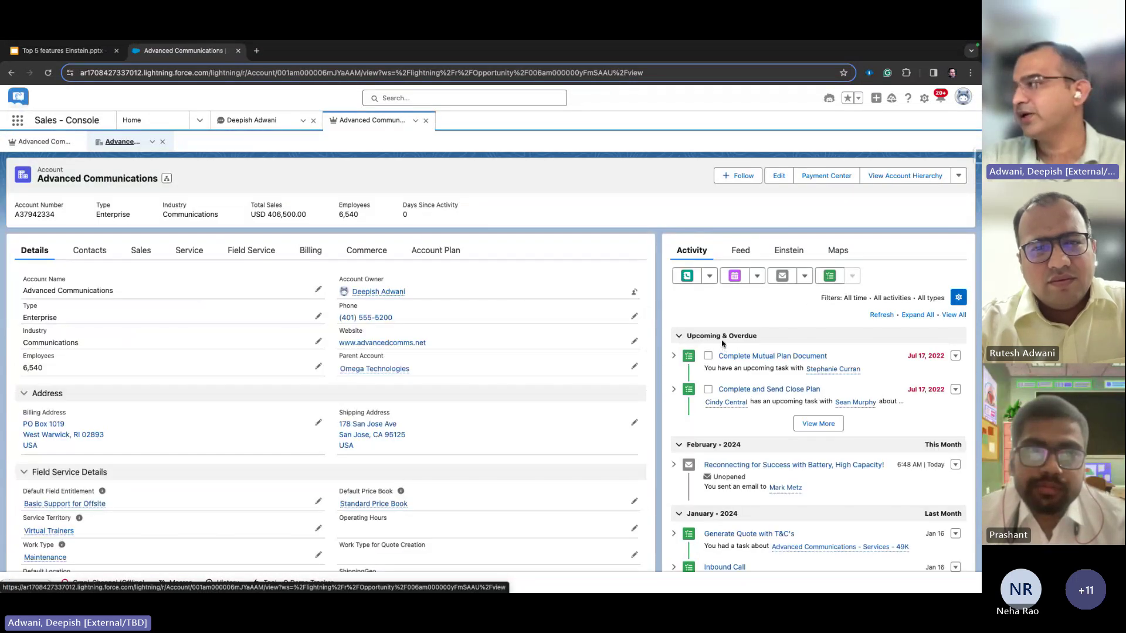
scroll(764, 522, down, 2)
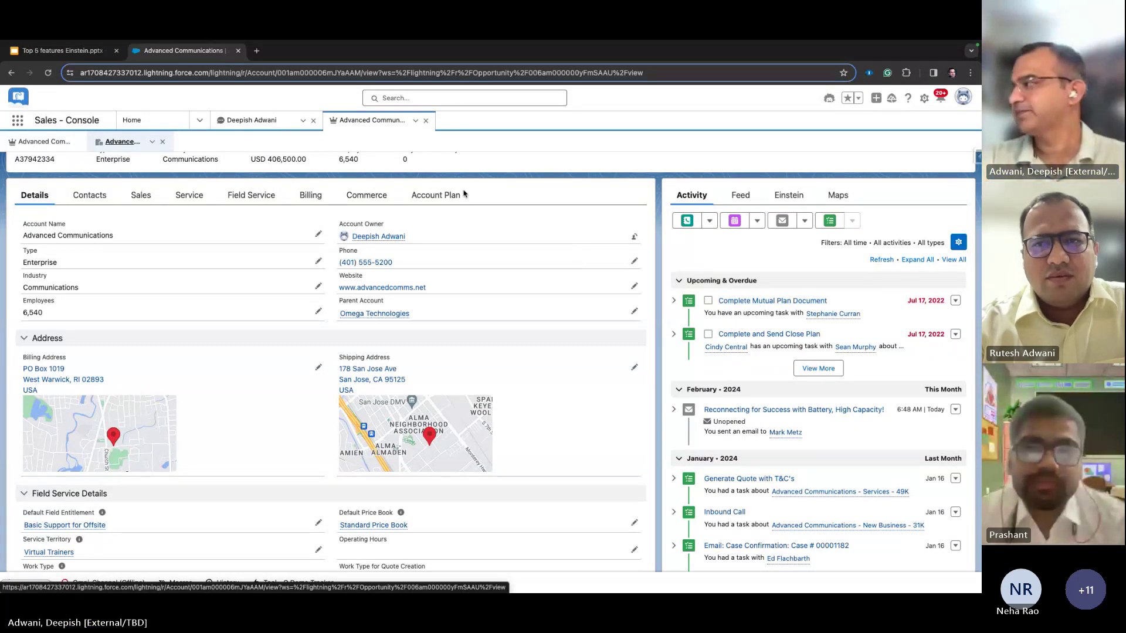
mouse_move(400, 236)
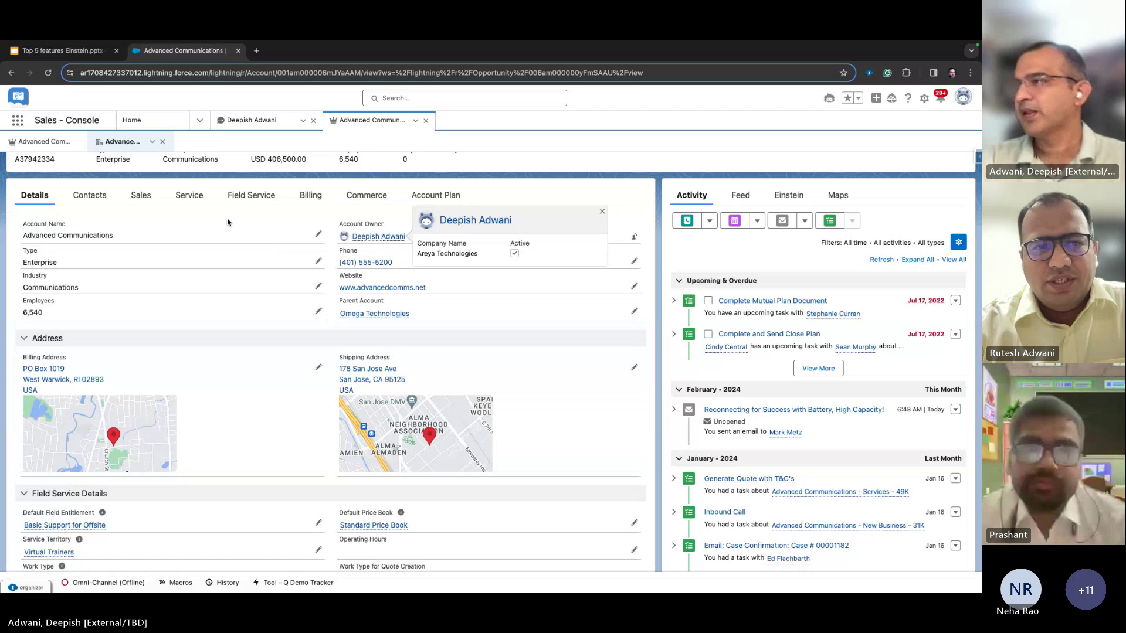
scroll(226, 221, up, 2)
Step: Switch to the Top 5 features Einstein presentation in Google Slides and show slide 11 about Einstein Bots
click(75, 51)
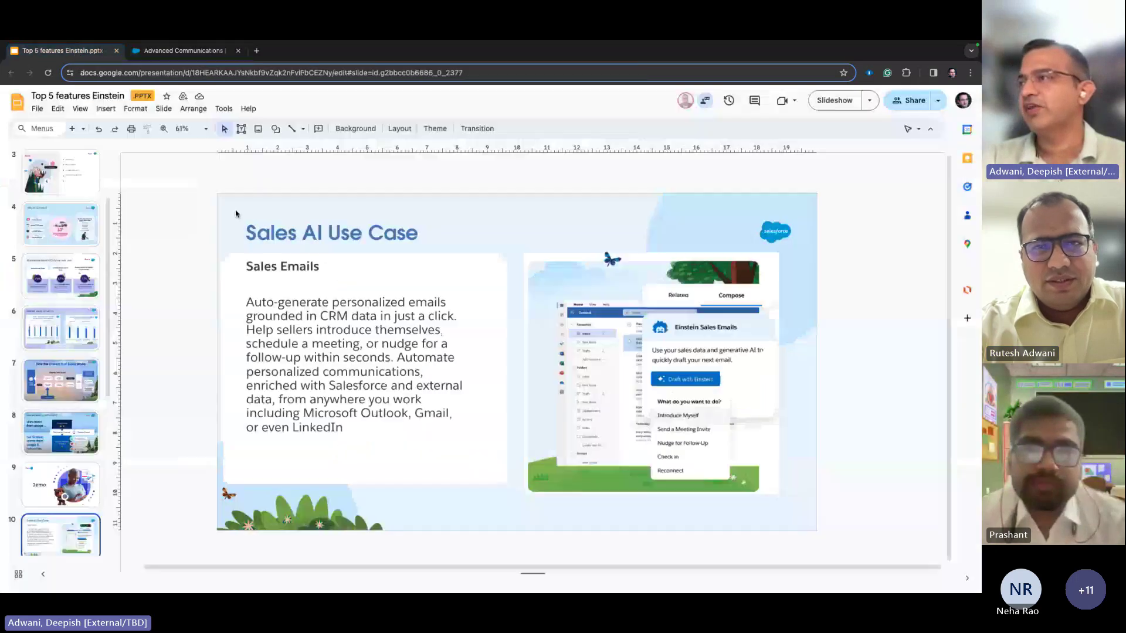
scroll(66, 528, down, 2)
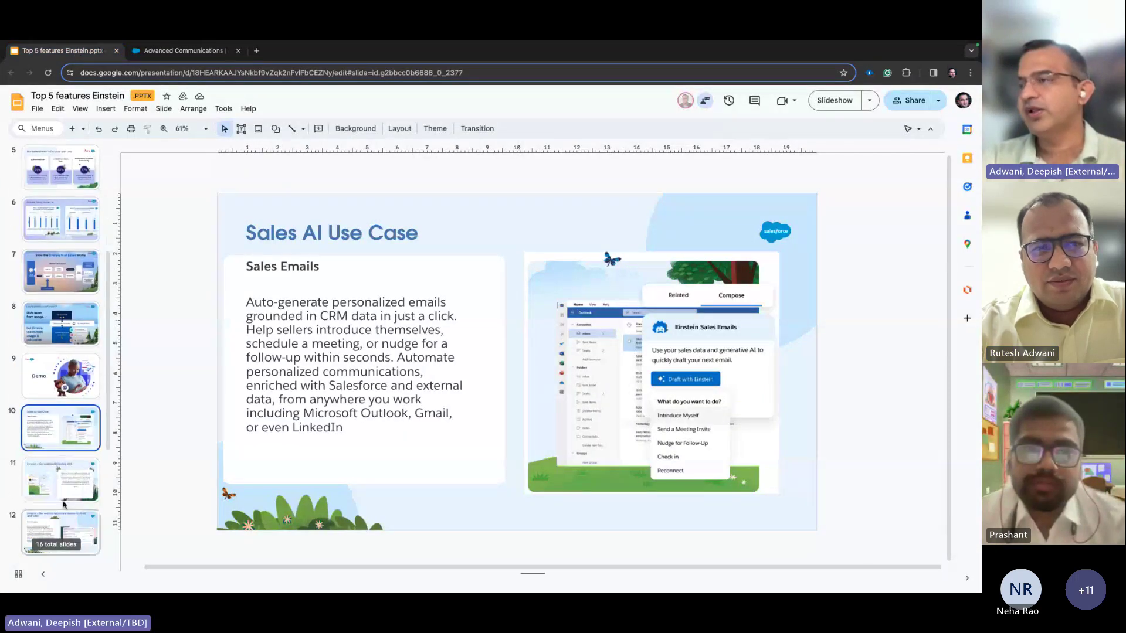
click(63, 479)
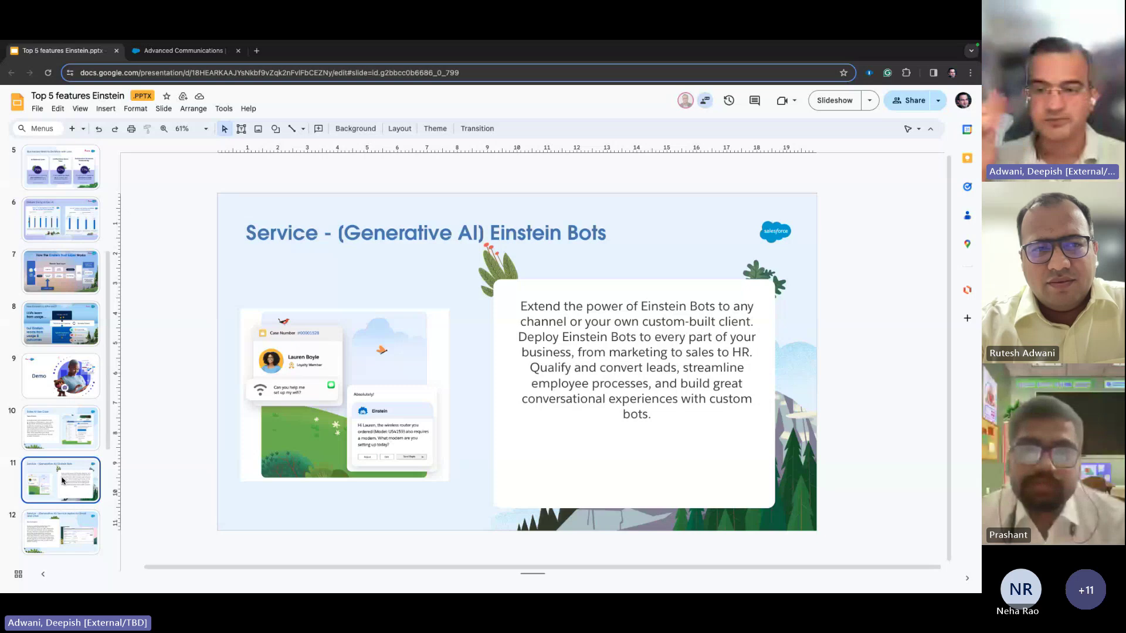
click(202, 51)
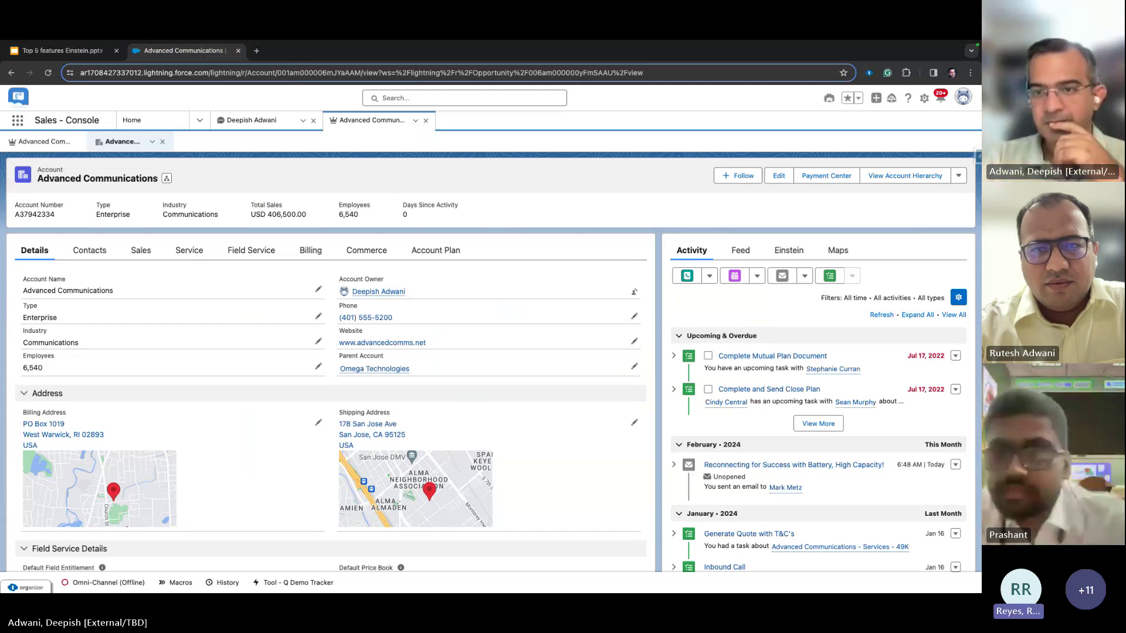
click(95, 55)
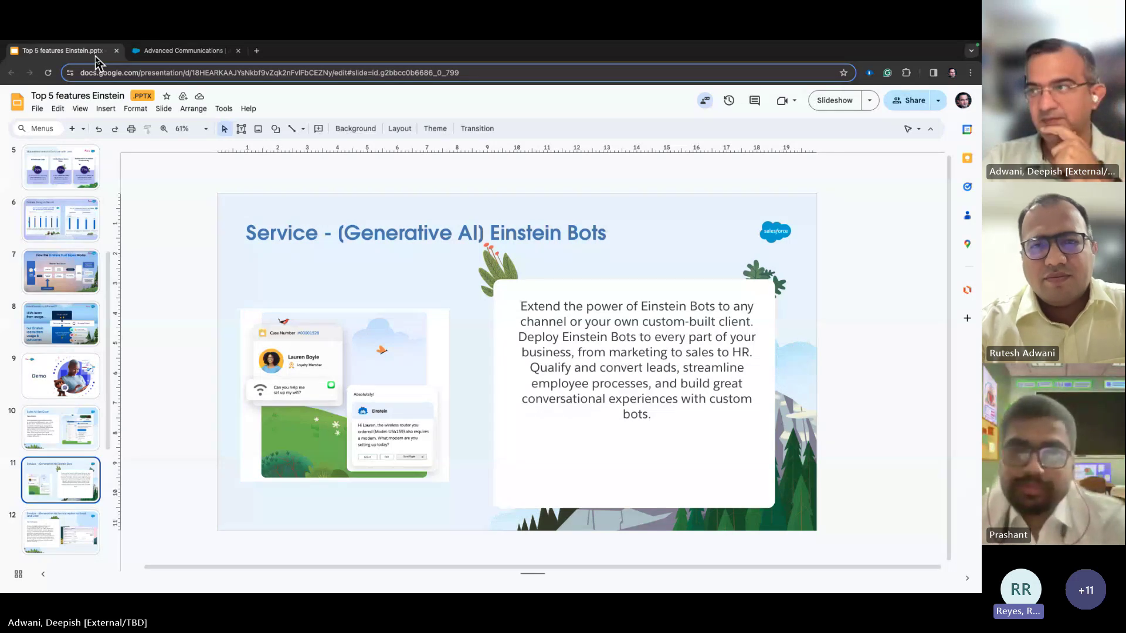
Step: Switch back to Salesforce and start an enlarged email from the Advanced Communications account to the same Decision Maker contact
click(167, 51)
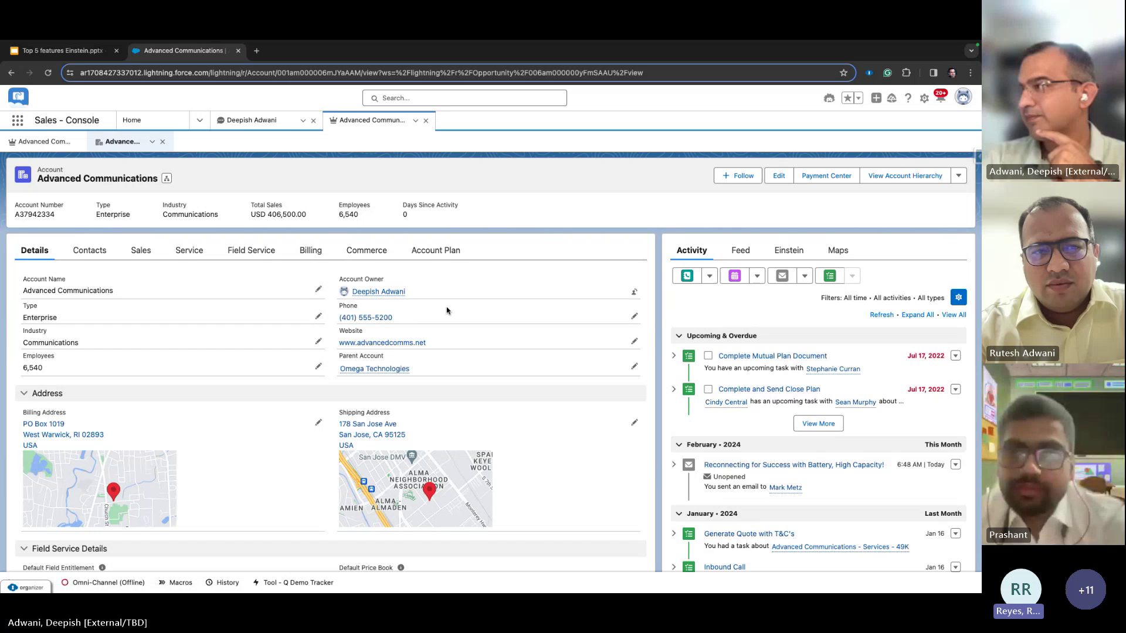
click(782, 276)
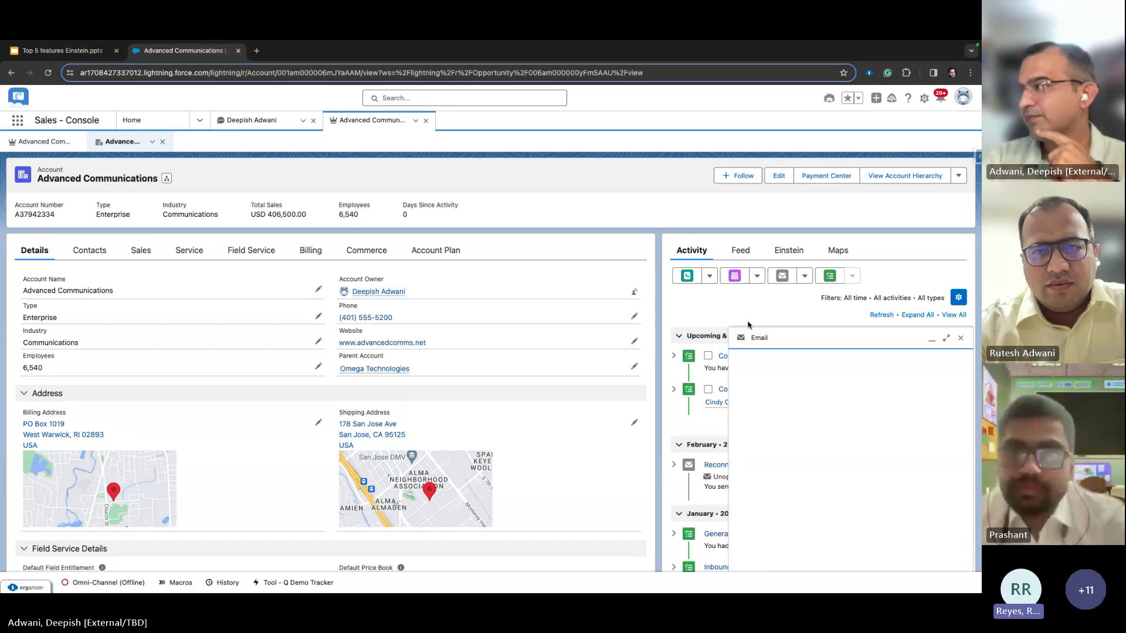
click(946, 338)
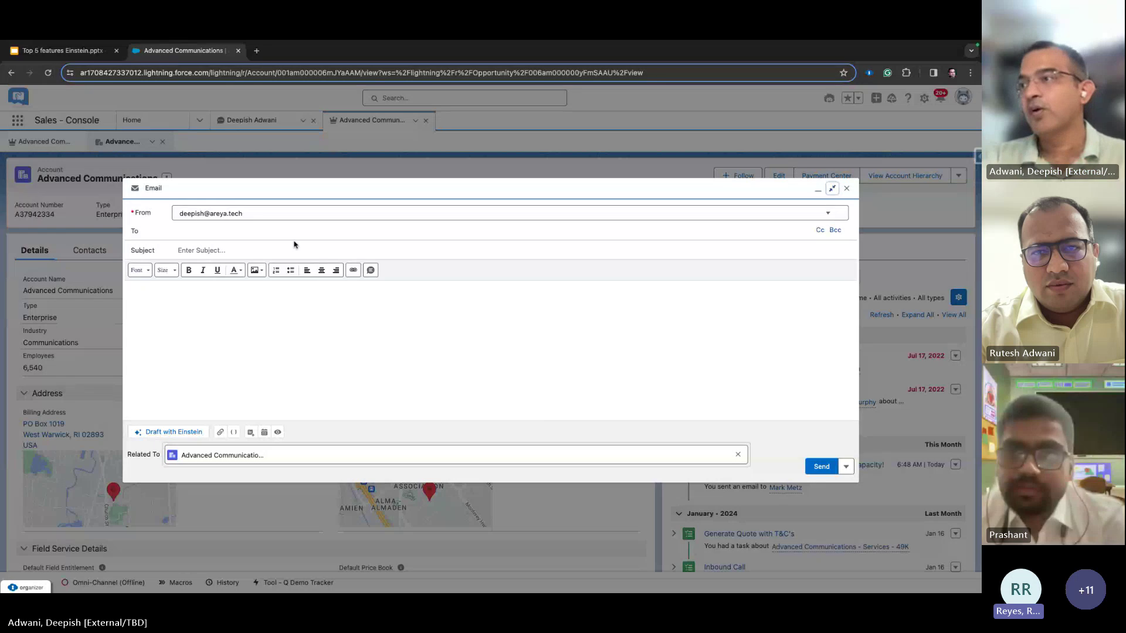
click(291, 238)
text(mark)
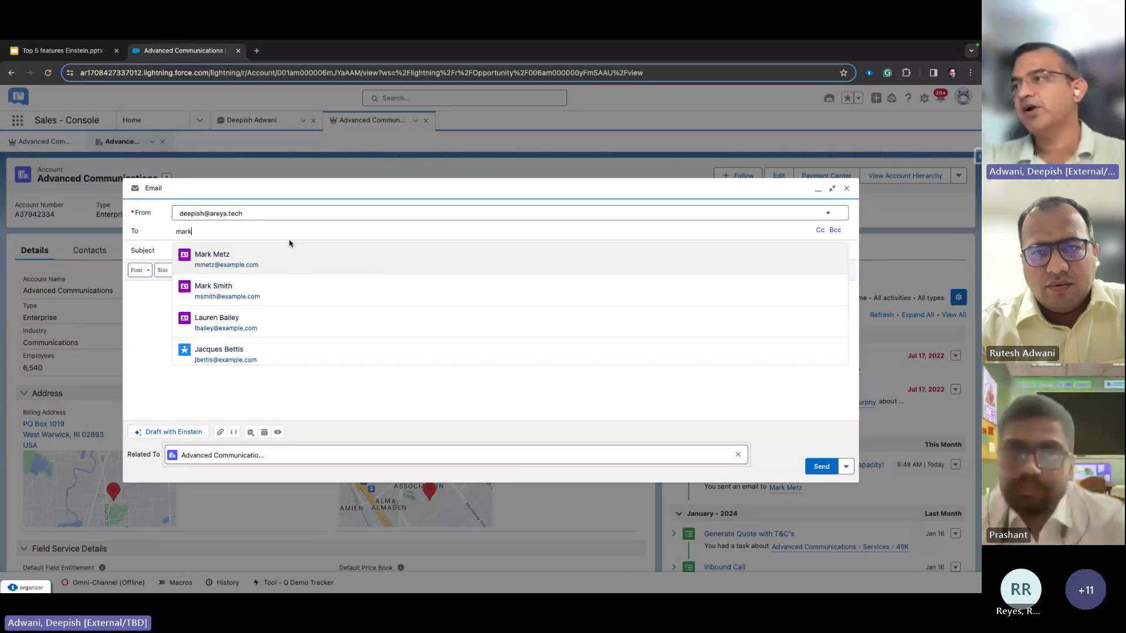
click(251, 255)
Step: Draft a Reignite engagement email with Einstein for Battery, High Capacity, and close it without sending
click(169, 432)
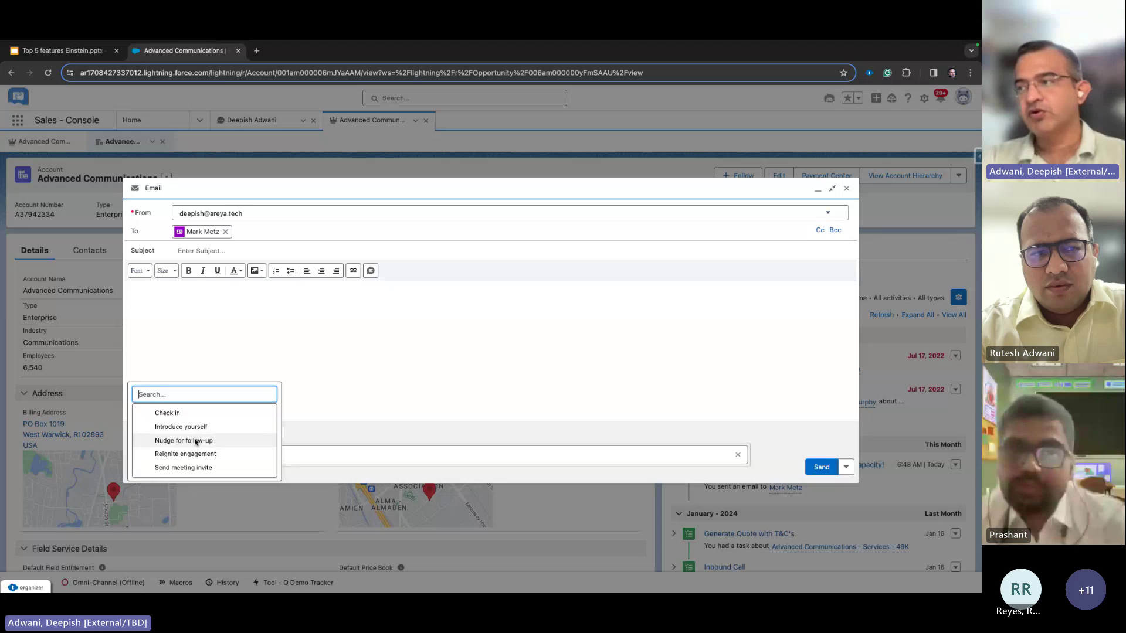
click(197, 456)
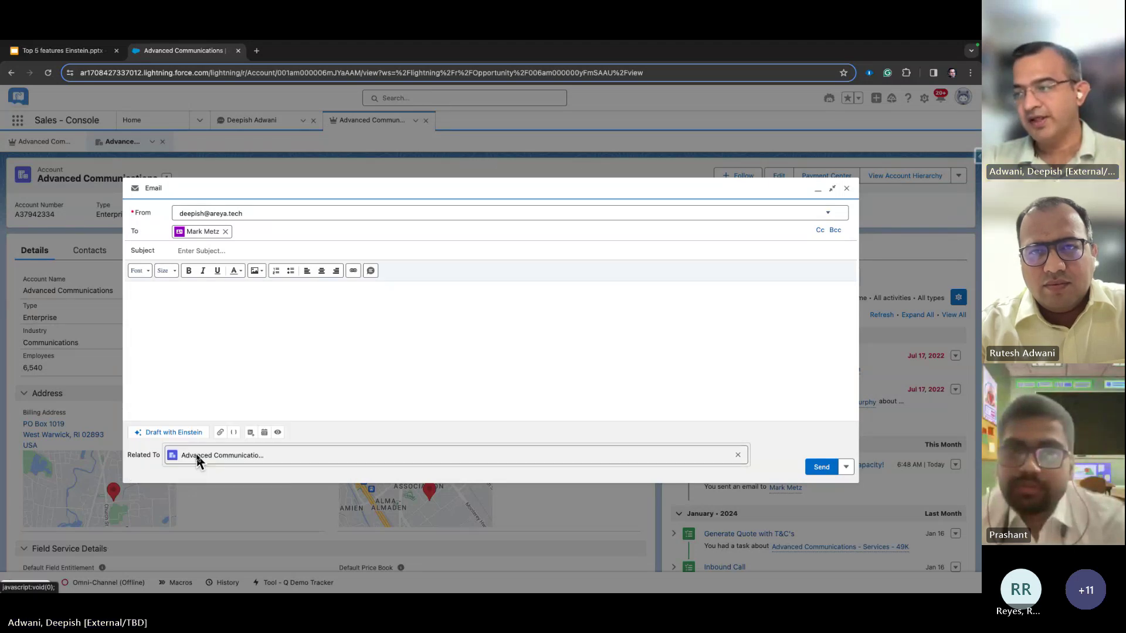
click(204, 233)
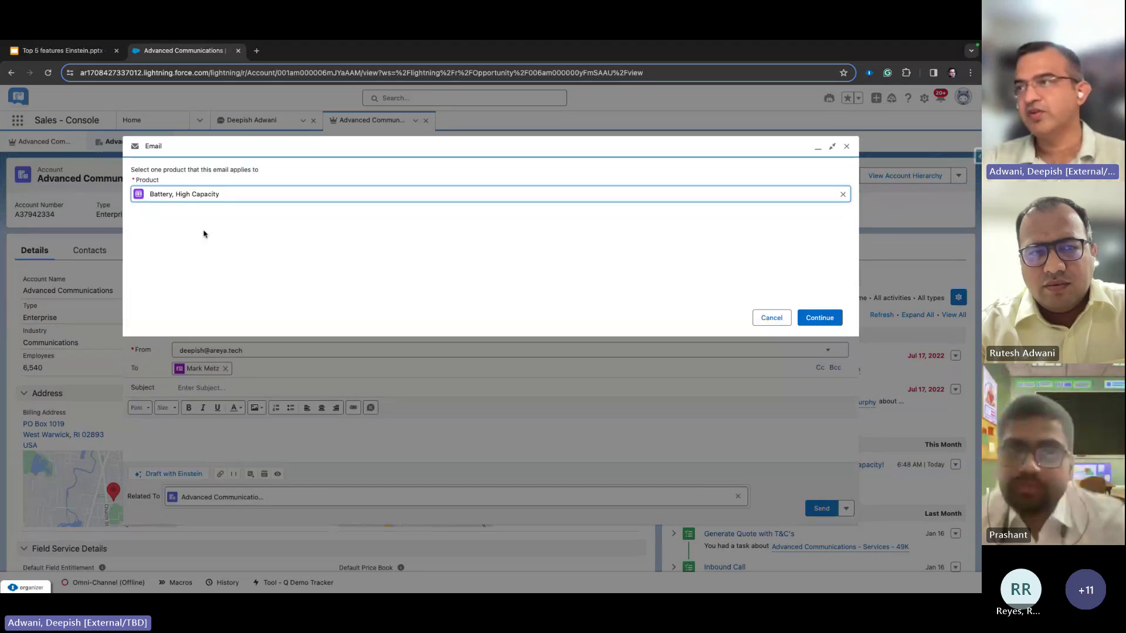
click(817, 317)
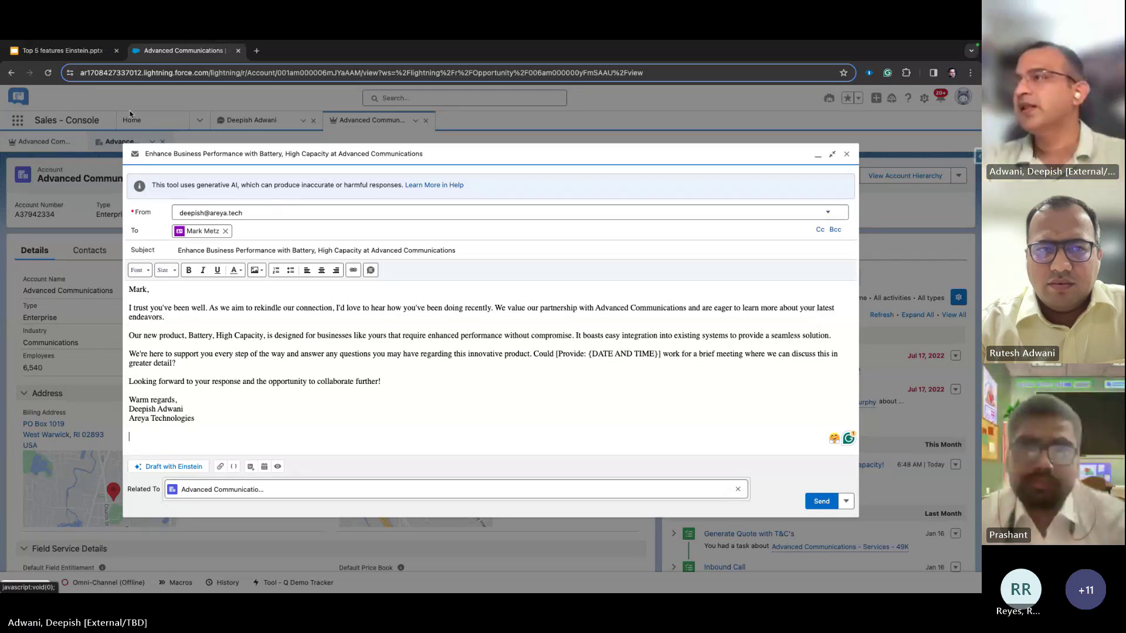
click(846, 154)
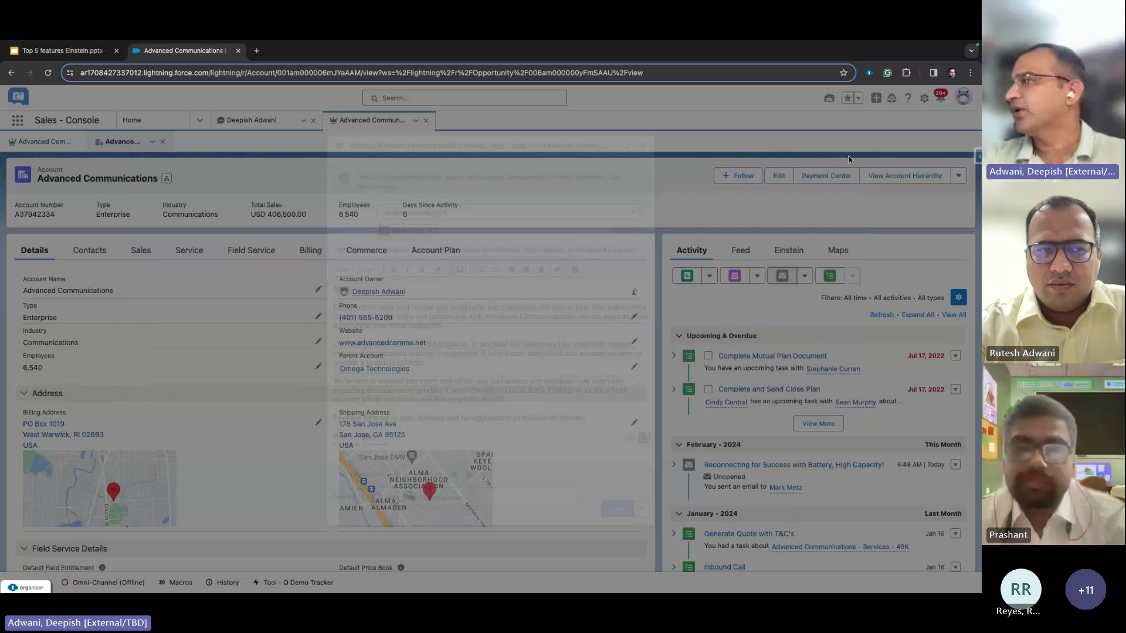
Step: Look at the Einstein Bots slide in Google Slides and return to the Advanced Communications account in Salesforce
click(83, 50)
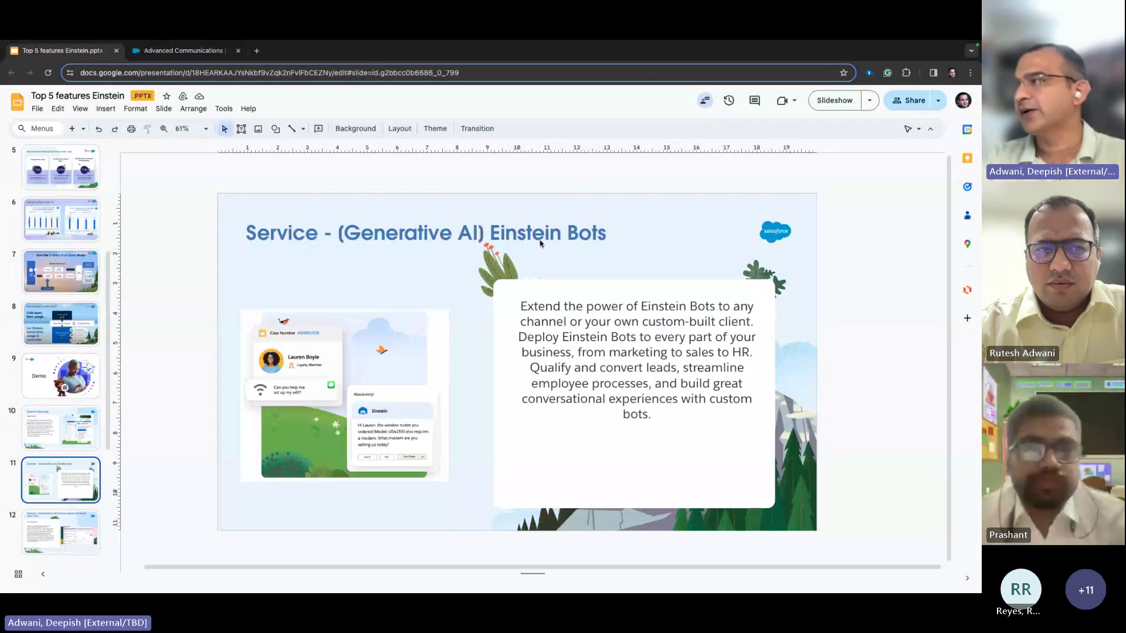
click(187, 53)
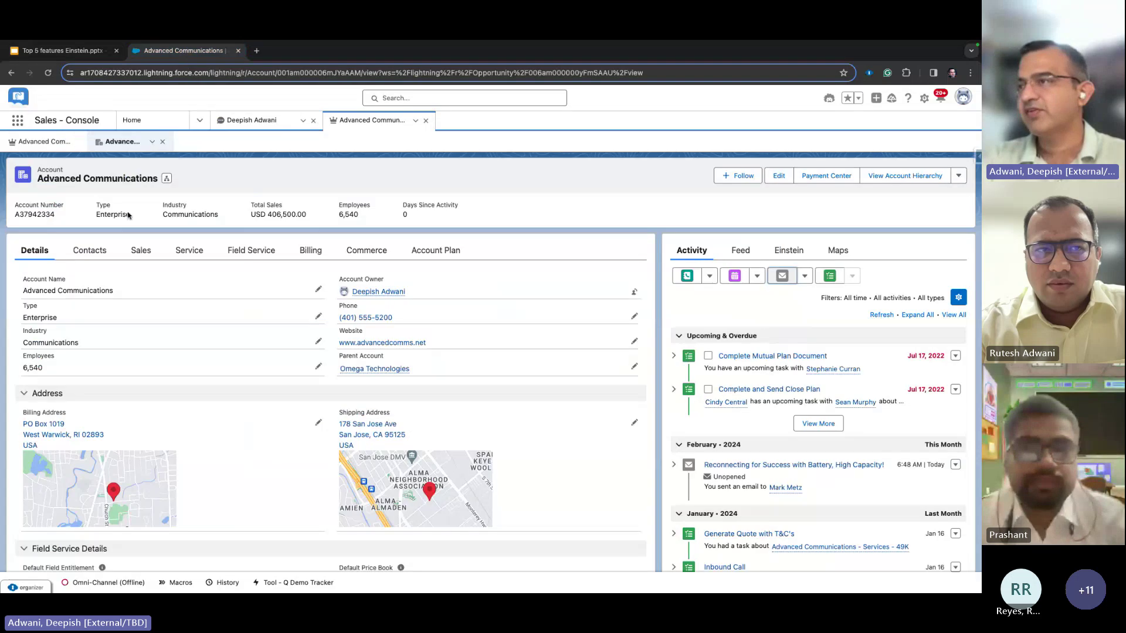
Step: Switch from the Sales Console to the Service - Console app, showing its All Cases list
click(17, 120)
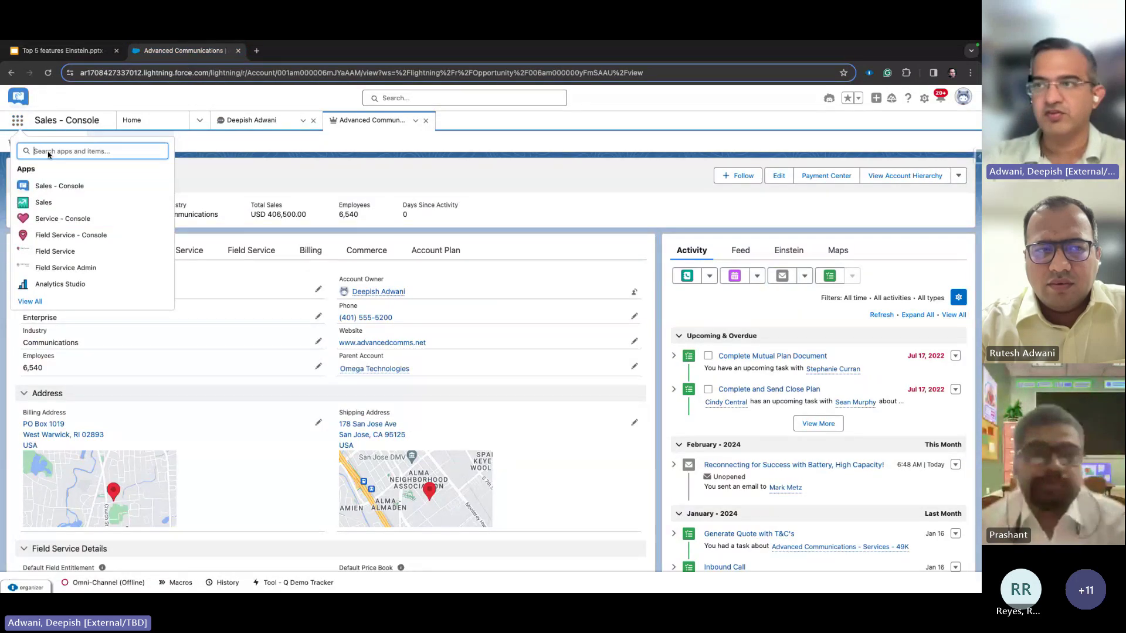
click(50, 219)
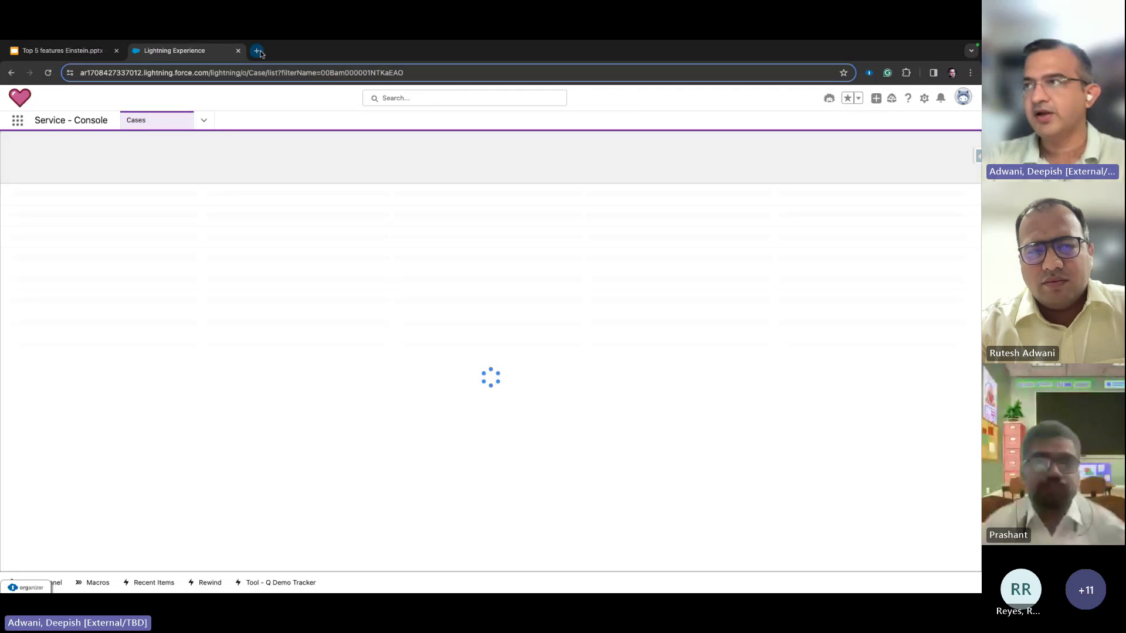
click(257, 51)
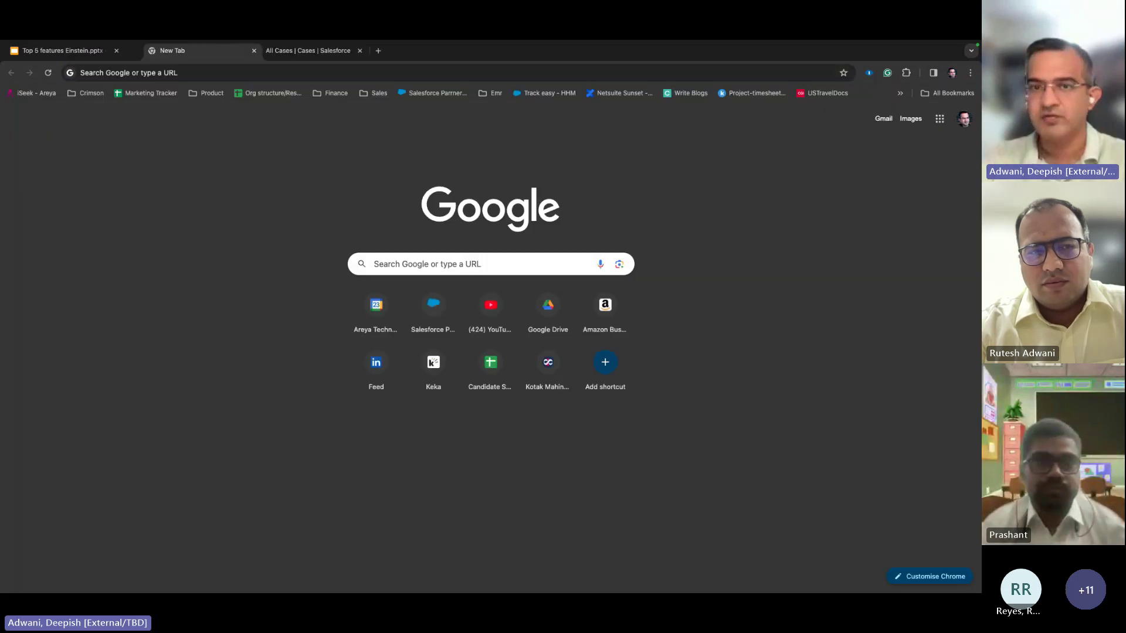
key(ctrl+w)
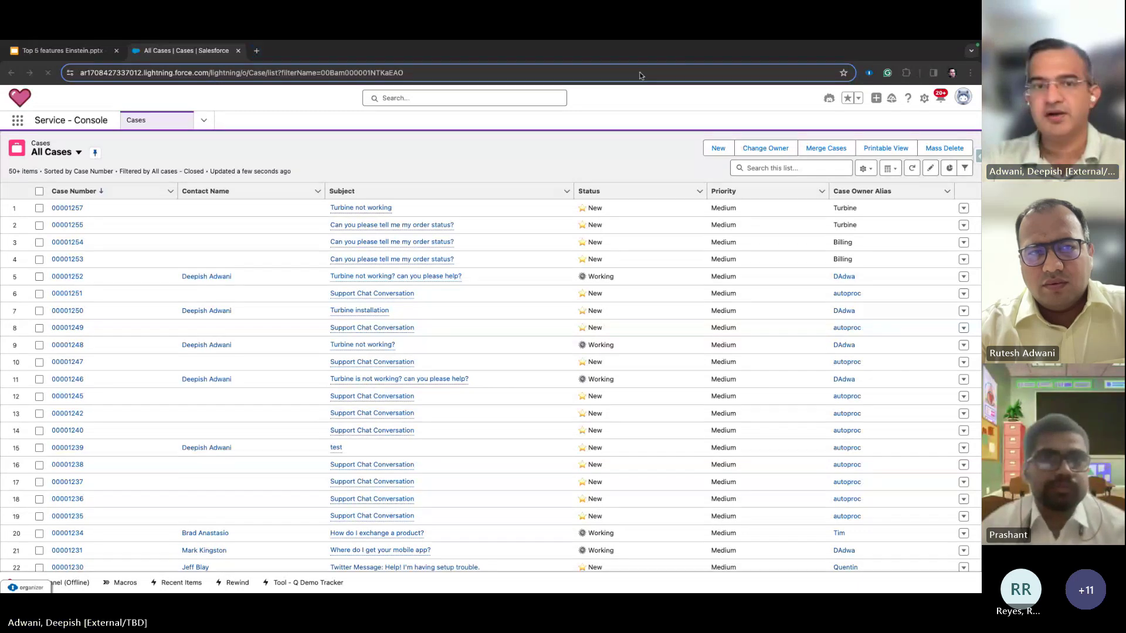
Step: Open Salesforce Setup from the Service Console and close the duplicate Setup page
click(923, 98)
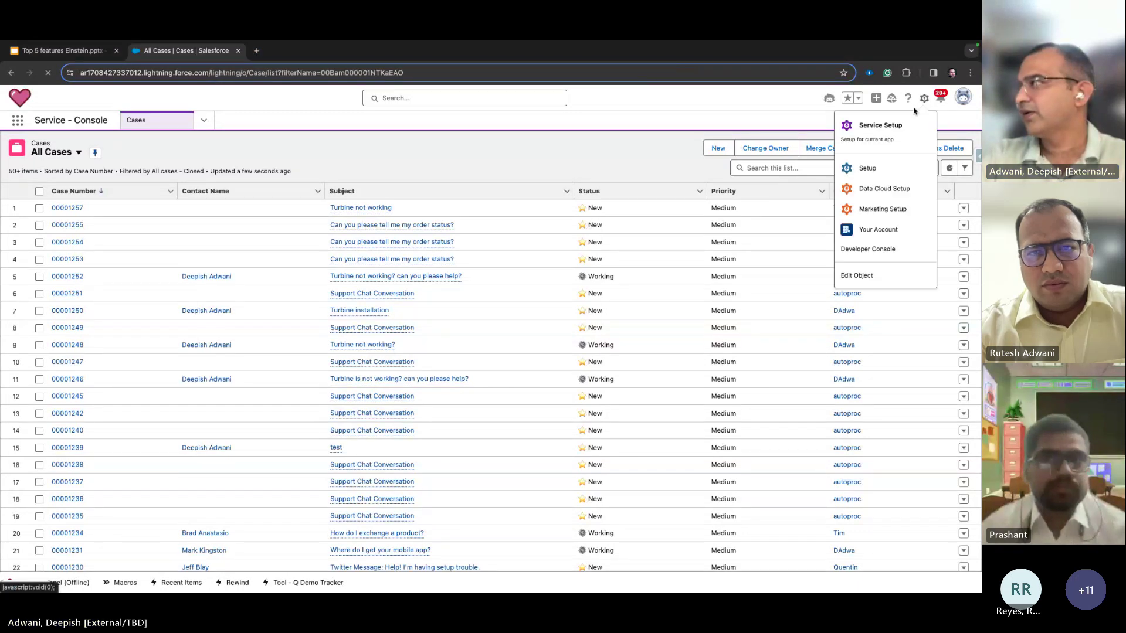
click(895, 124)
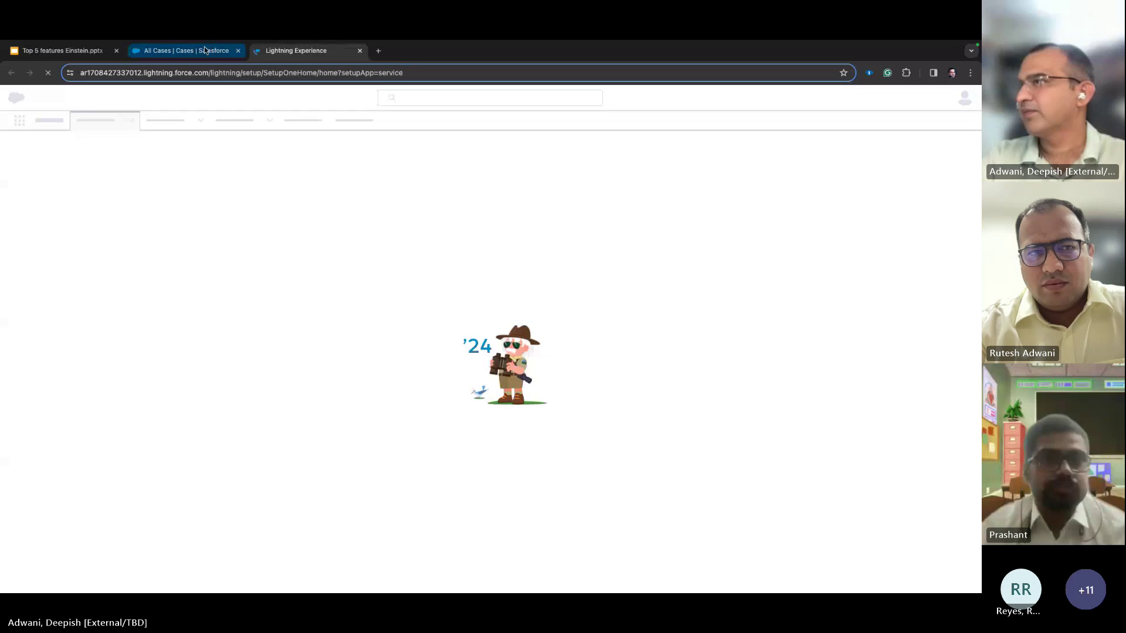
key(ctrl+shift+Tab)
click(922, 99)
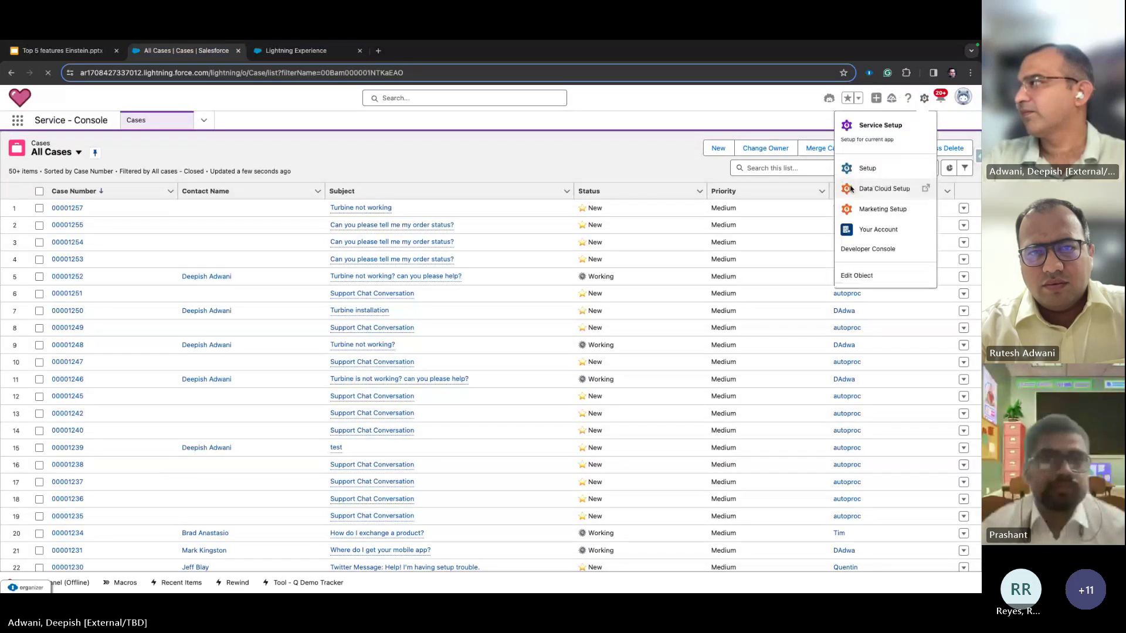
click(857, 166)
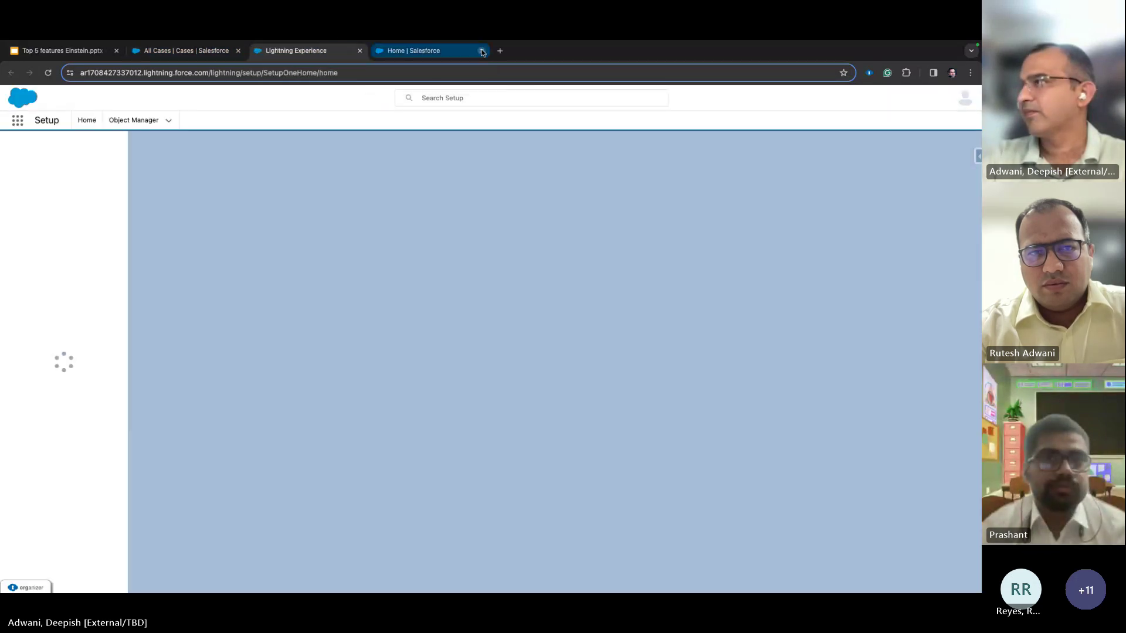
click(481, 50)
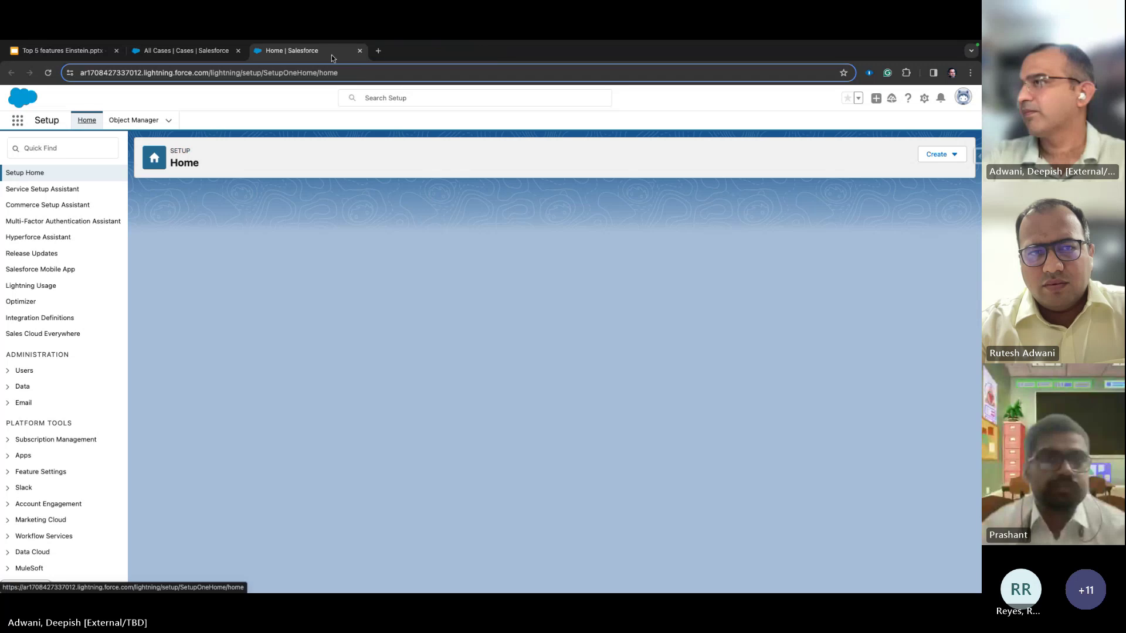
Step: Find All Sites in Setup by searching for "sites" and open the SDO - Consumer site
click(77, 150)
text(s)
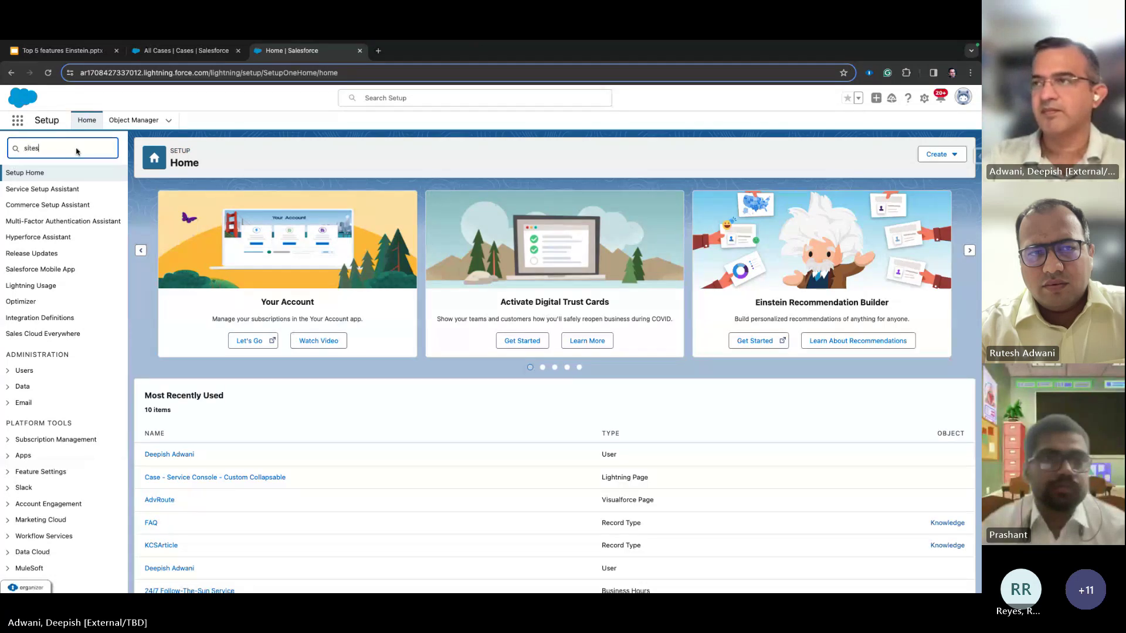
text(ites)
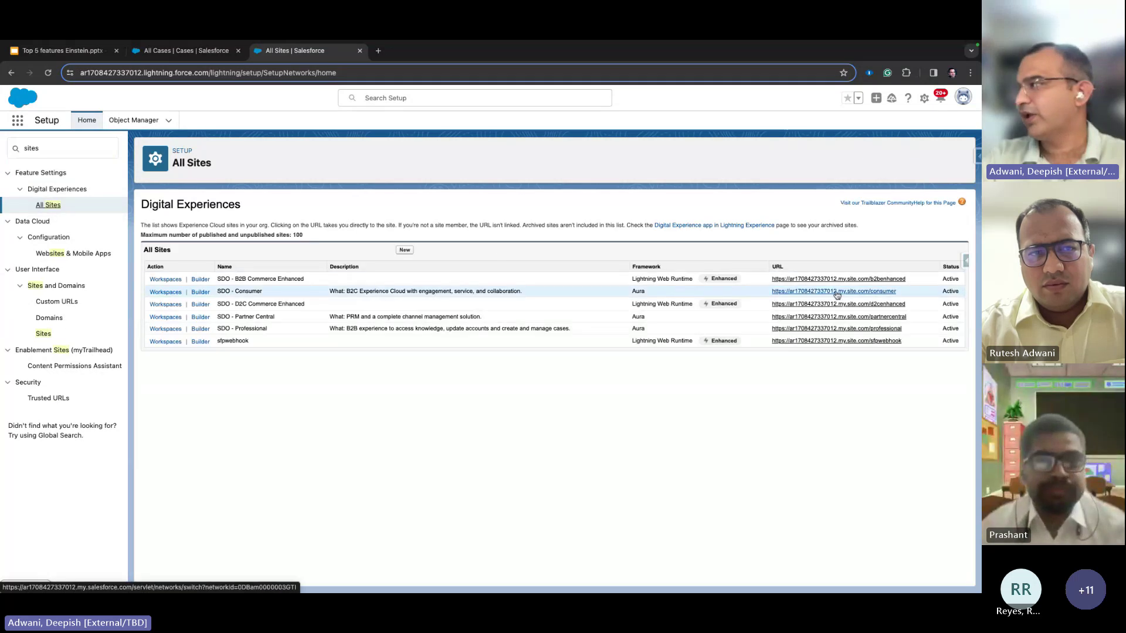
click(838, 293)
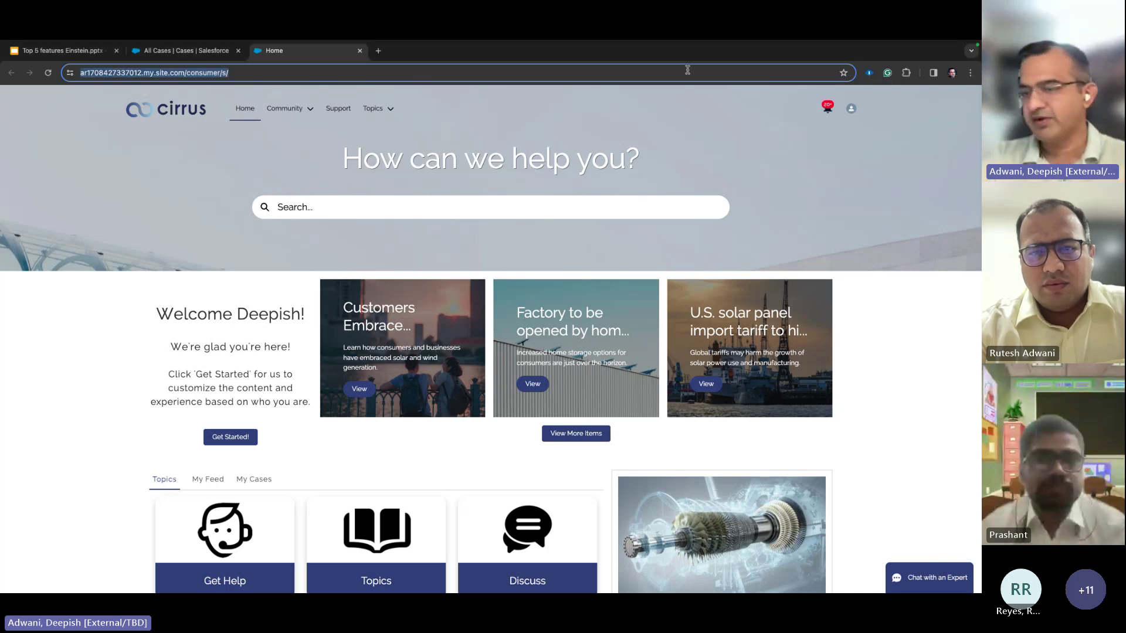
key(Return)
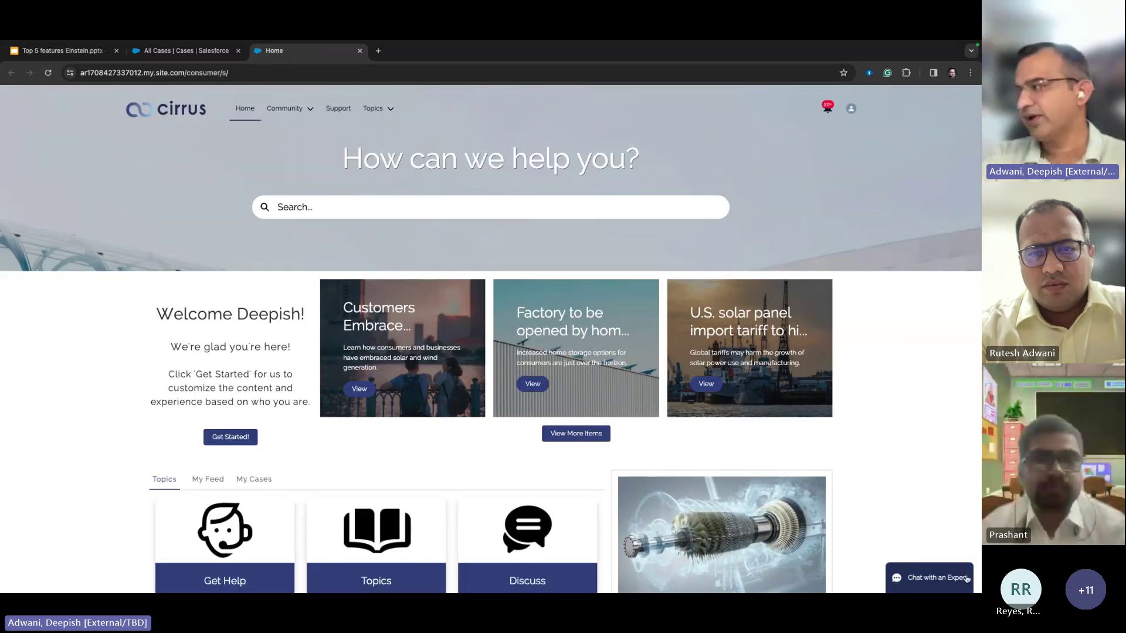
Step: Start a chat with an expert on the consumer site with the subject "Where is my order currently?"
click(940, 579)
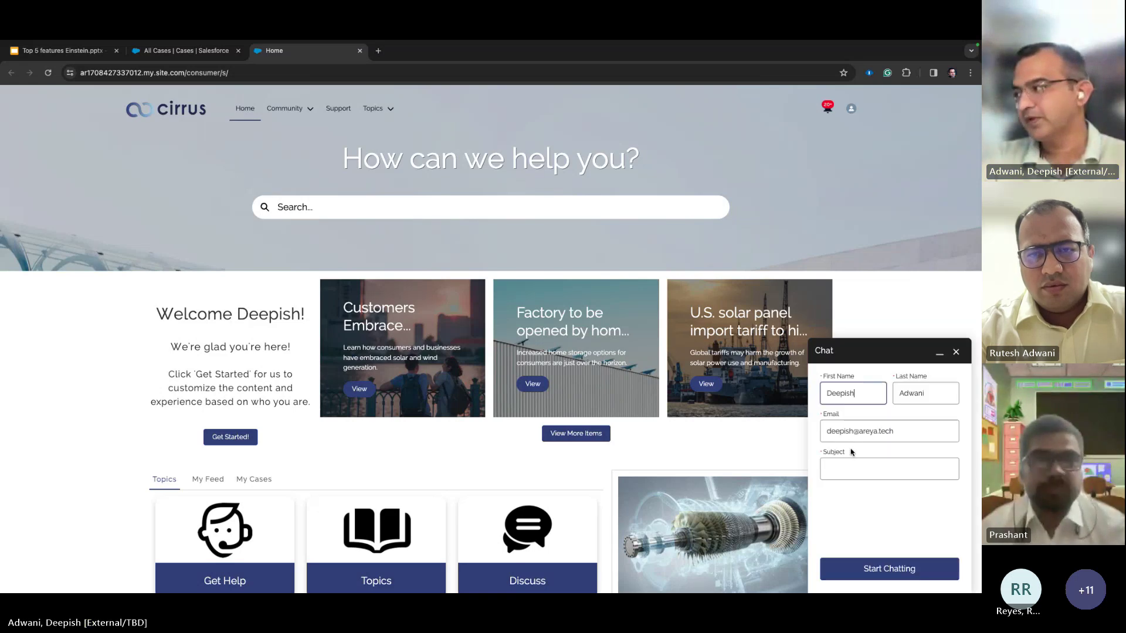
click(848, 467)
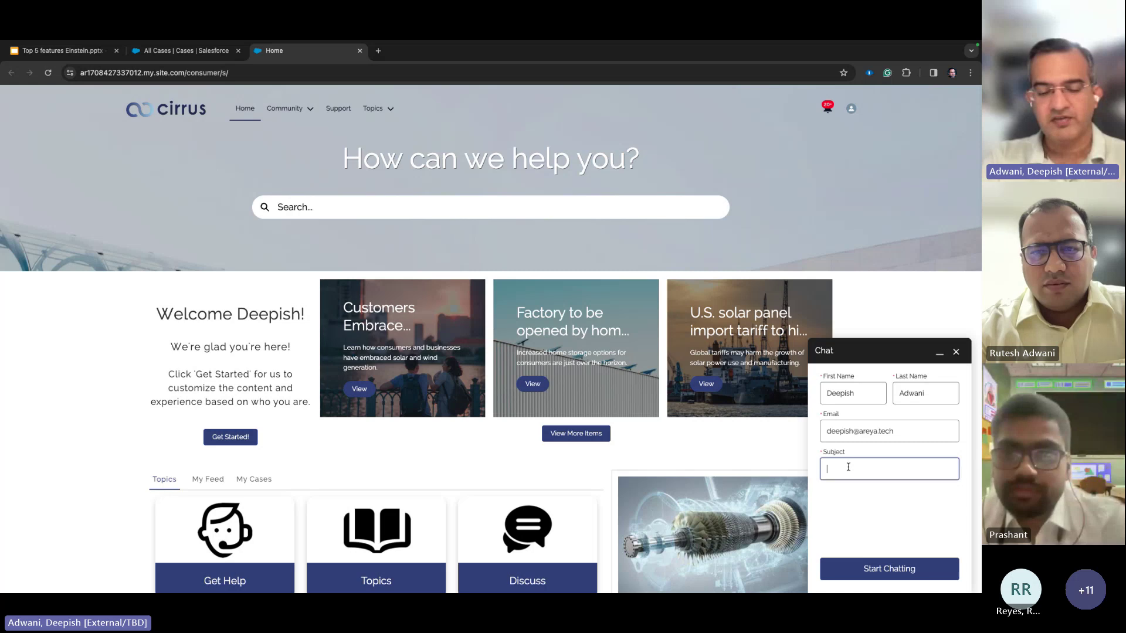
text(Wh)
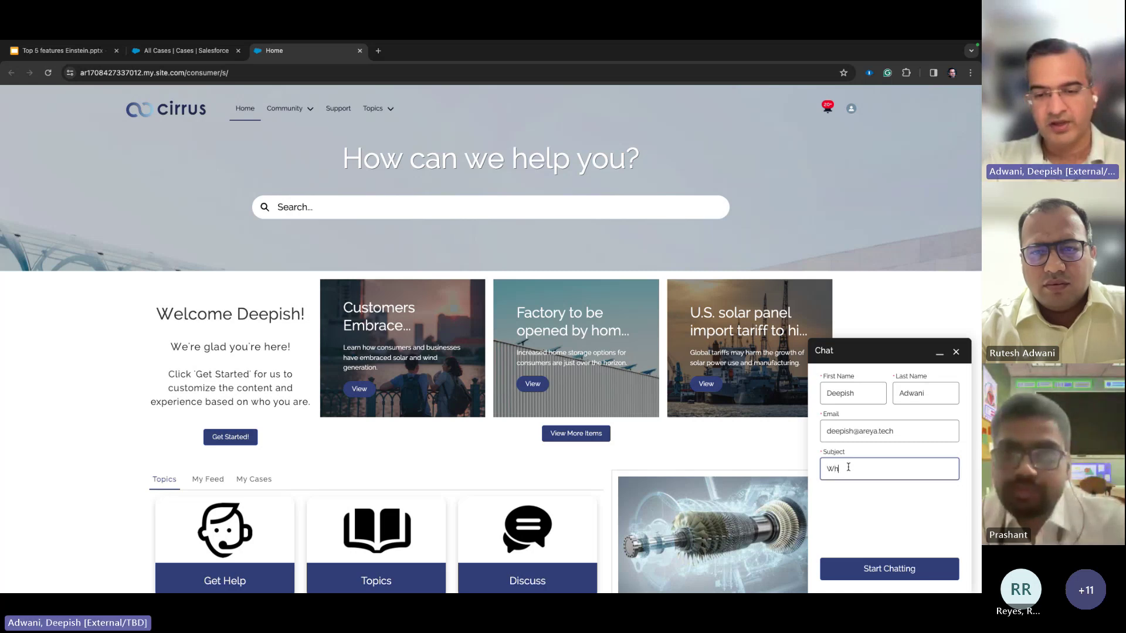
text(ere is my or)
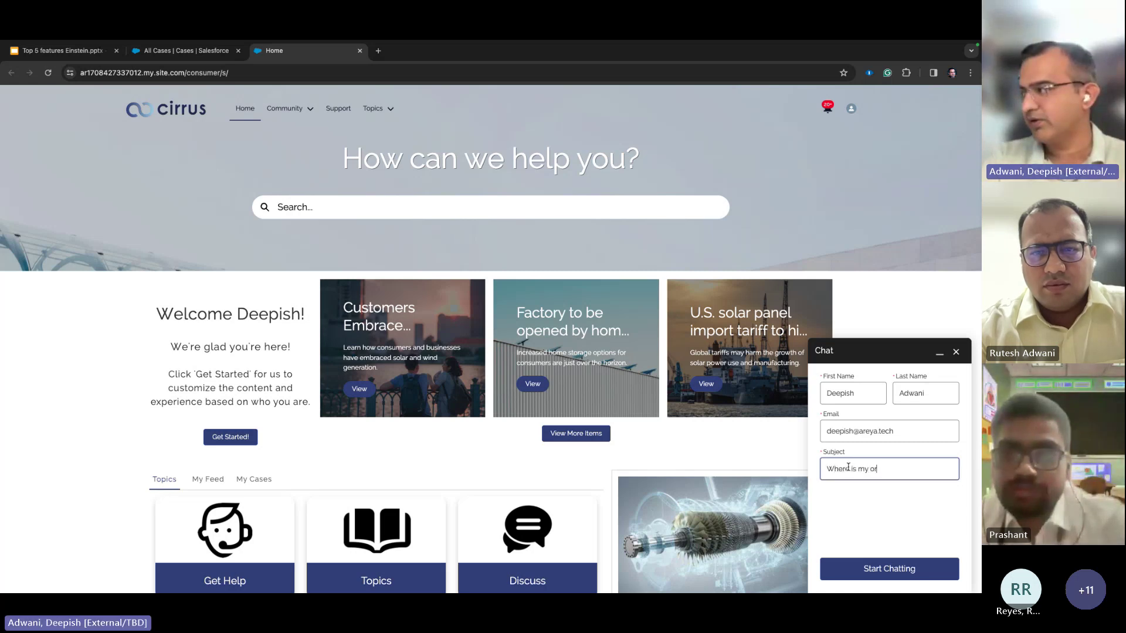
text(der currently?)
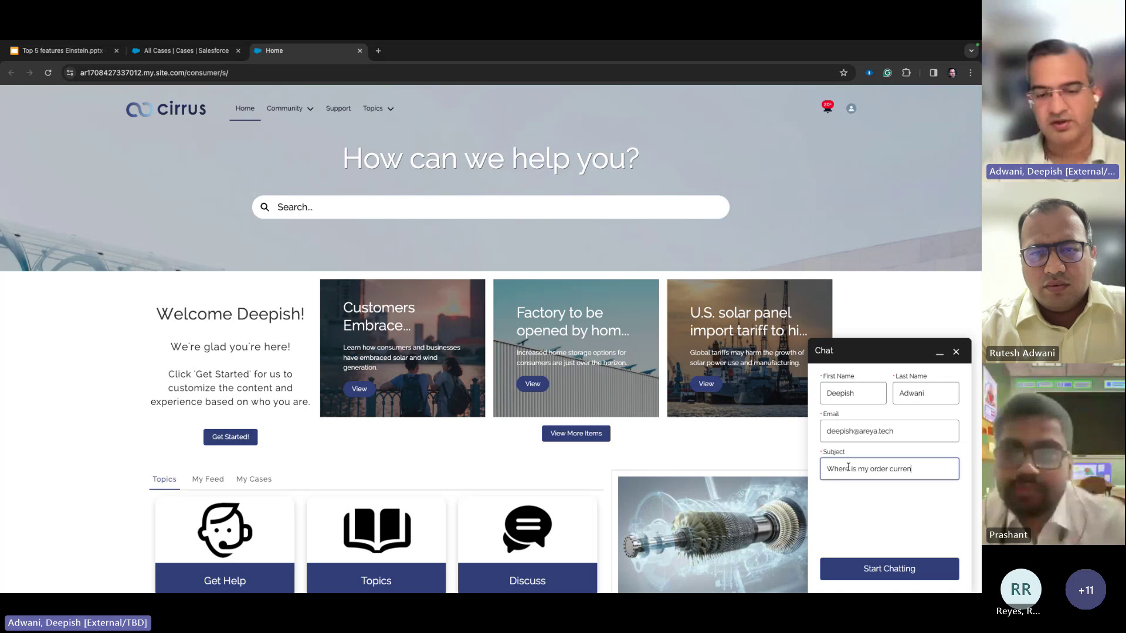
click(890, 573)
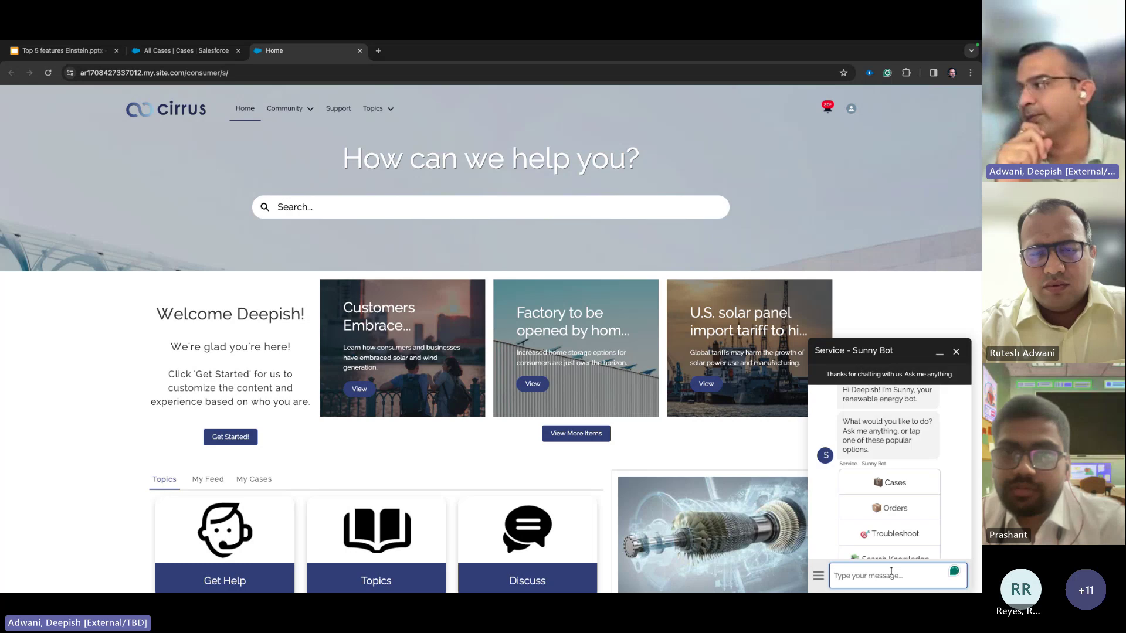
Step: Review Sunny Bot's options, search its knowledge for "order status?" and choose the article "How do I check the status of an order?"
double_click(904, 390)
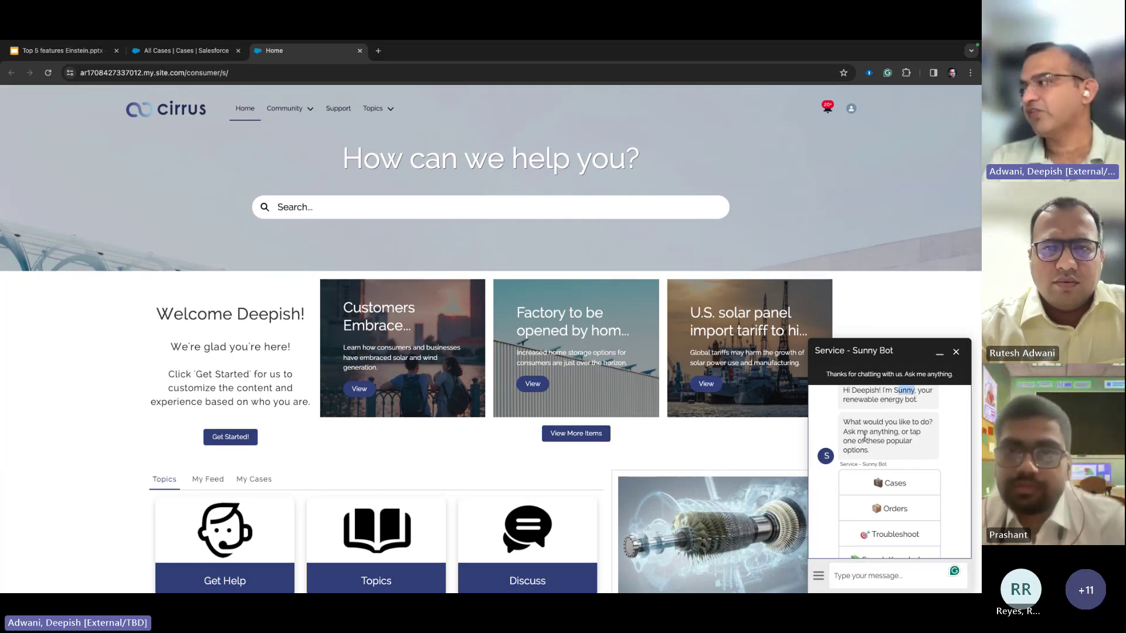
scroll(861, 436, down, 2)
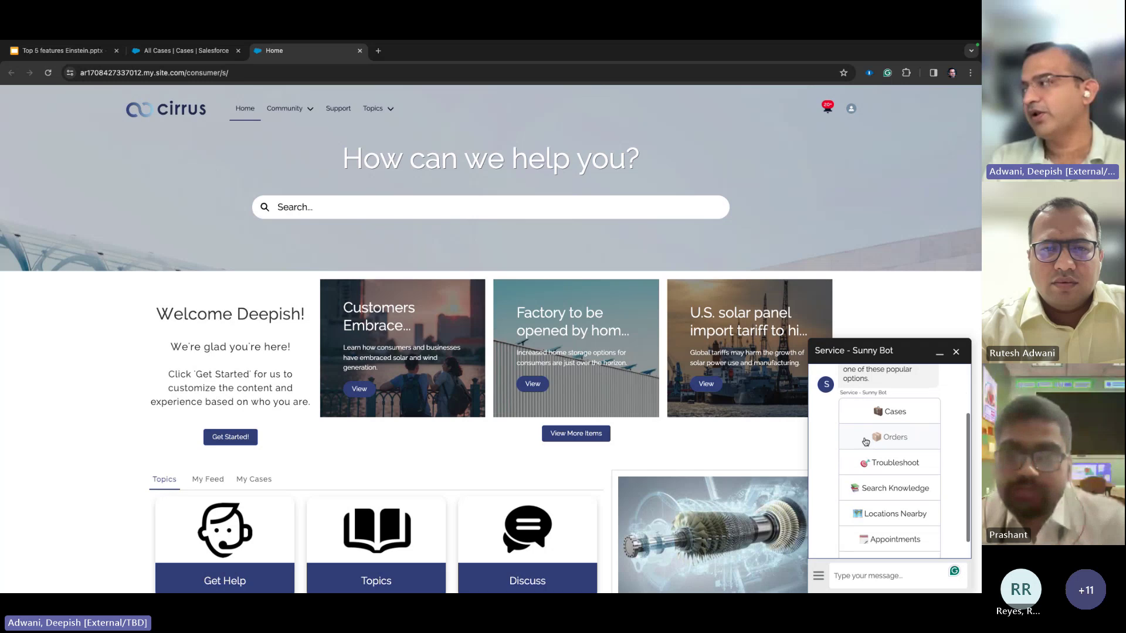
scroll(861, 439, up, 1)
scroll(862, 440, down, 2)
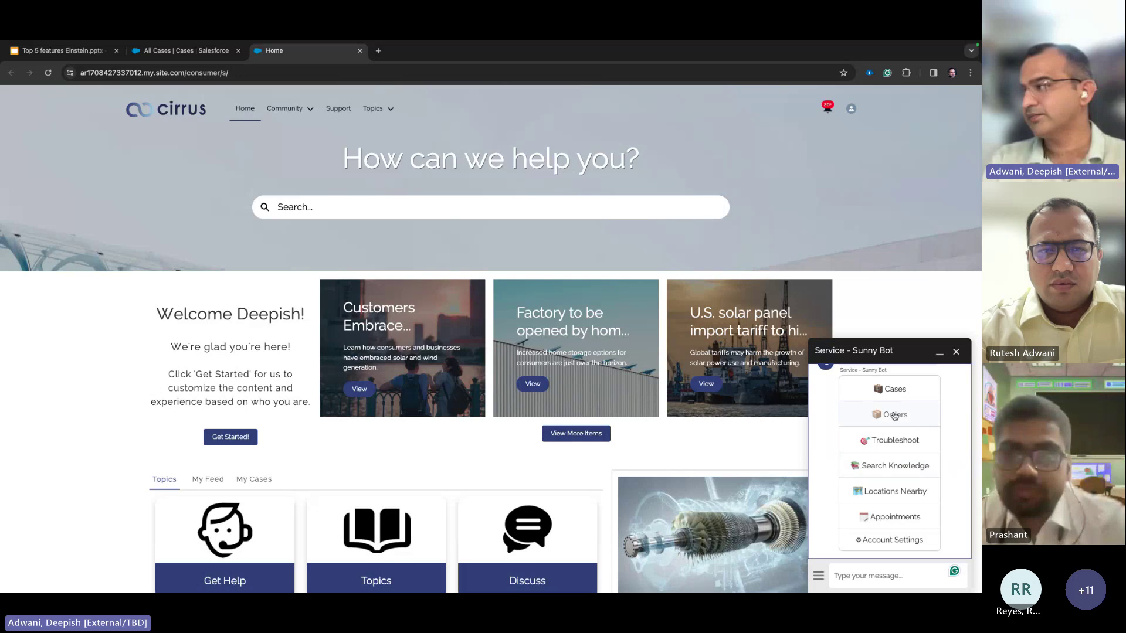
click(889, 466)
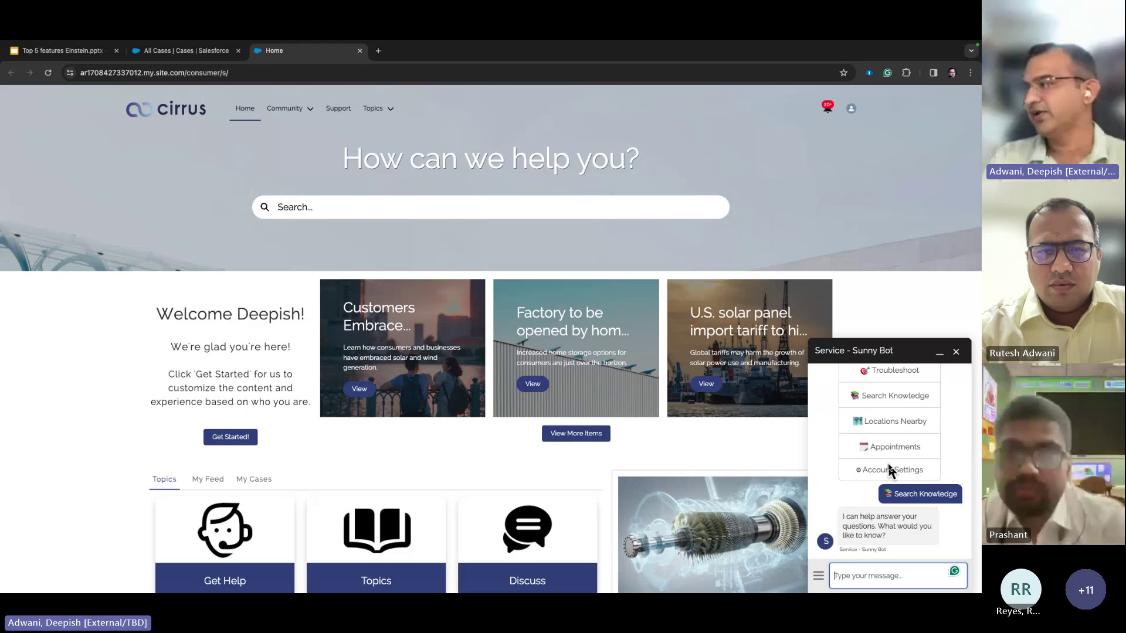
text(ord)
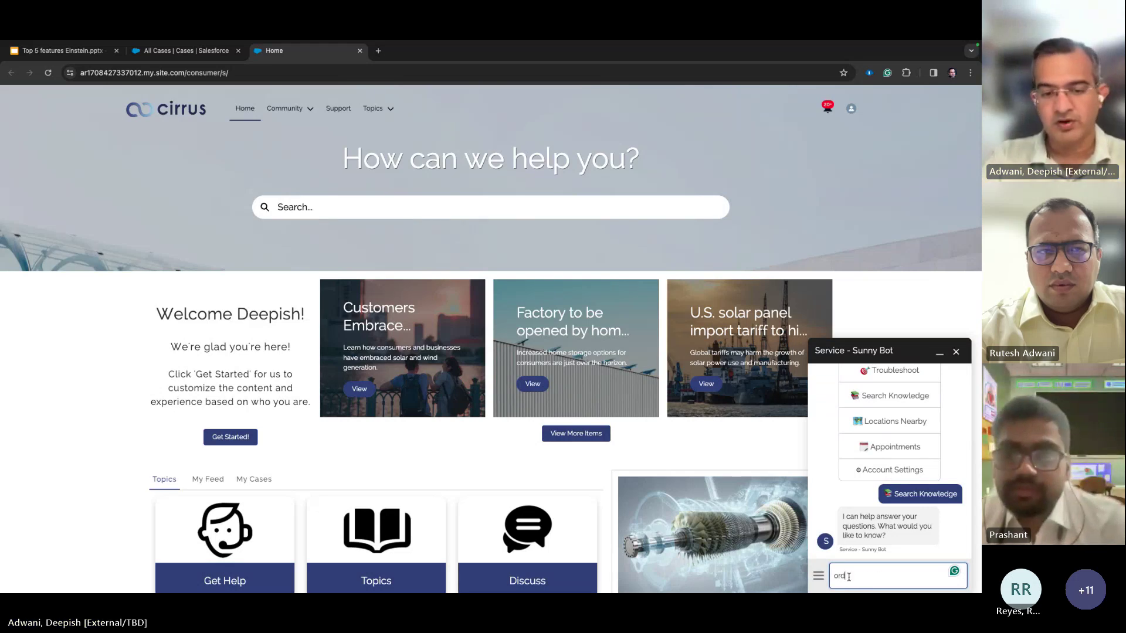
text(er status?)
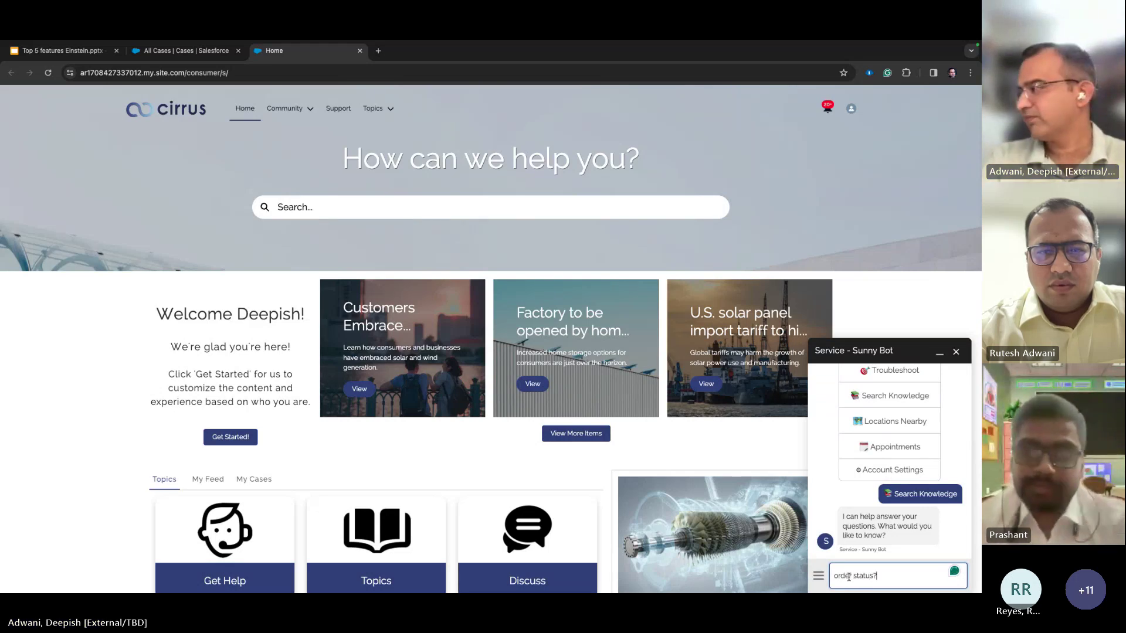
key(Return)
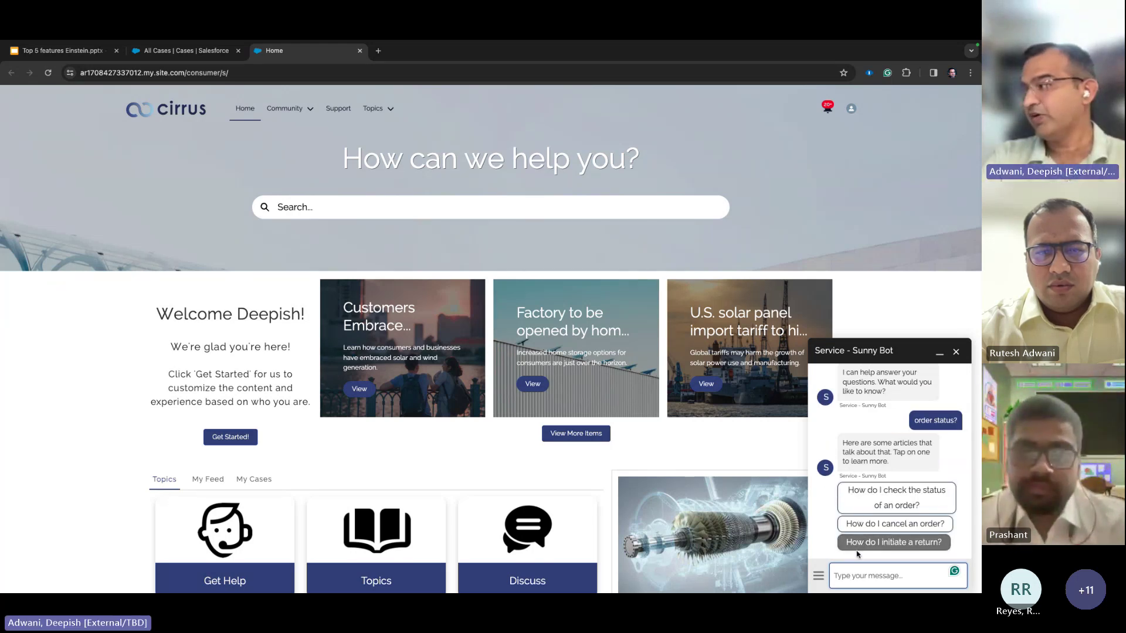
click(871, 504)
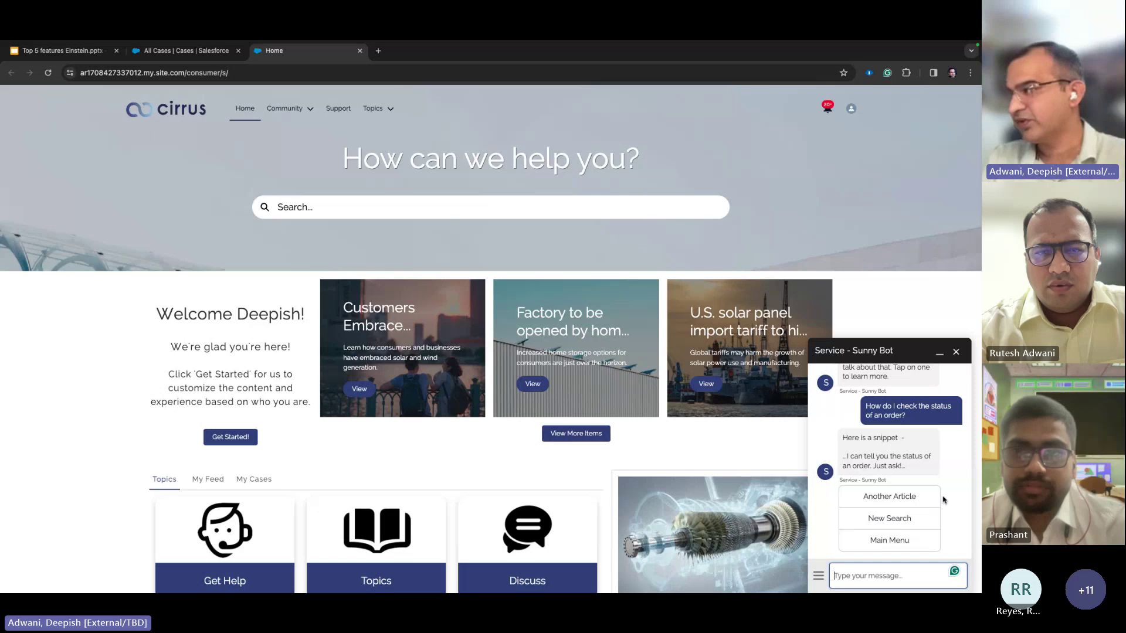
Step: Request a Maintenance appointment for a Wind Turbine from the bot's main menu, and end the chat before describing the work
click(907, 539)
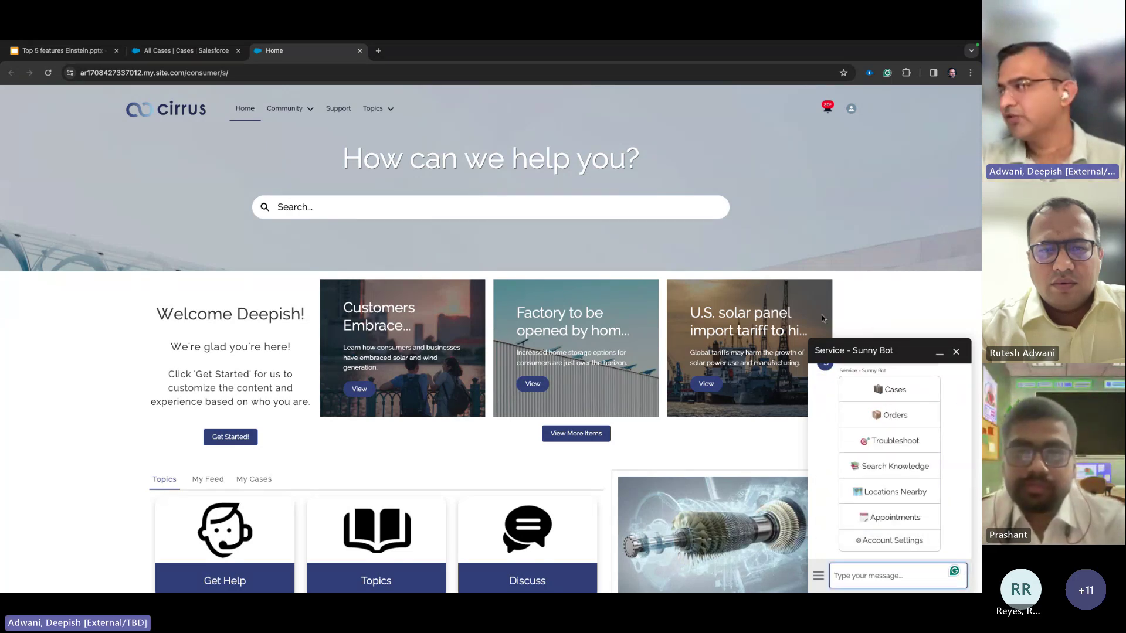
click(894, 516)
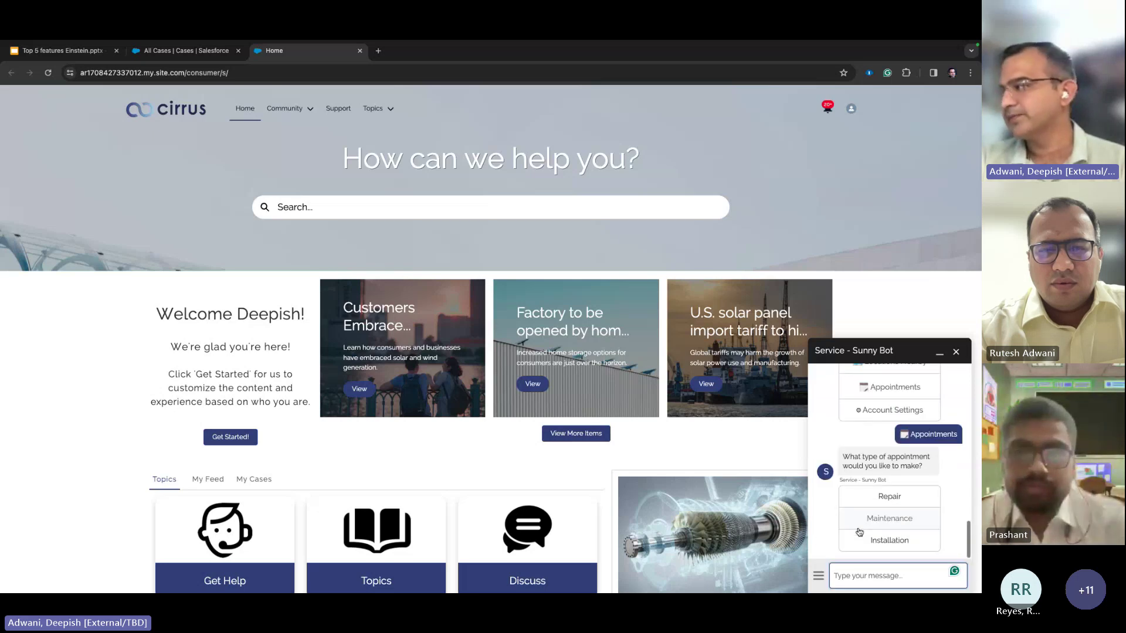
click(917, 519)
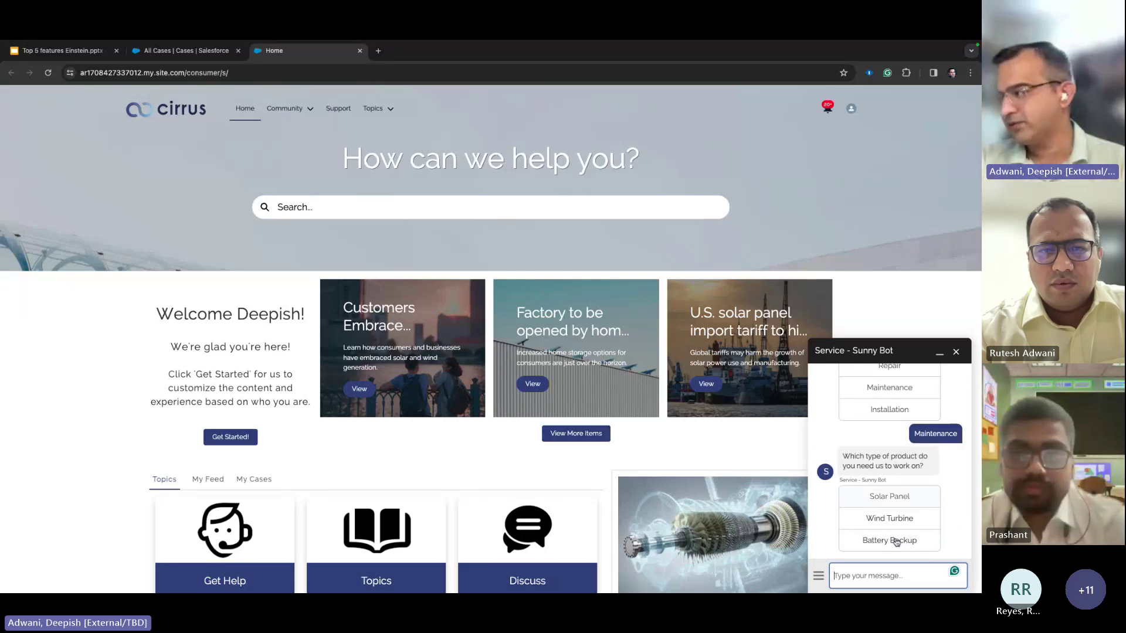
click(897, 518)
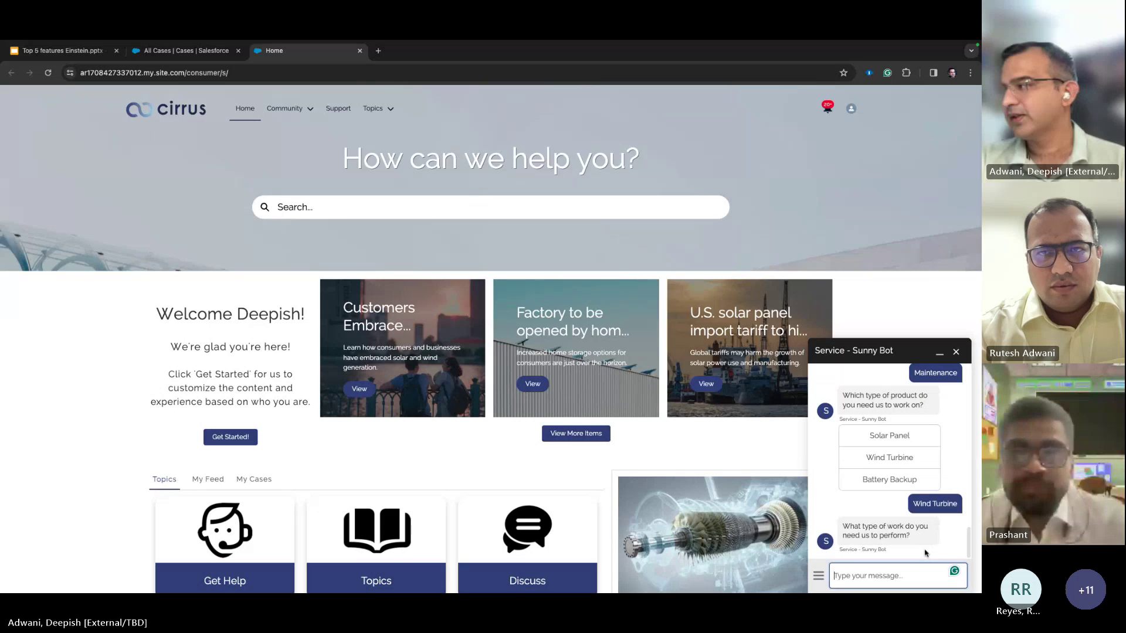
click(915, 531)
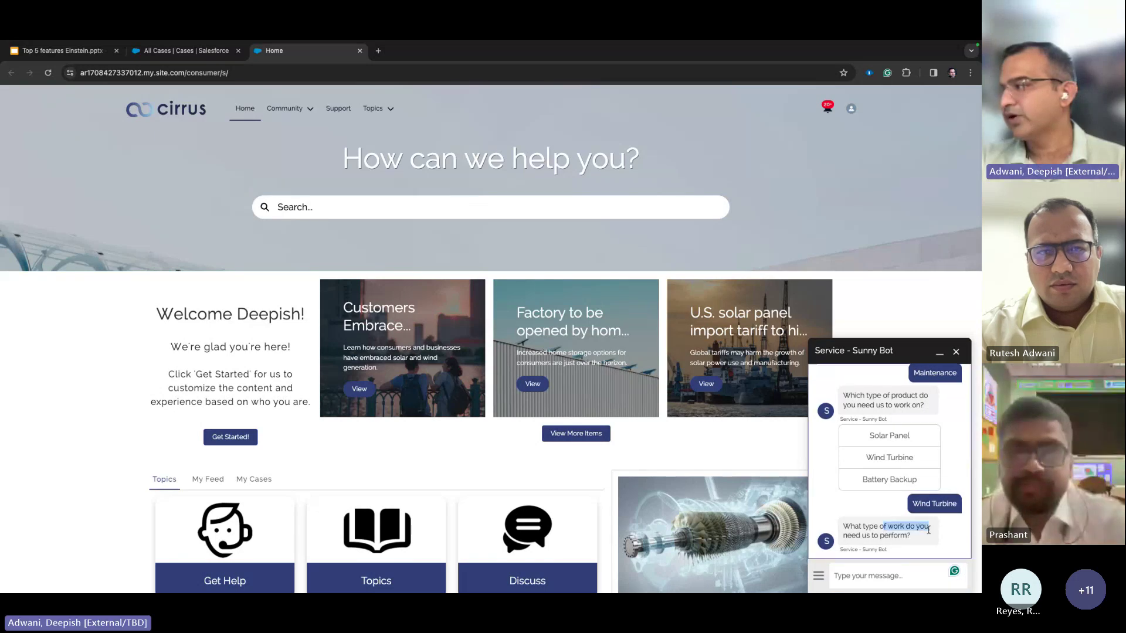
click(911, 573)
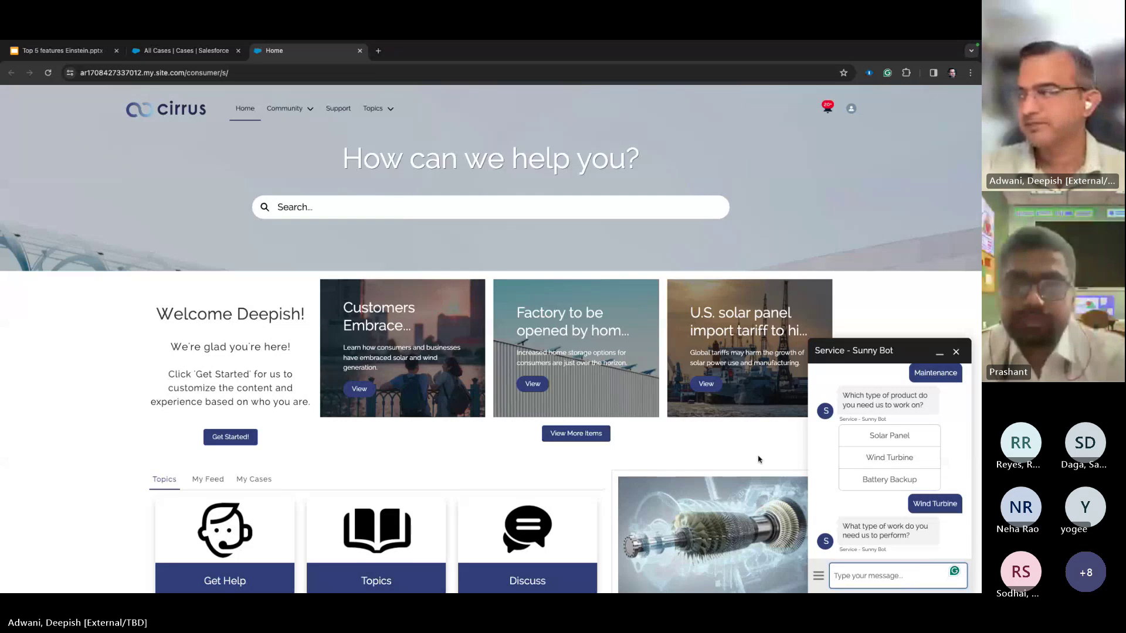
click(959, 354)
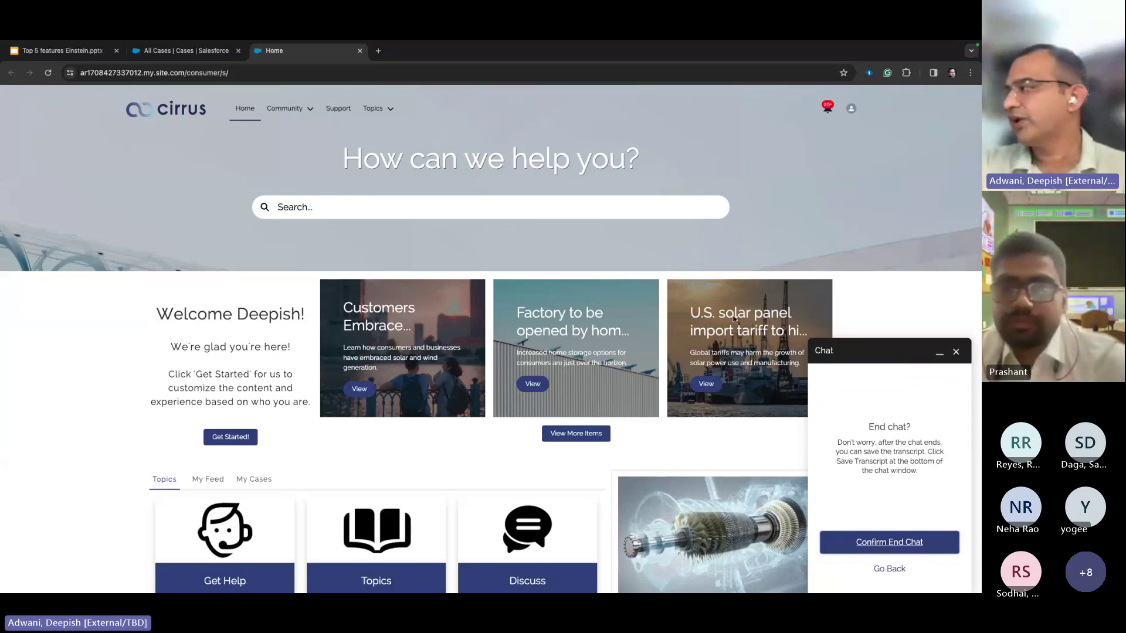
click(892, 542)
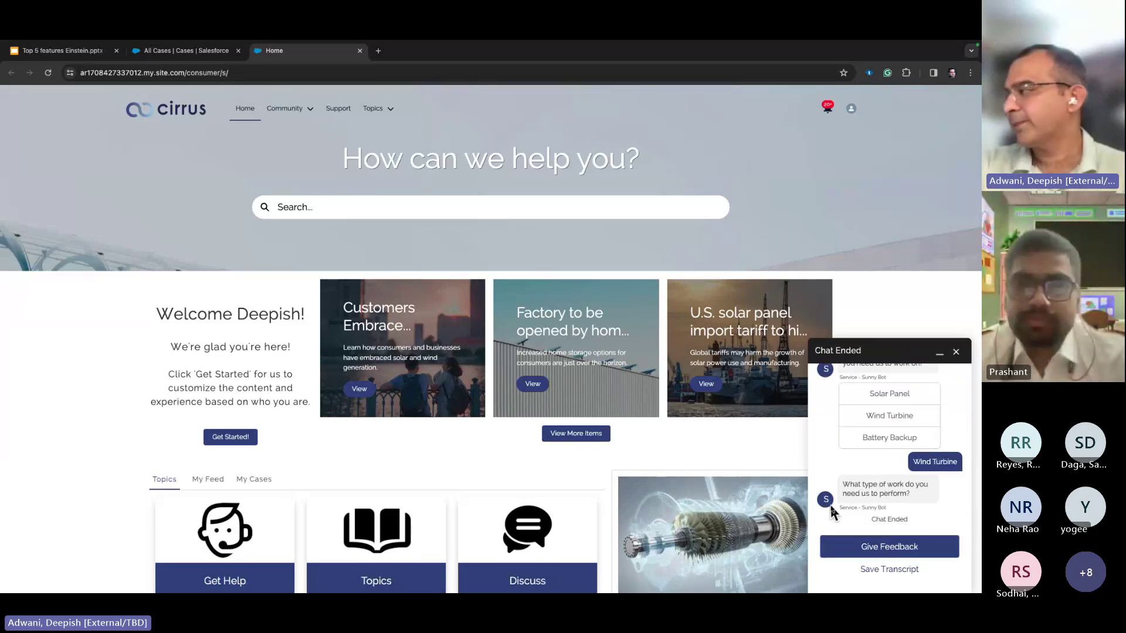
Step: Close the ended chat on the consumer site and show the "Service replies for Email and Chat" slide in the Google Slides deck
click(954, 351)
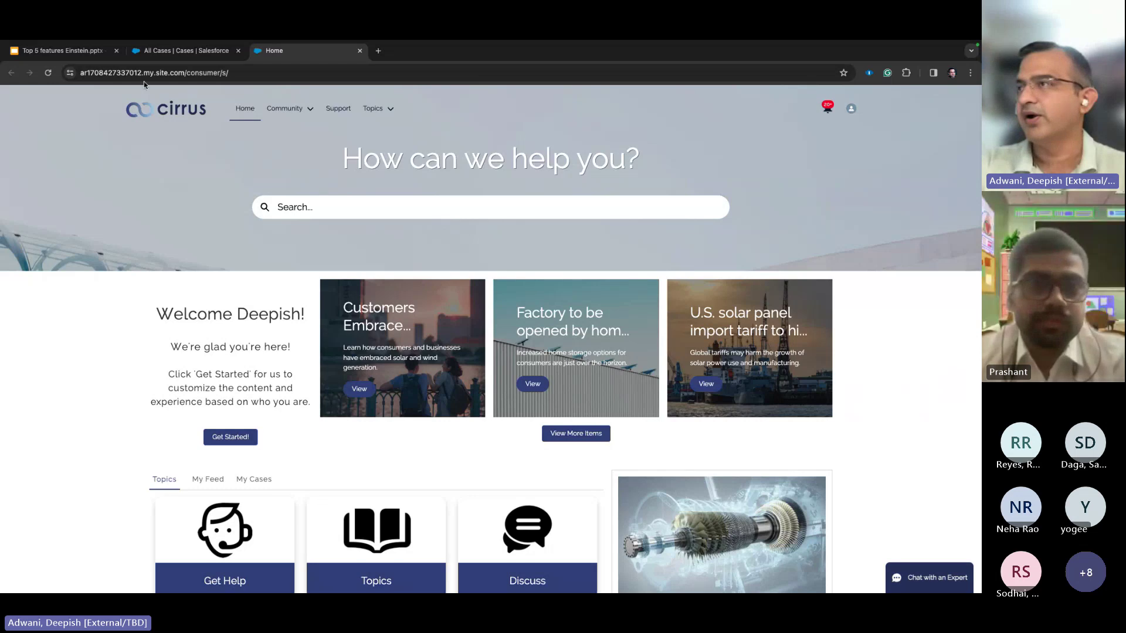
click(65, 51)
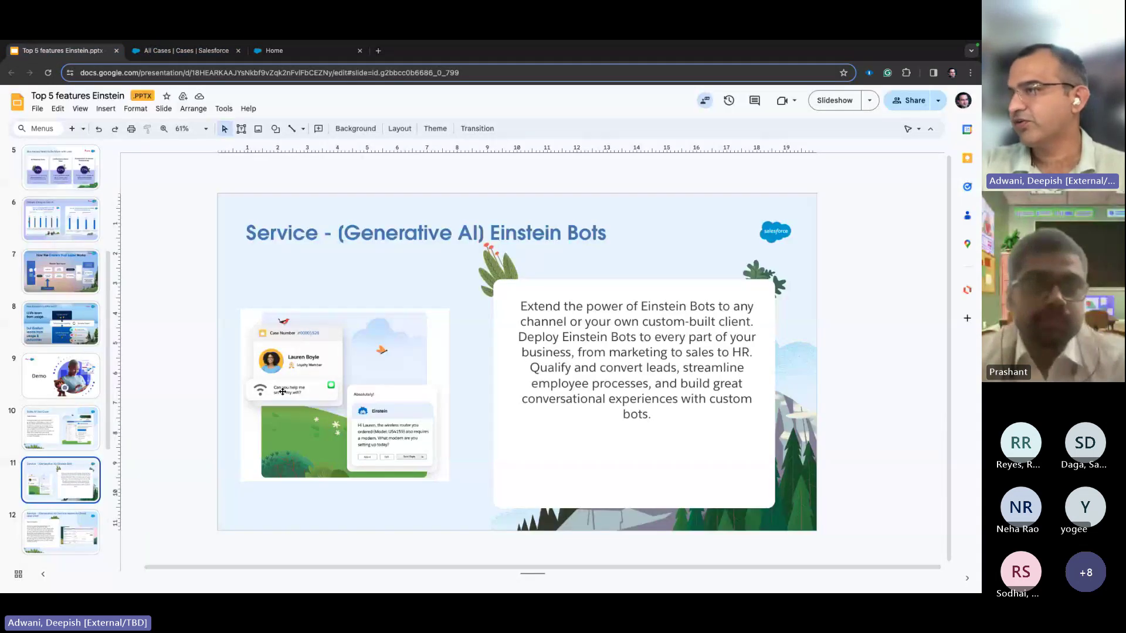
scroll(68, 399, down, 2)
click(68, 475)
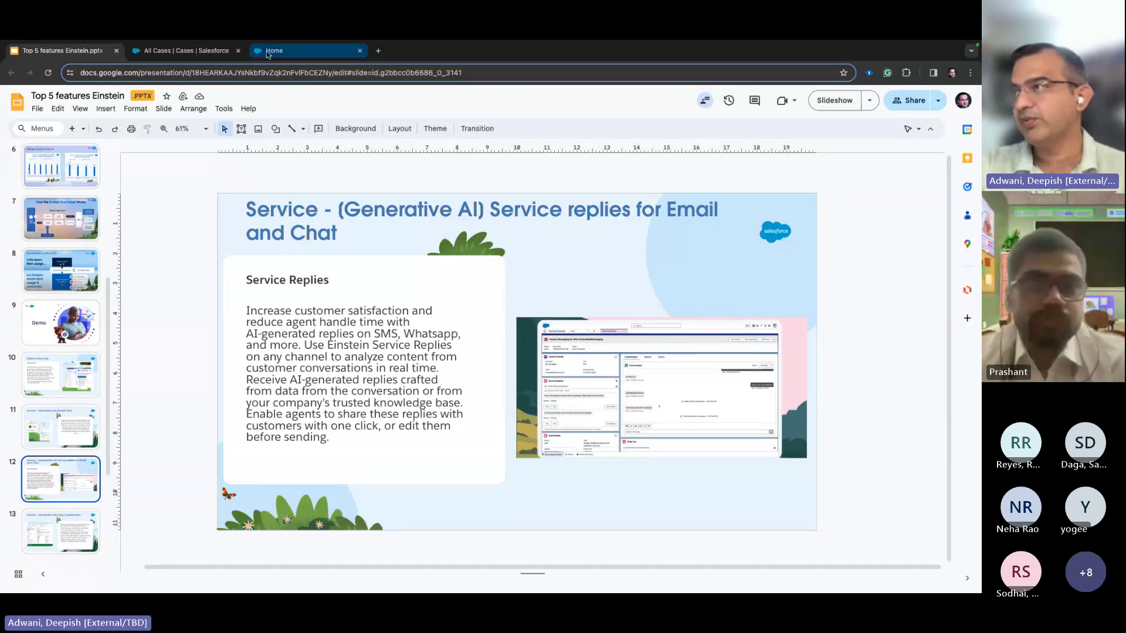
Step: Switch to the Salesforce Service Console and set the Omni-Channel status to Chat - Available
click(301, 54)
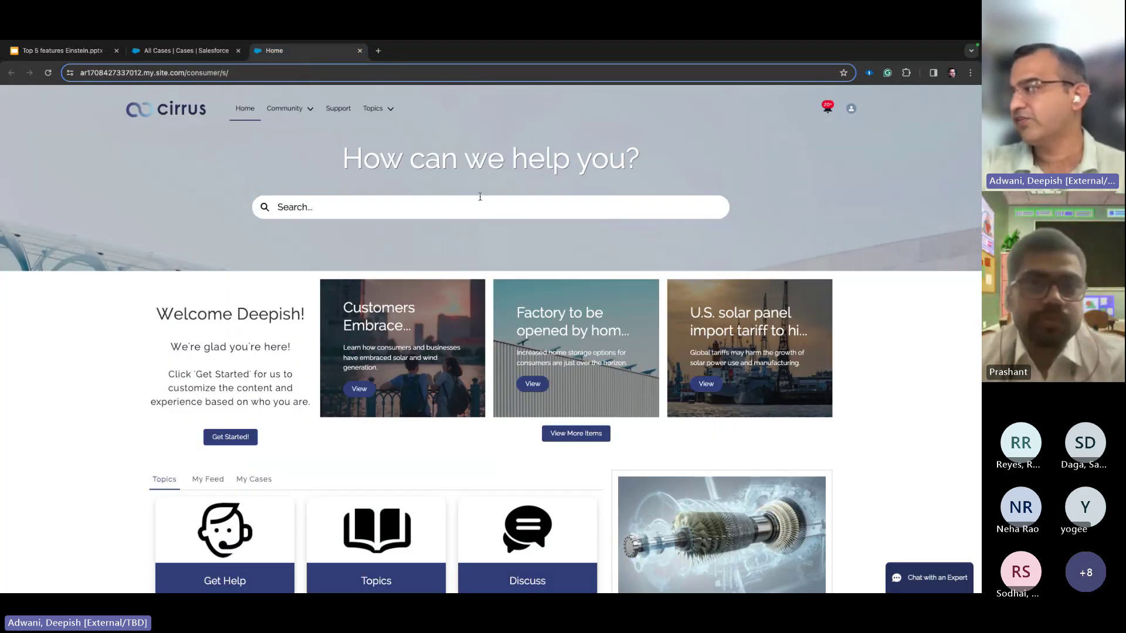
click(206, 53)
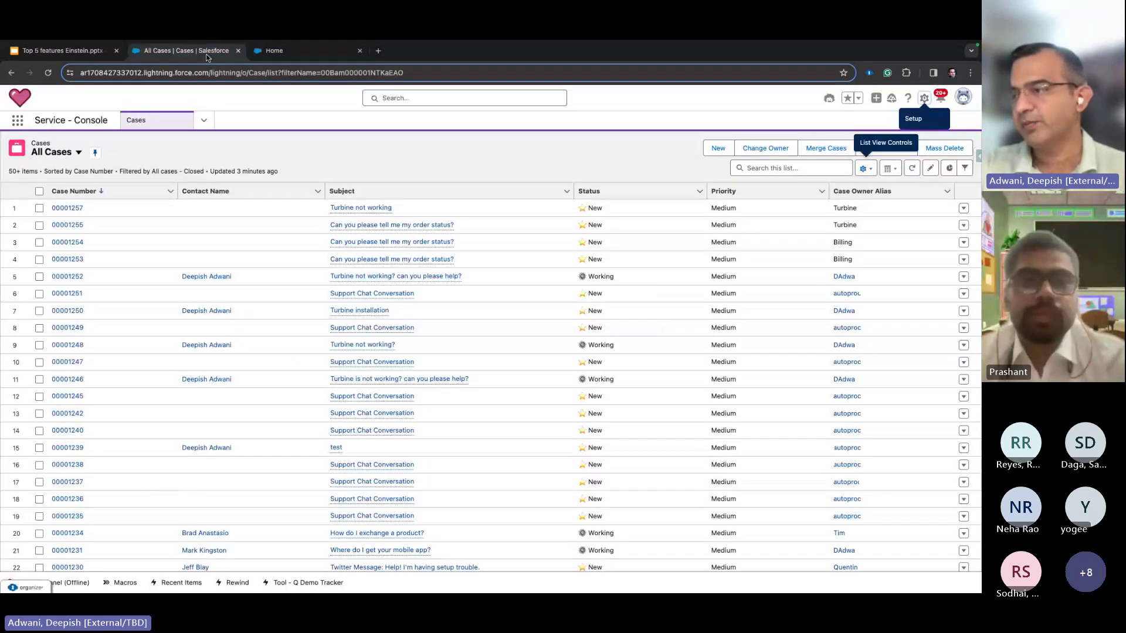
click(79, 581)
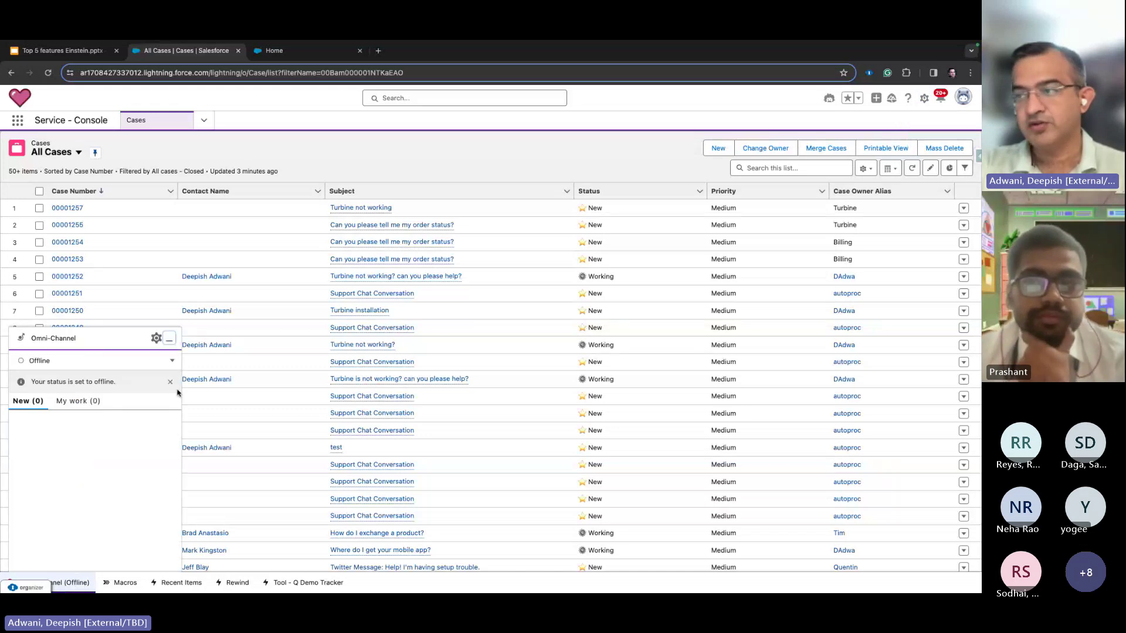
click(174, 360)
click(133, 414)
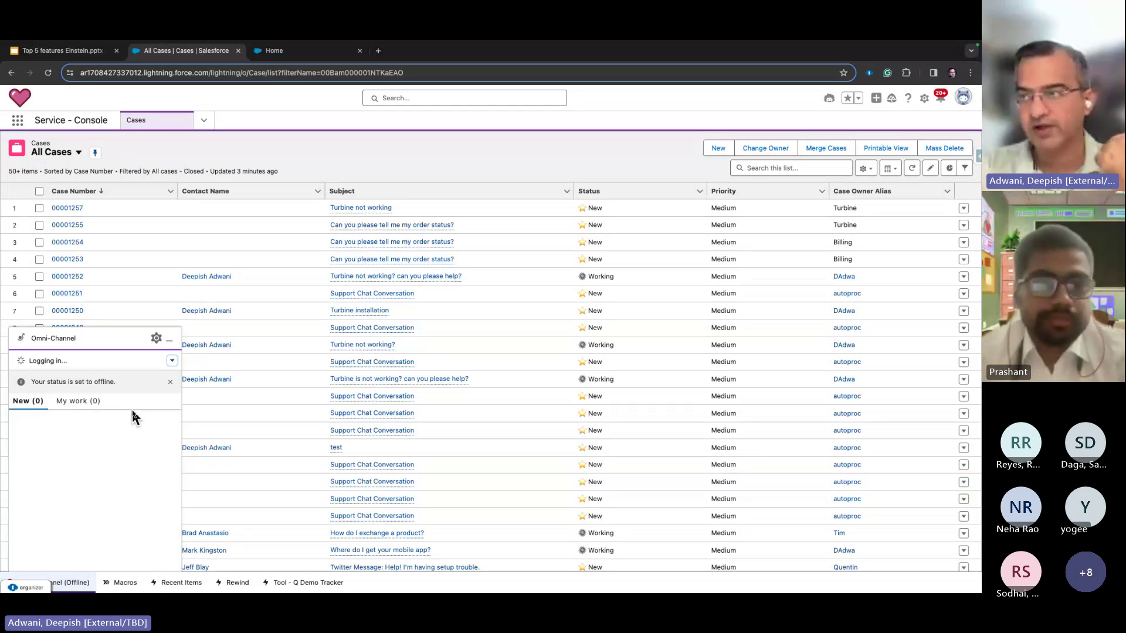
Step: Start a chat with an expert on the consumer site with the subject "Turbine is not working? Can you please help? - 23rd feb"
click(282, 51)
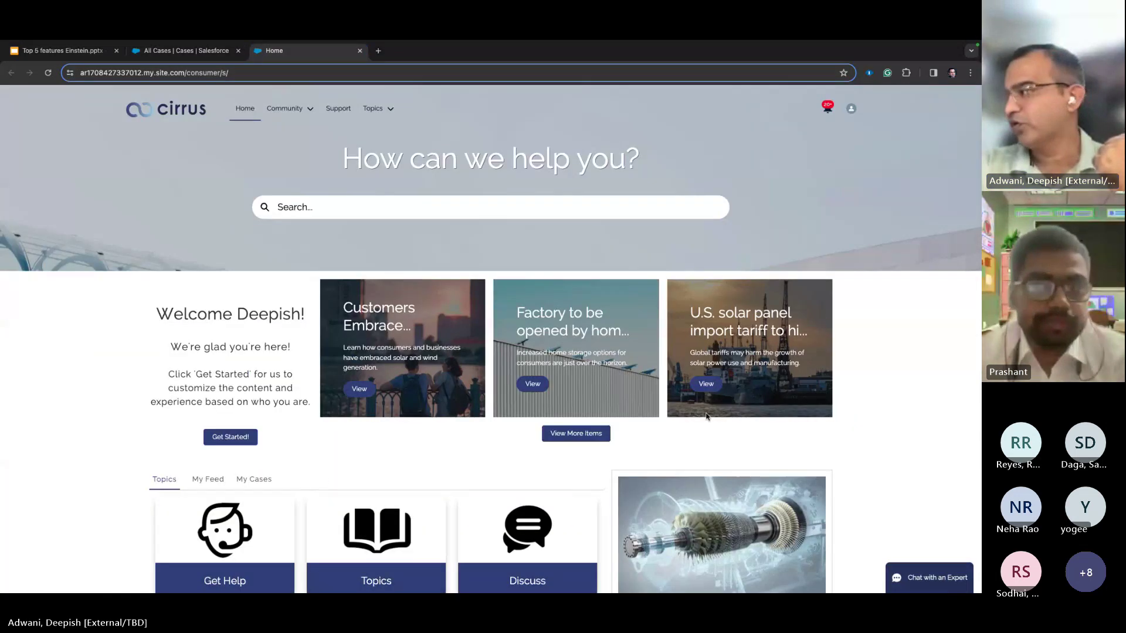
click(916, 575)
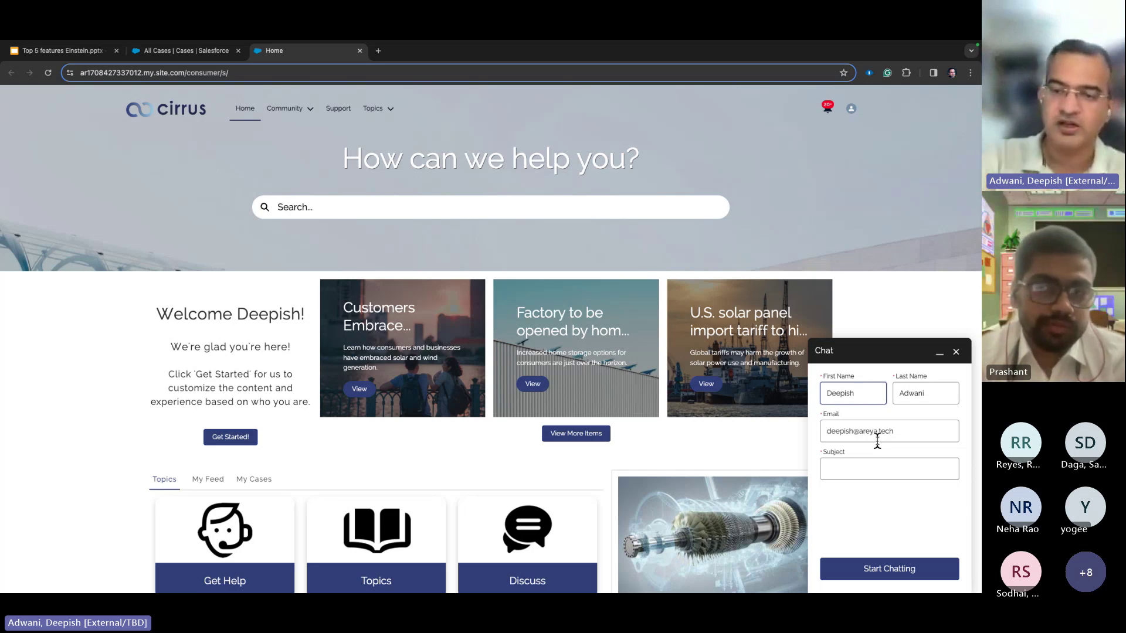
click(884, 472)
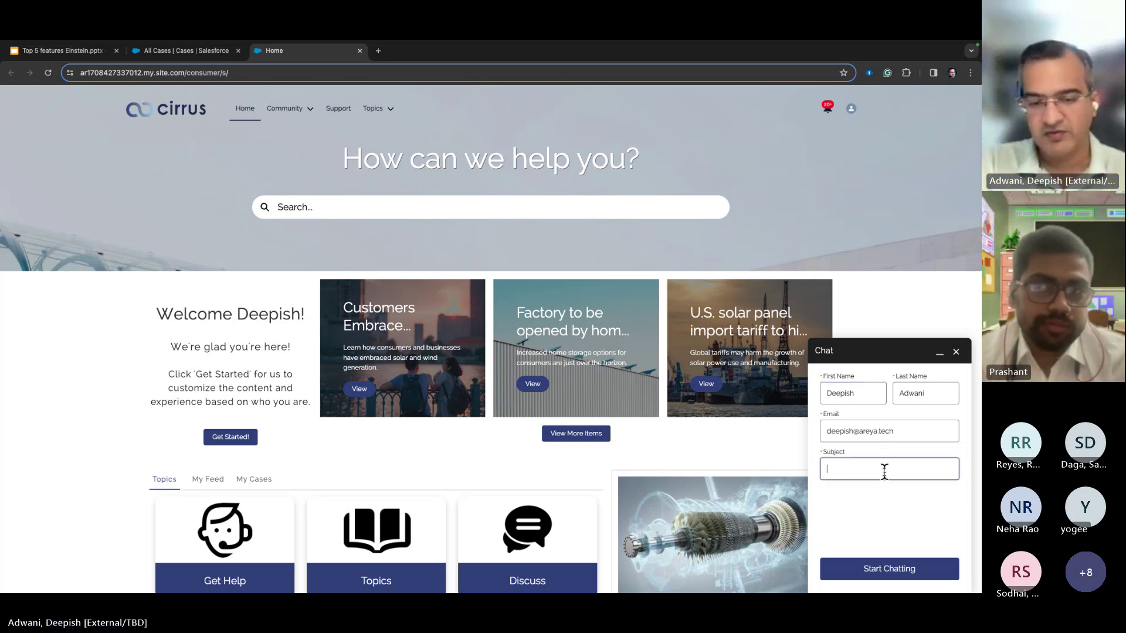
text(Tur)
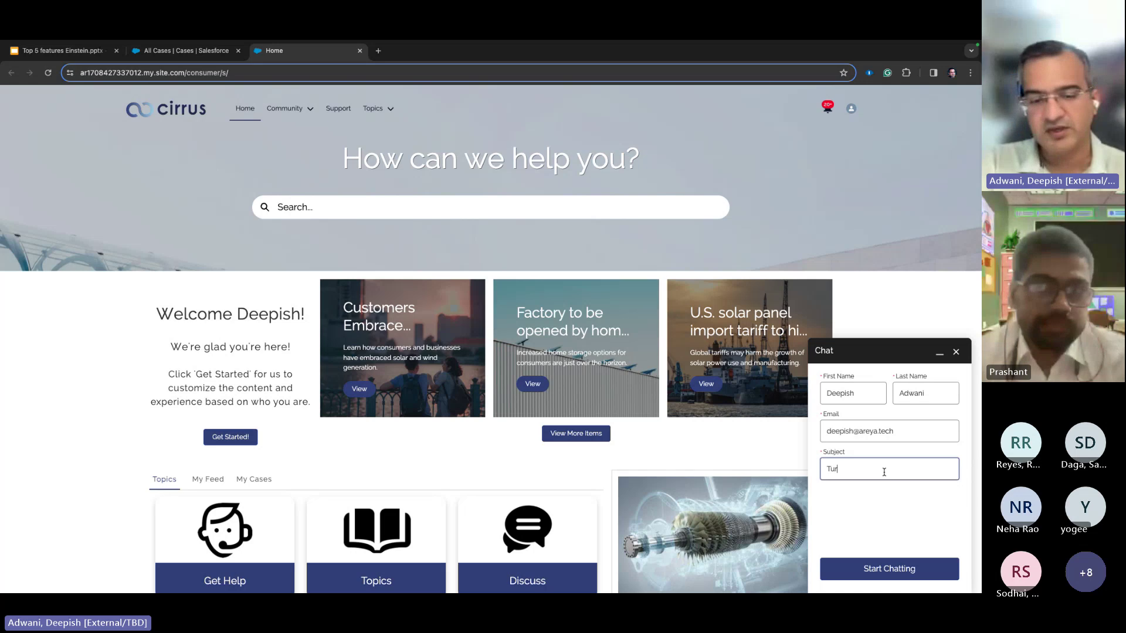
text(bine is no)
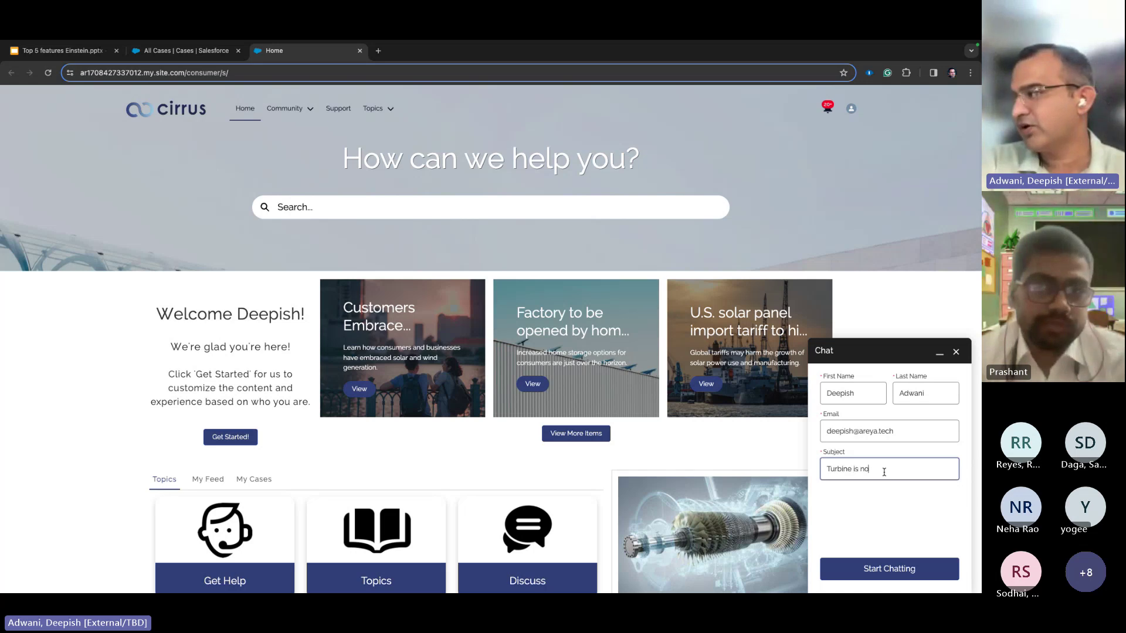
text(t working)
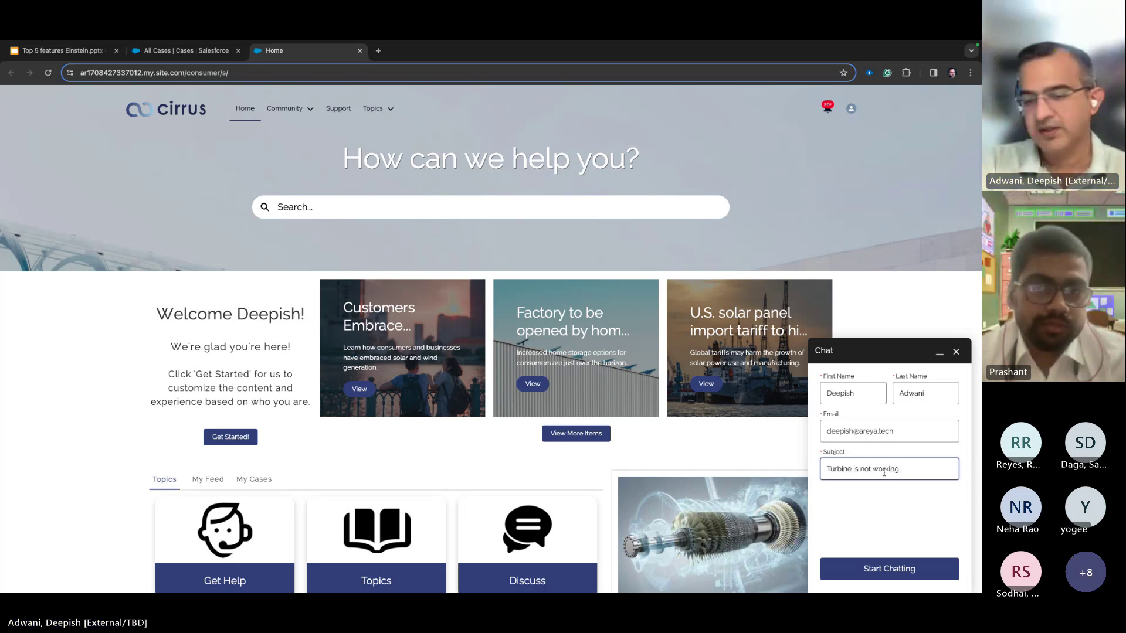
text(? Can you pl)
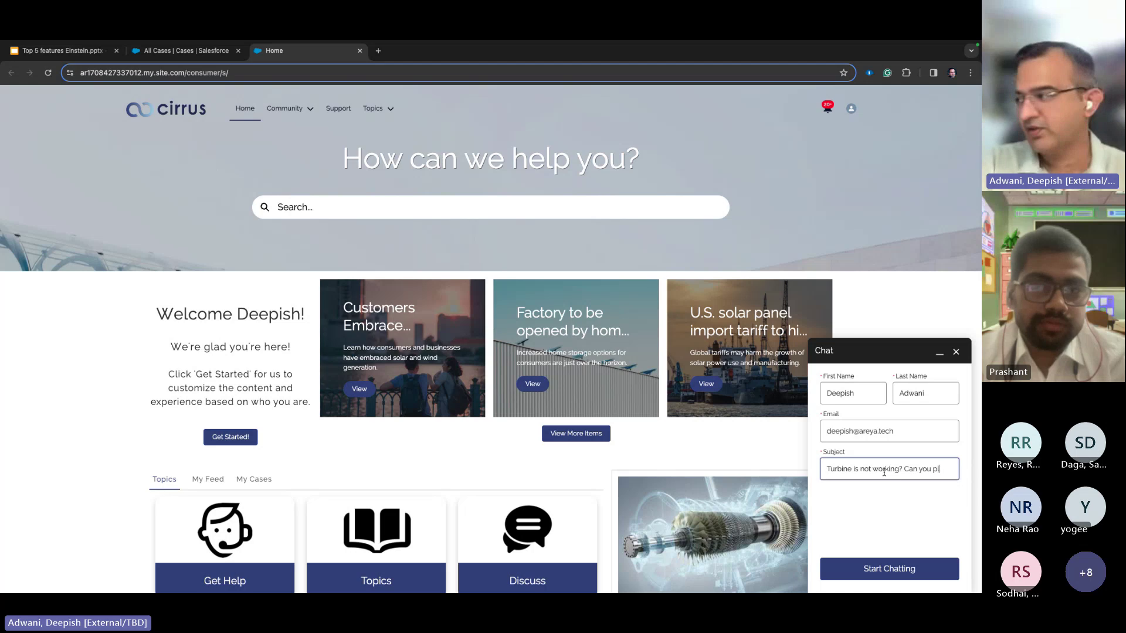
text(ease help?)
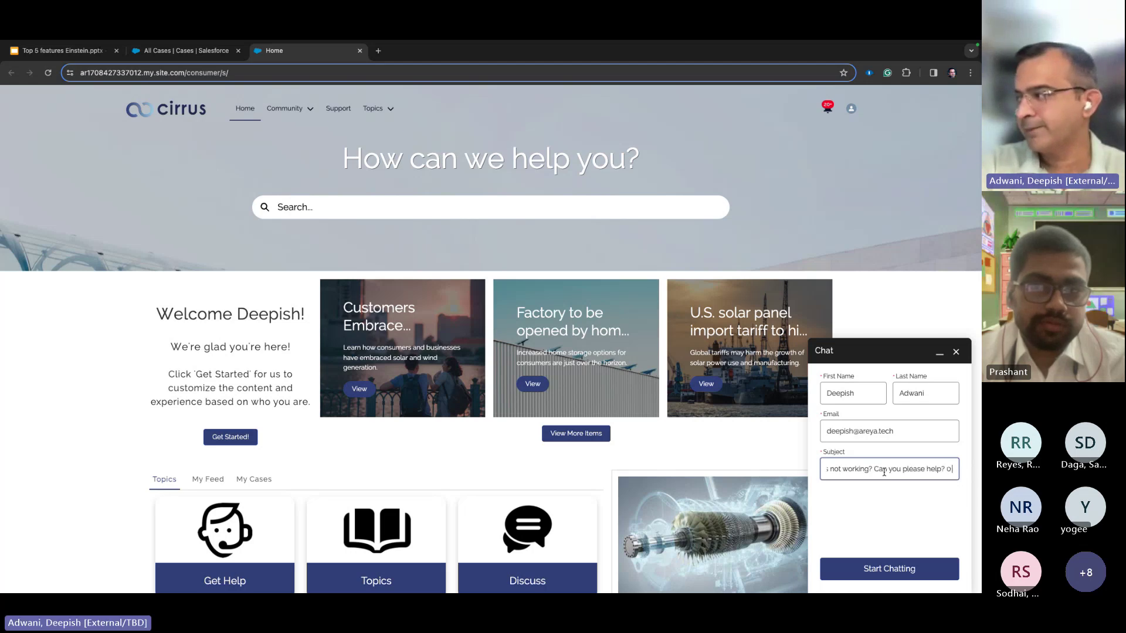
text( -)
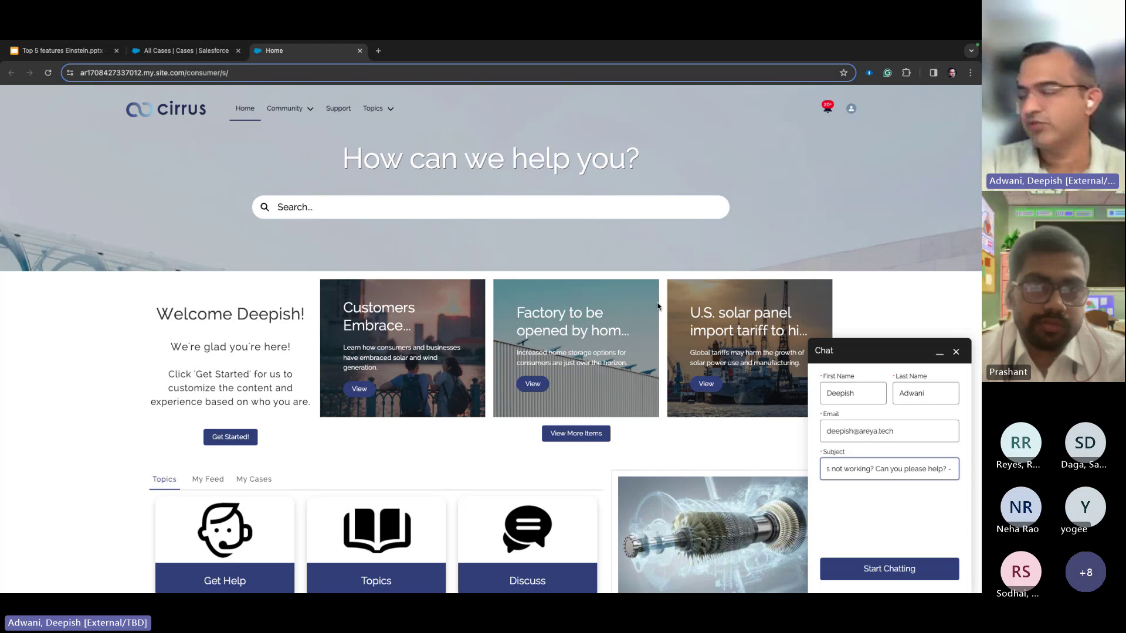
text( 23rd feb)
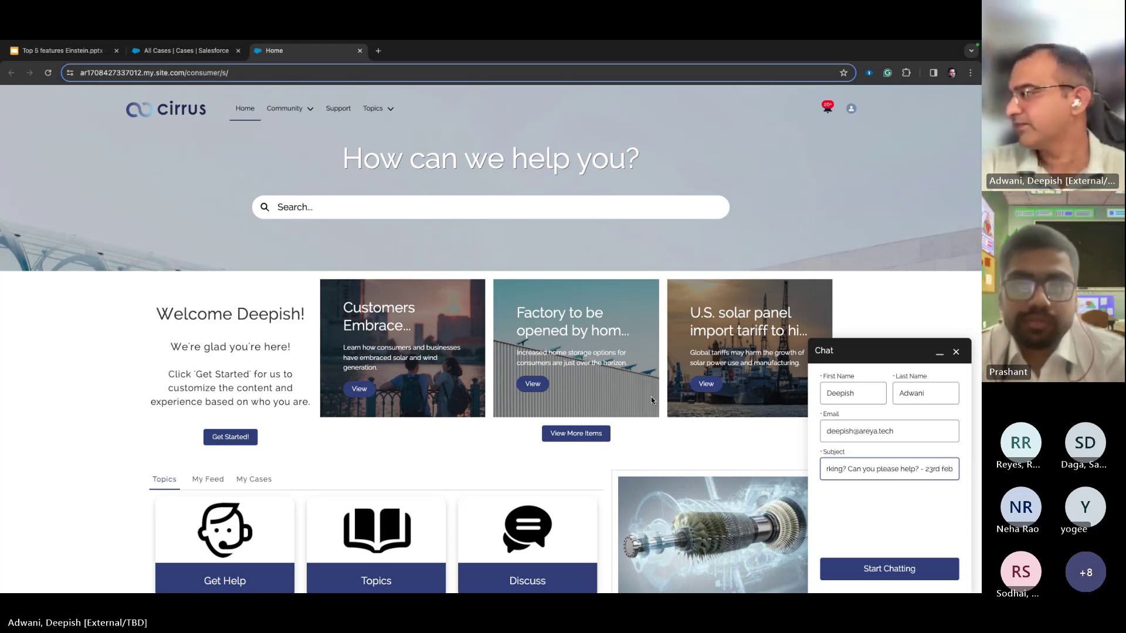
click(891, 567)
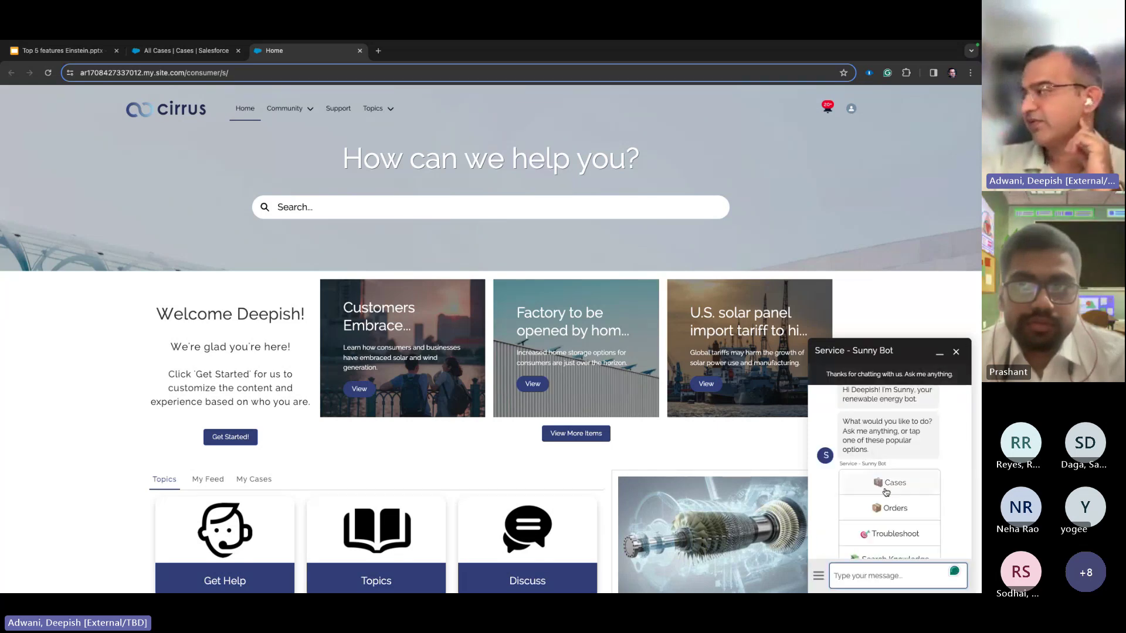
Step: Ask Sunny Bot about Cases and choose the case "Turbine is not working? Can you please help? - 23rd feb - New"
click(900, 484)
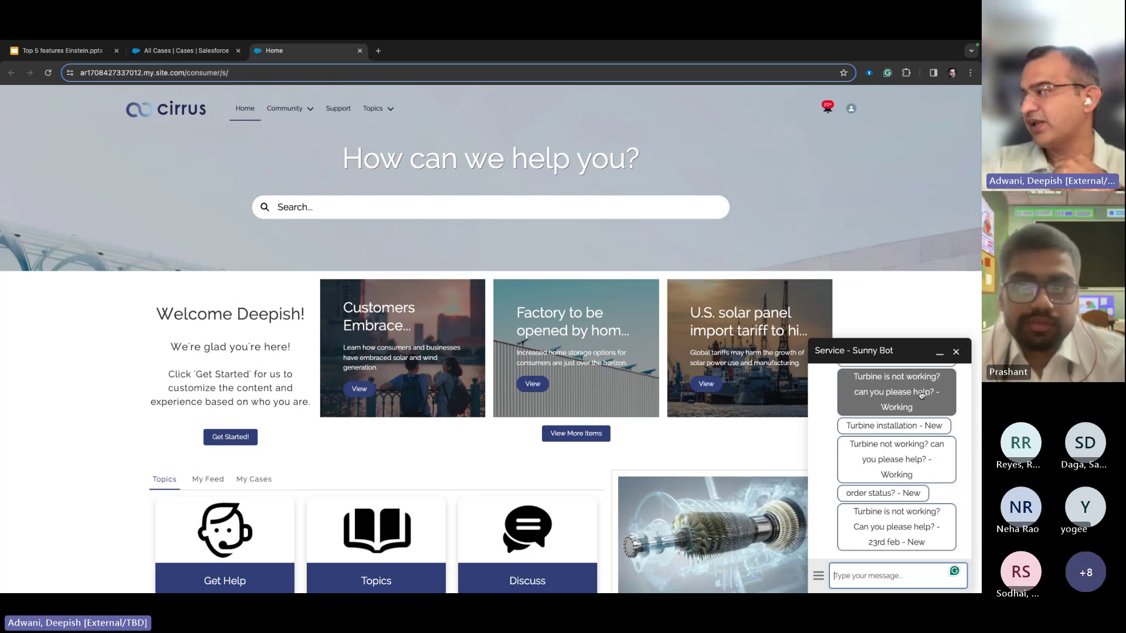
scroll(936, 498, up, 3)
scroll(932, 452, down, 3)
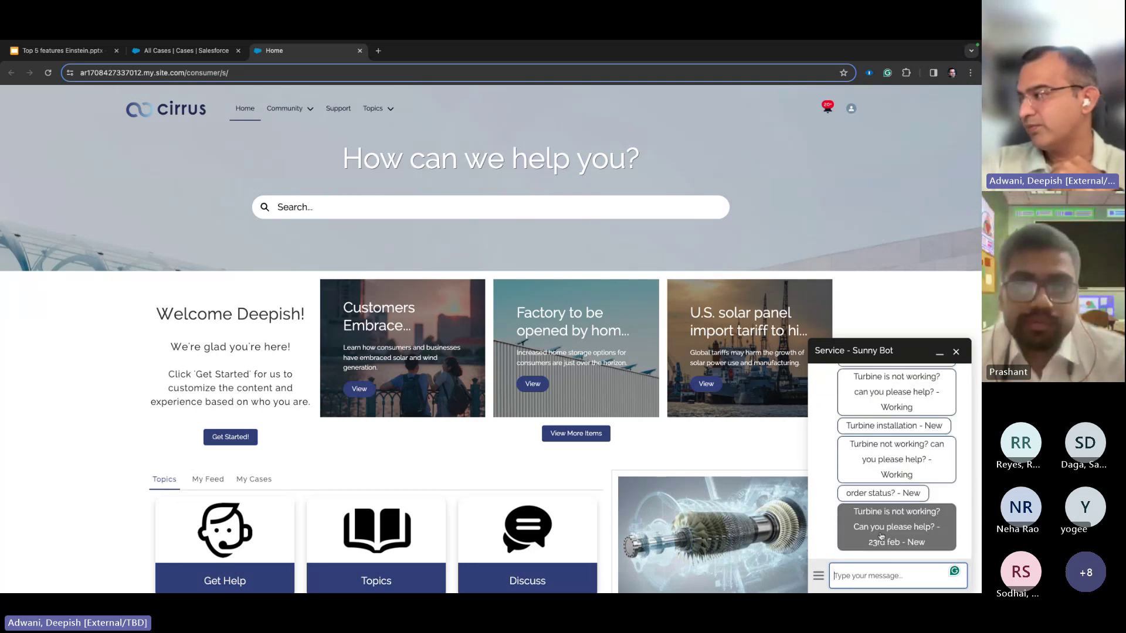
click(911, 528)
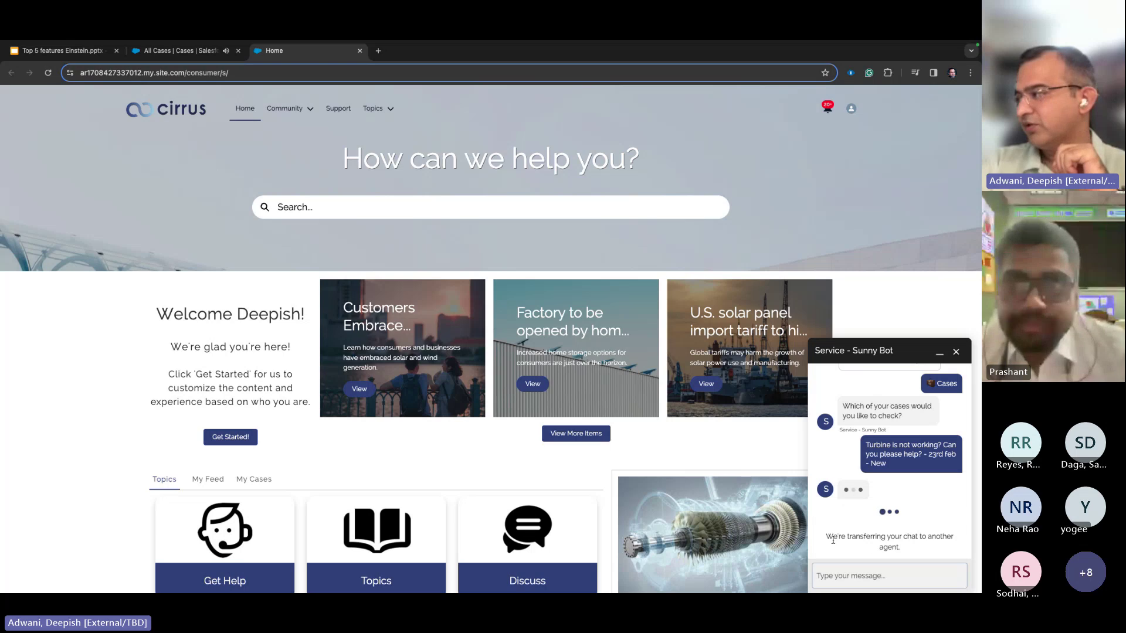
drag(837, 536, 927, 537)
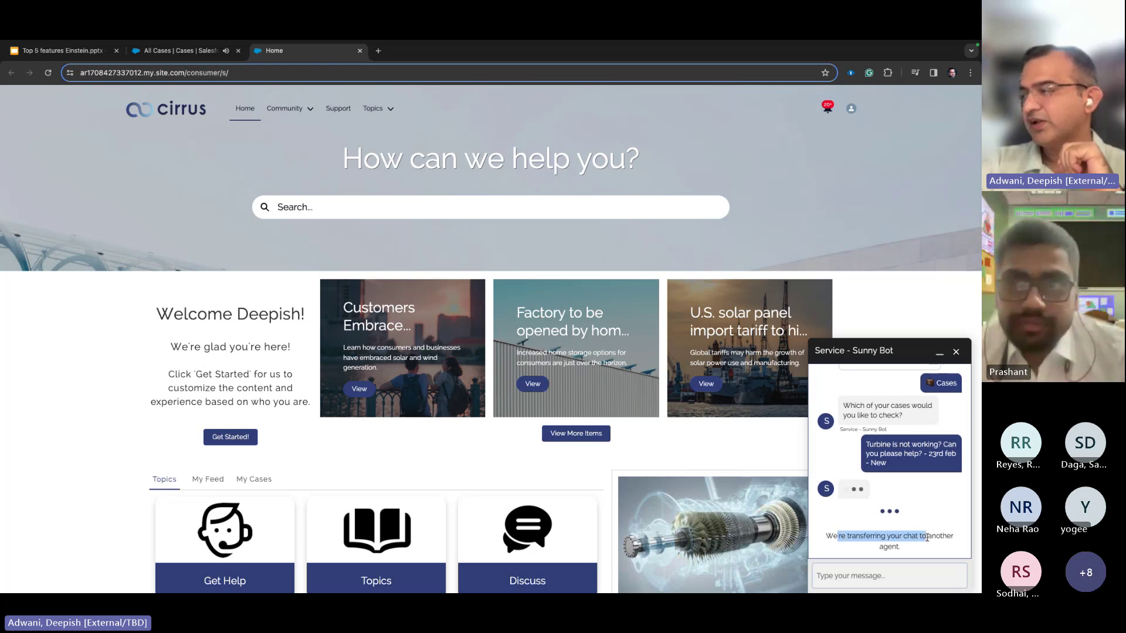
click(927, 537)
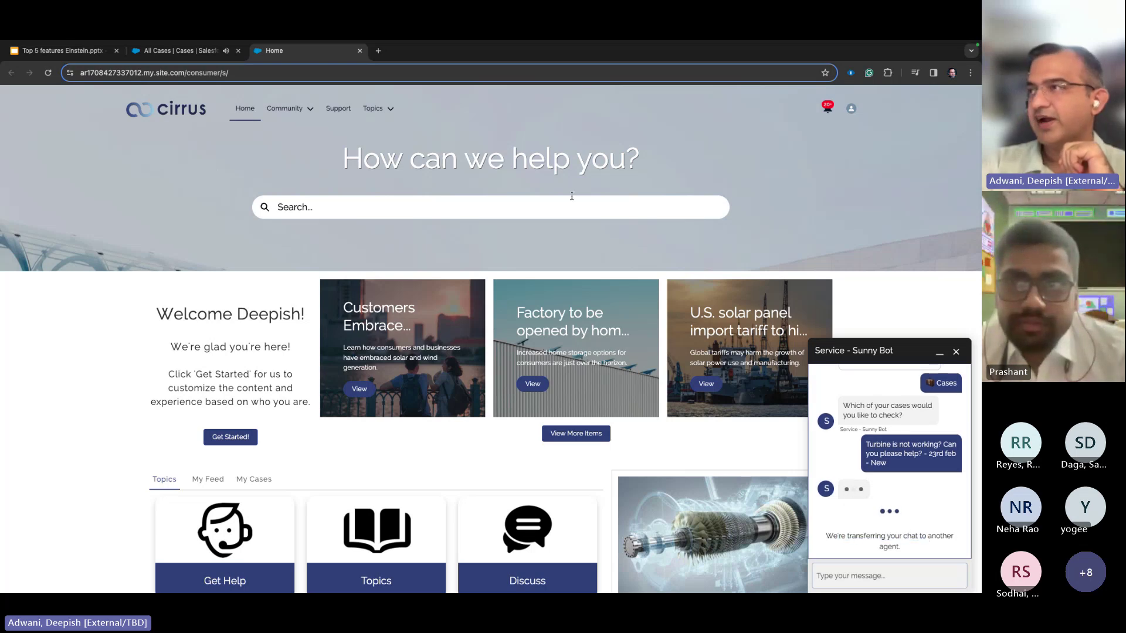
Step: Accept the transferred turbine chat in the Service Console and minimize the Omni-Channel widget
click(196, 51)
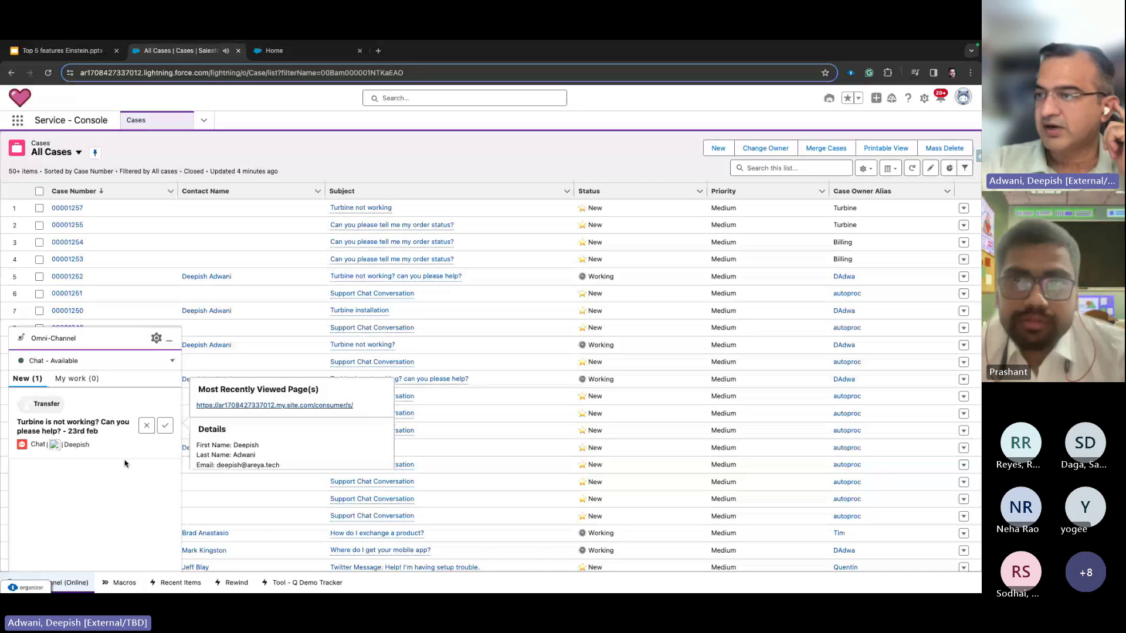
click(166, 426)
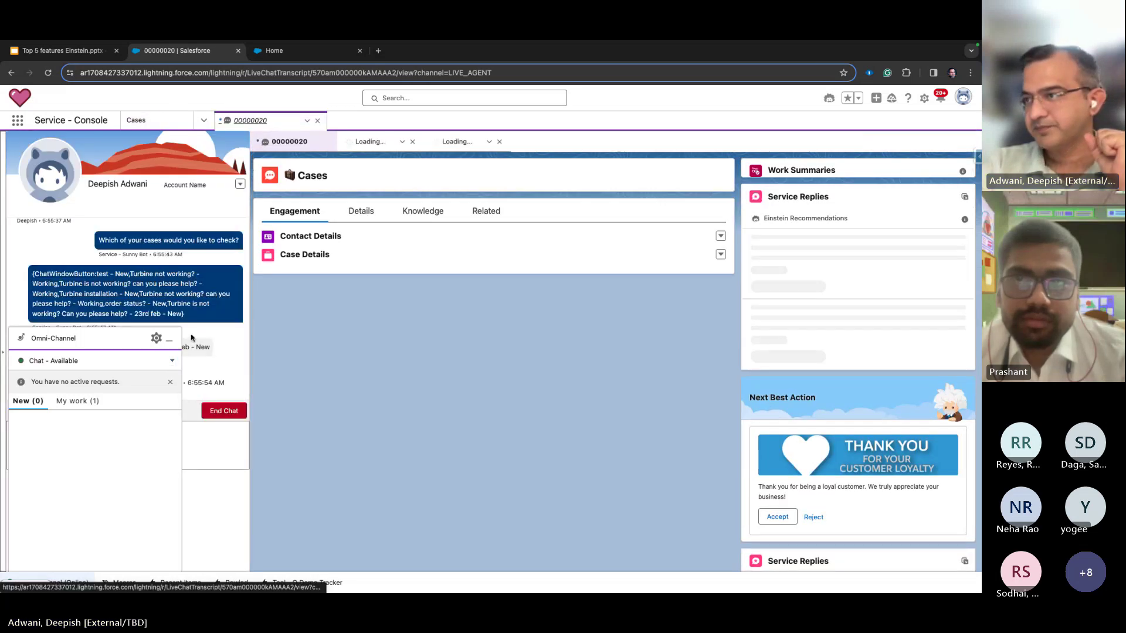
click(170, 339)
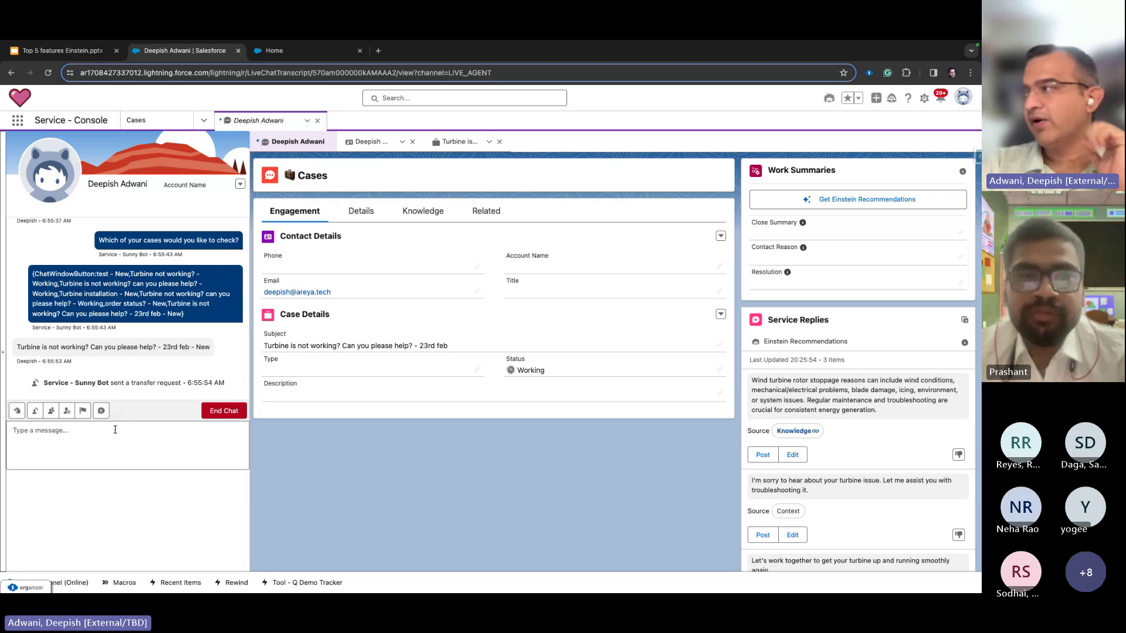
Step: Review the Einstein Service Replies and post "I'm sorry to hear about your turbine issue. Let me assist you with troubleshooting it." to the chat
scroll(791, 522, down, 2)
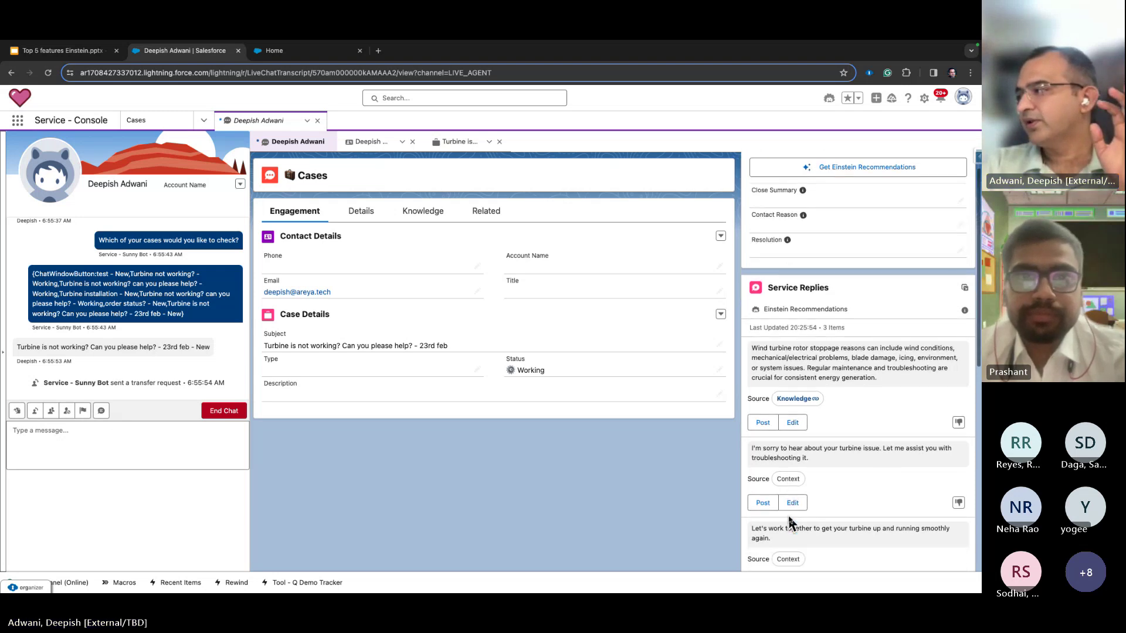
scroll(775, 328, down, 1)
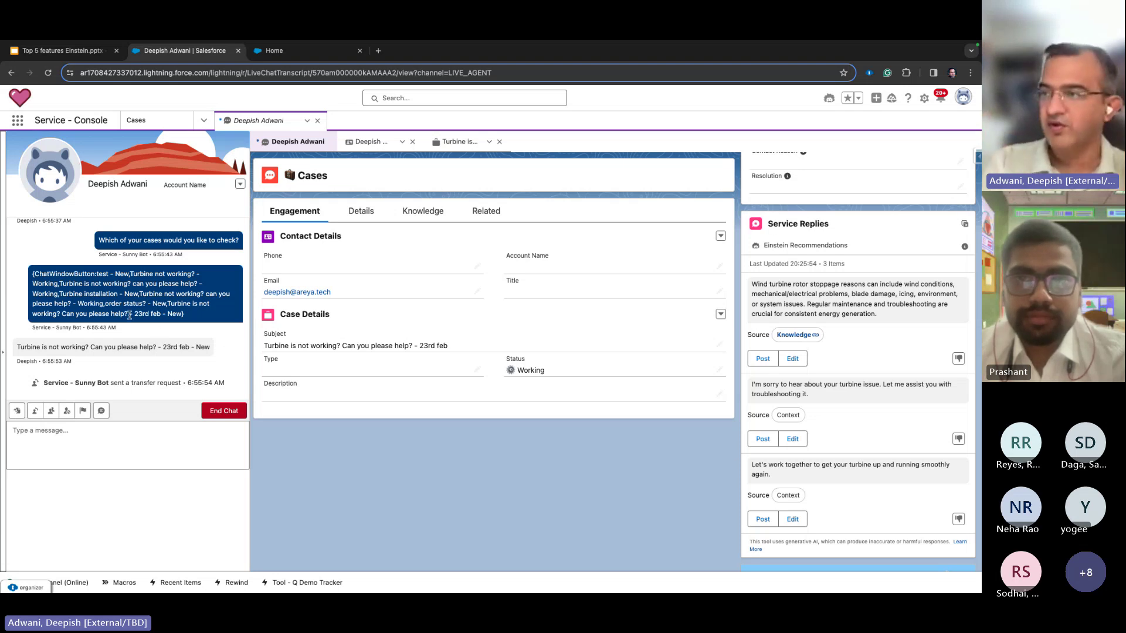
drag(125, 312, 184, 315)
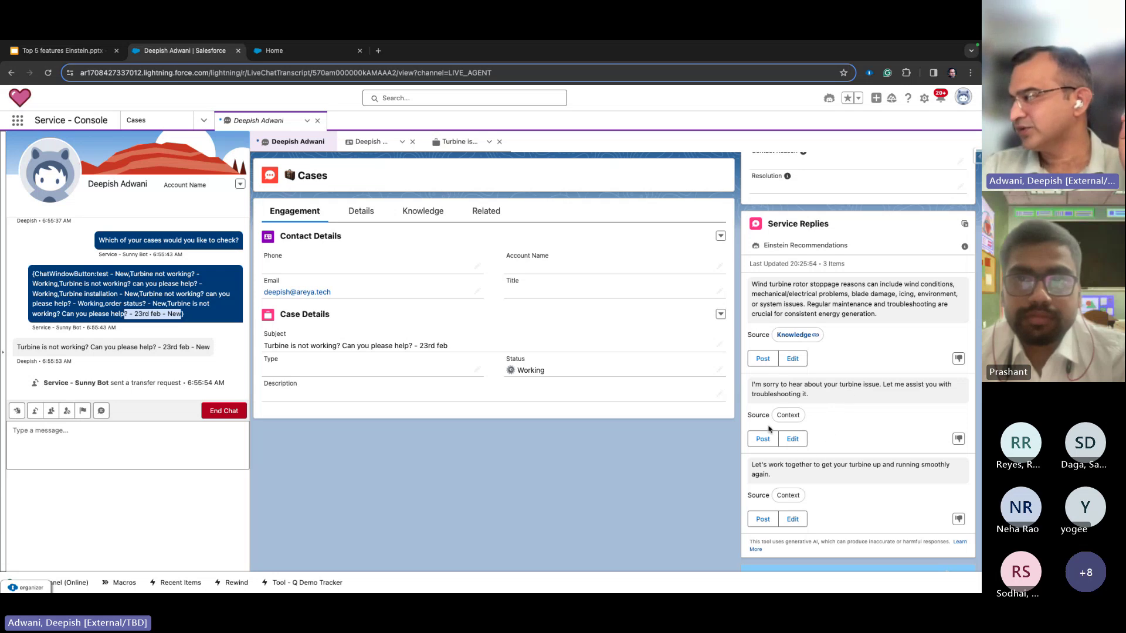
click(763, 444)
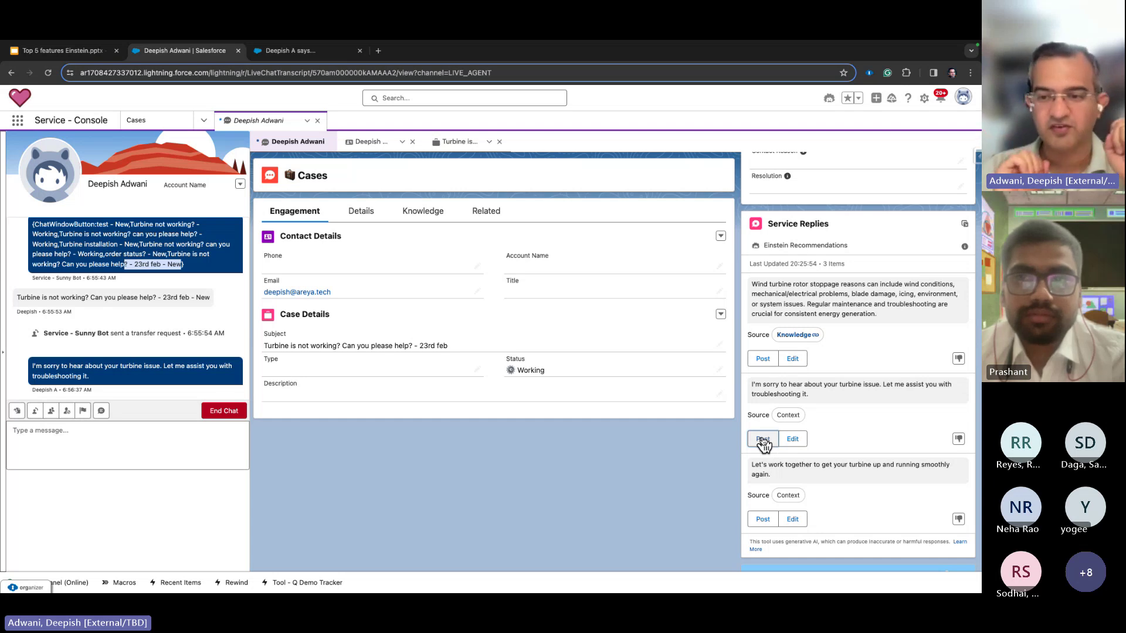
Step: Switch to the consumer site and send the chat message "can you provide me installation instructions?" as the customer
click(305, 53)
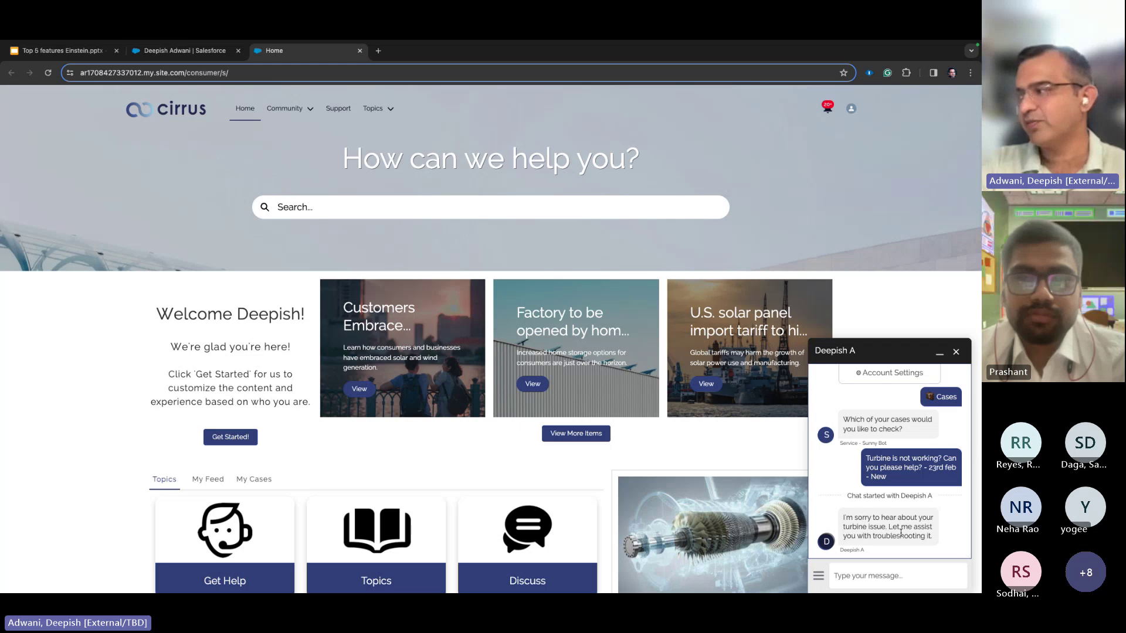
click(893, 575)
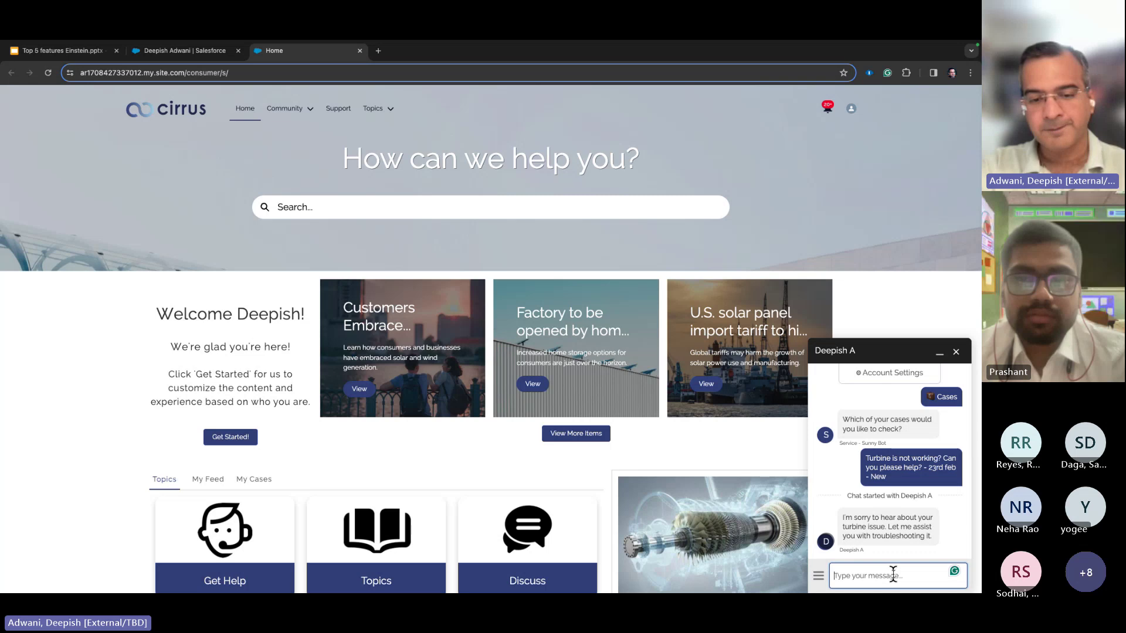
text(can )
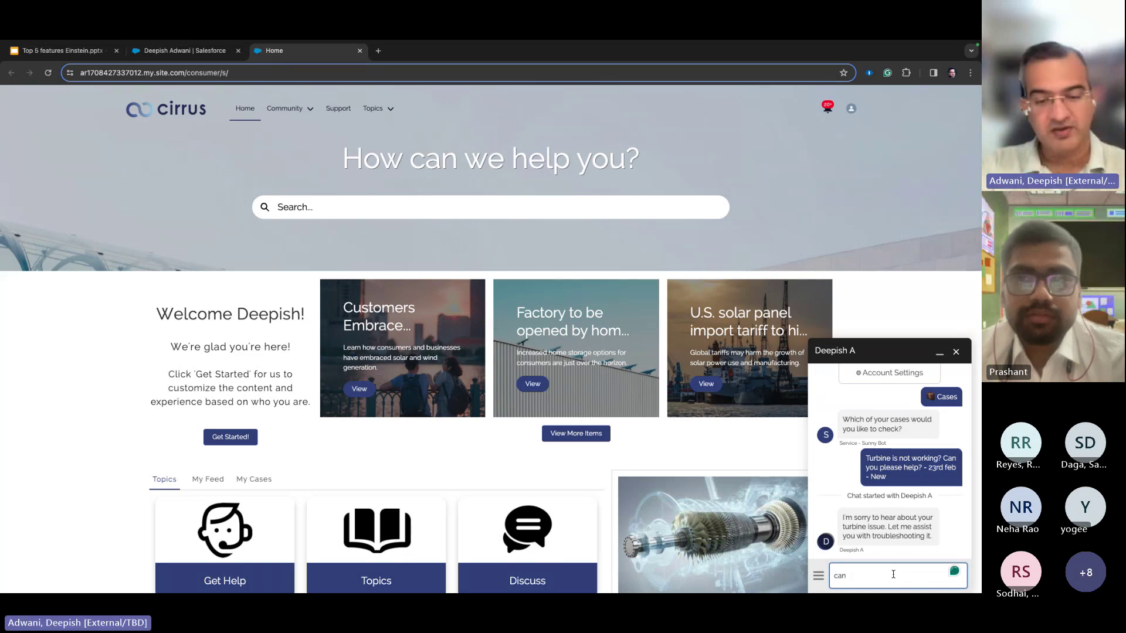
text(you p)
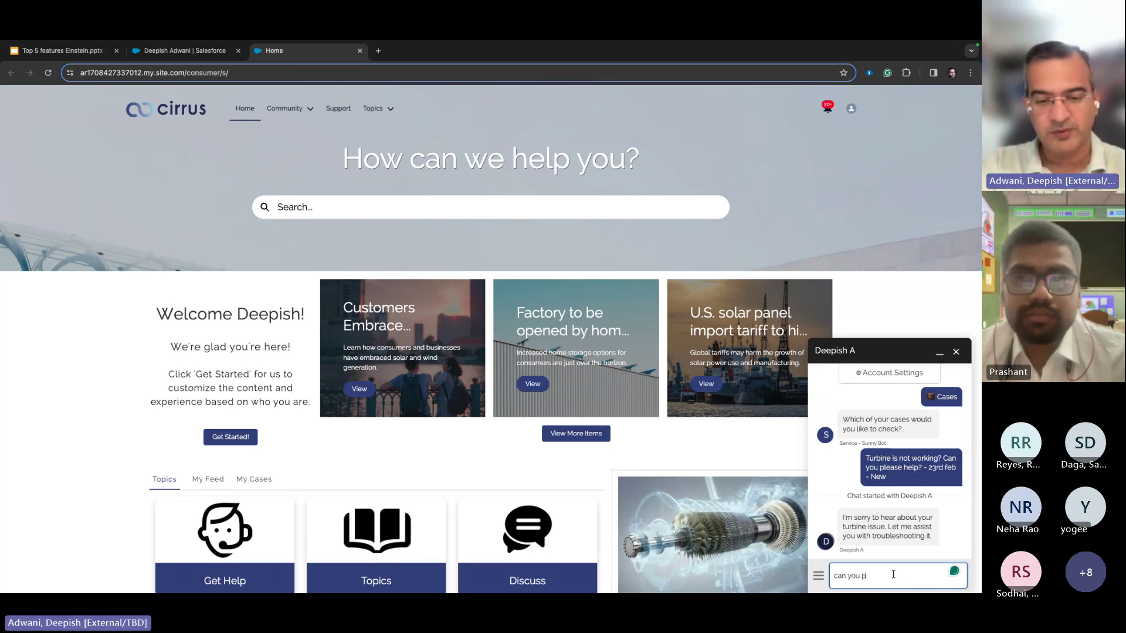
text(rovide me)
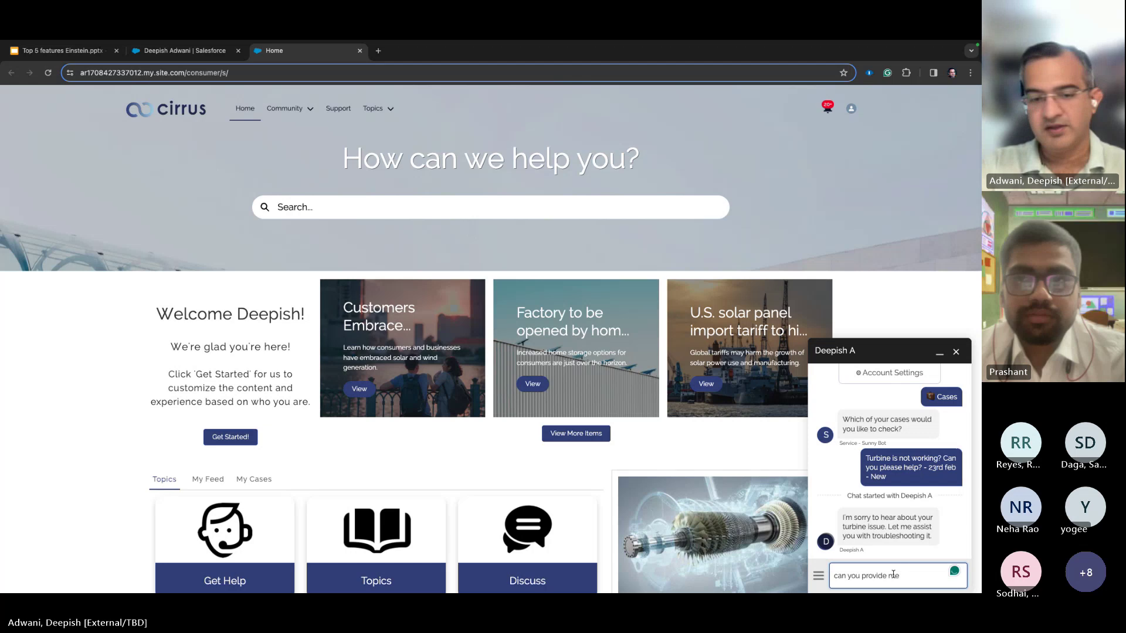
text( install)
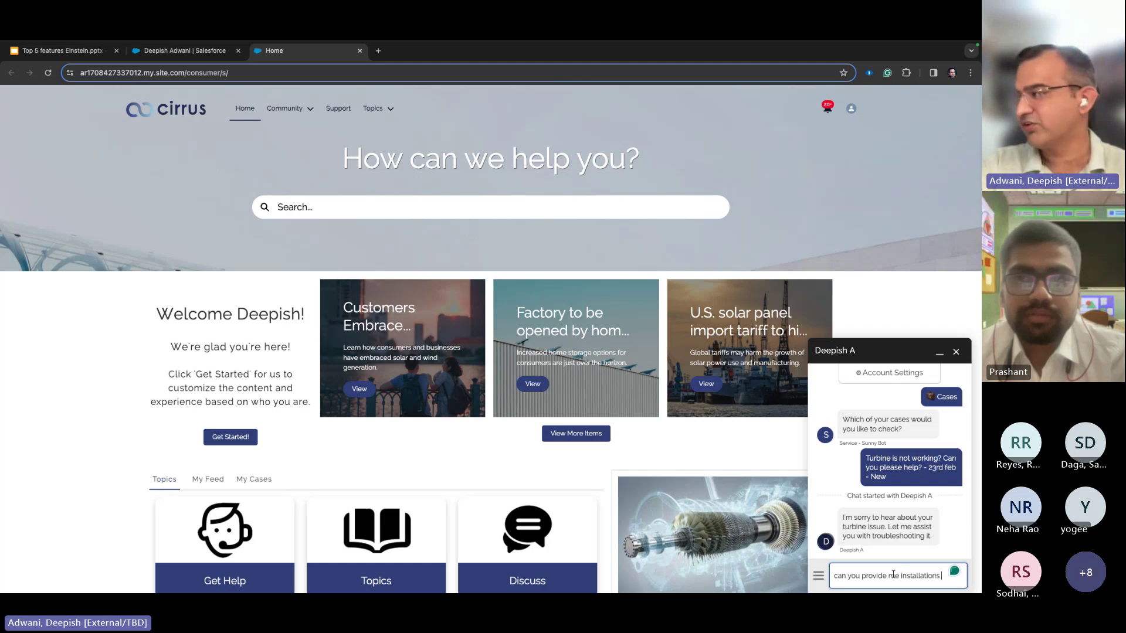
text(ations)
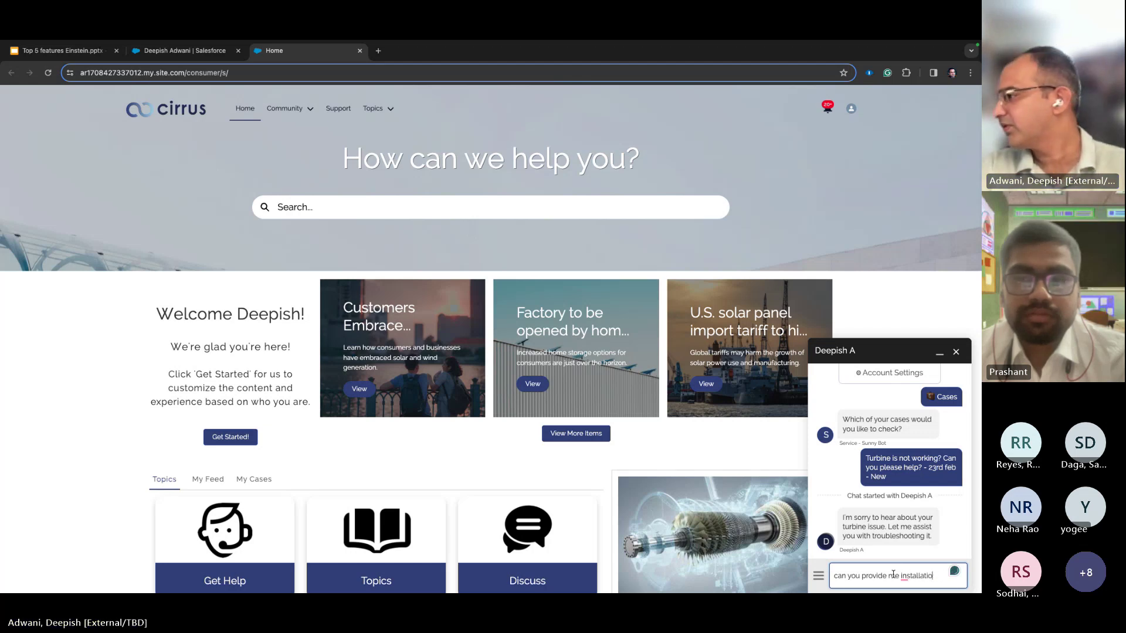
key(BackSpace)
text(in)
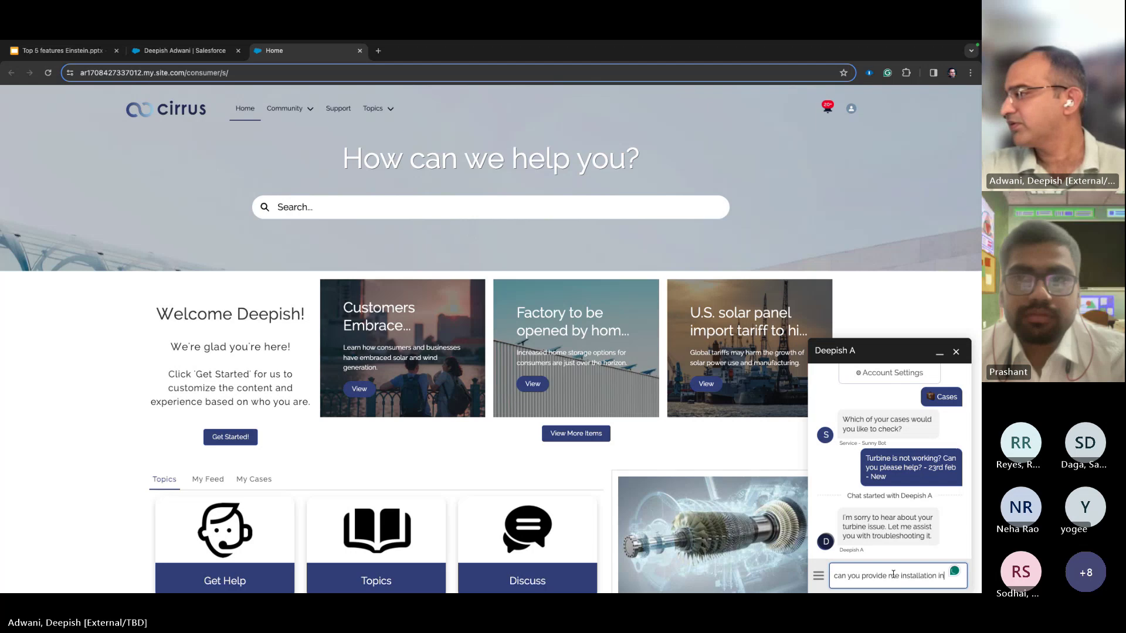
text(structions?)
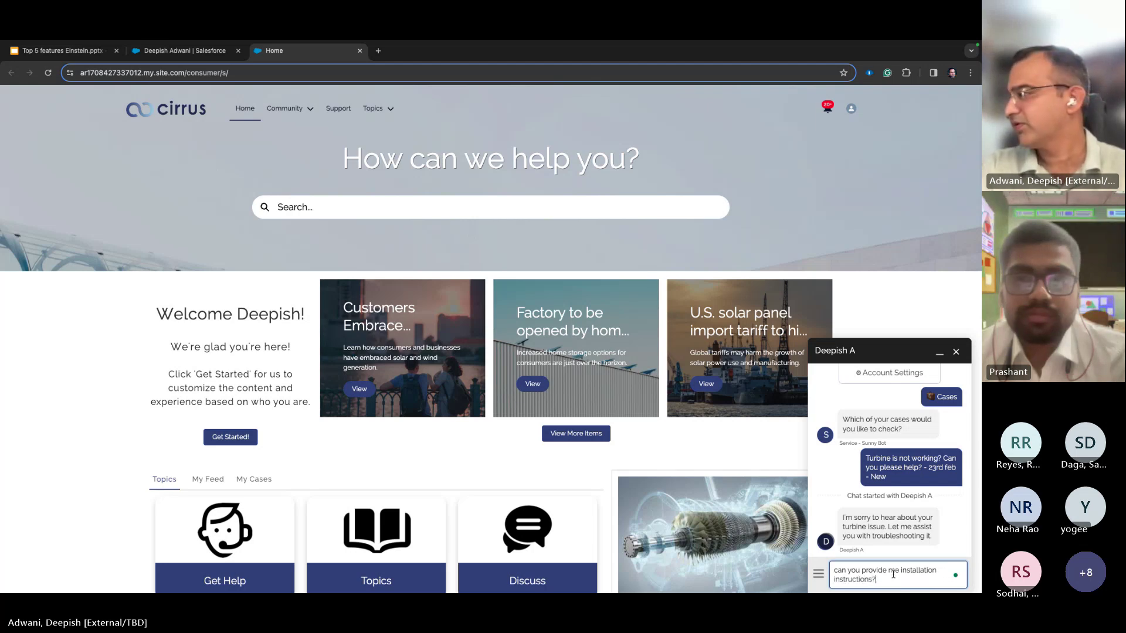
key(Return)
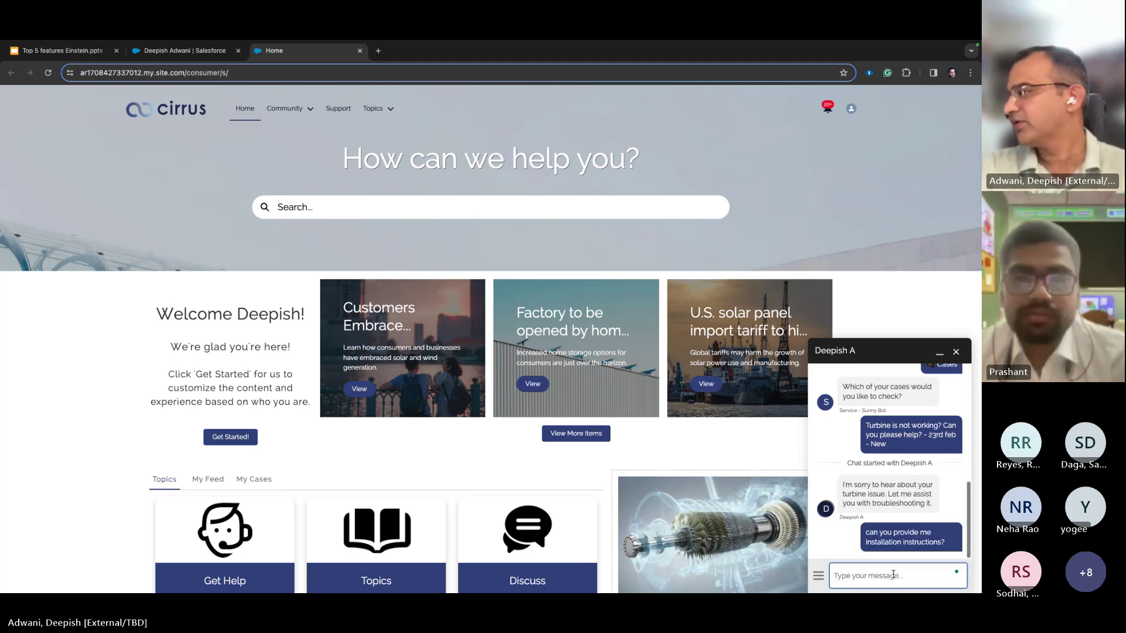
Step: Return to the Service Console and post the suggested reply "Sure, I can help with that. Let me find the installation instructions for you."
click(194, 51)
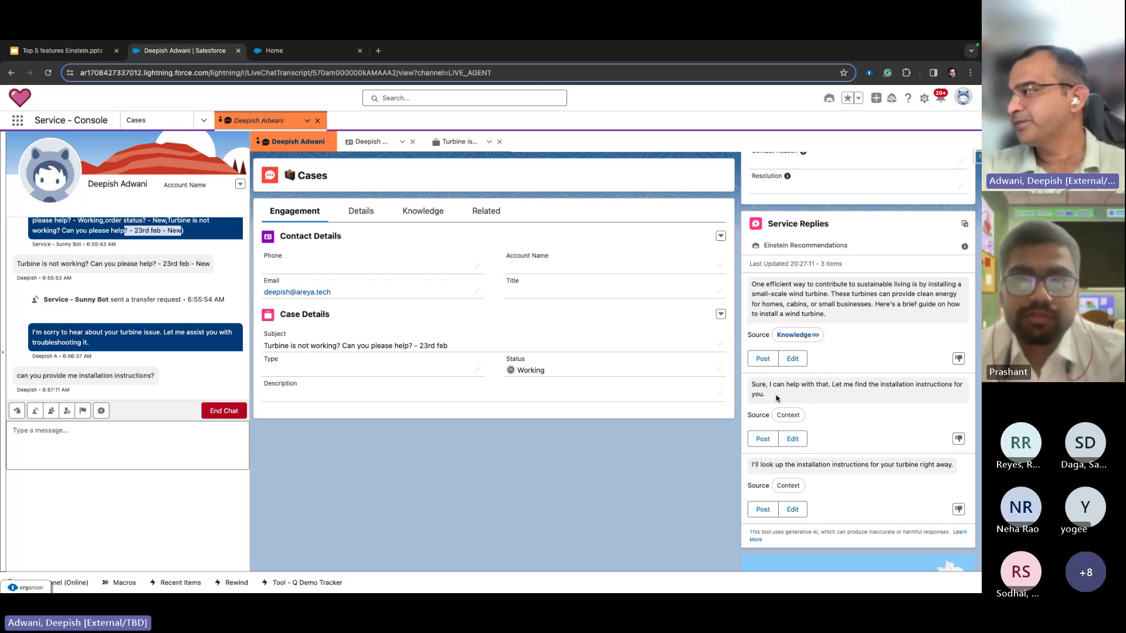
drag(752, 384, 874, 386)
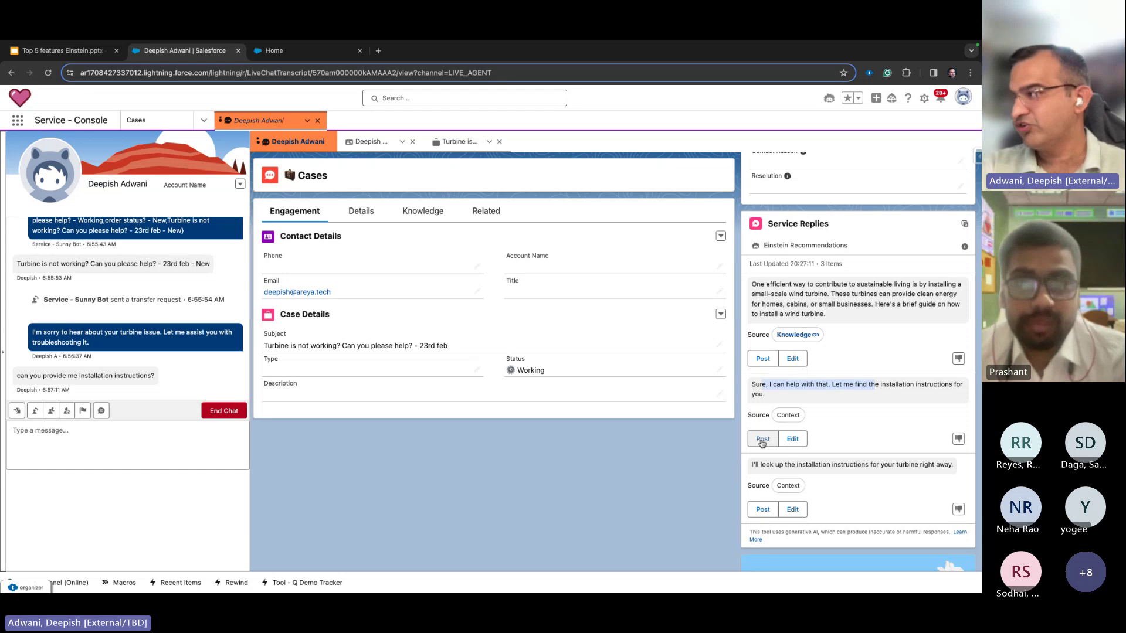
click(762, 441)
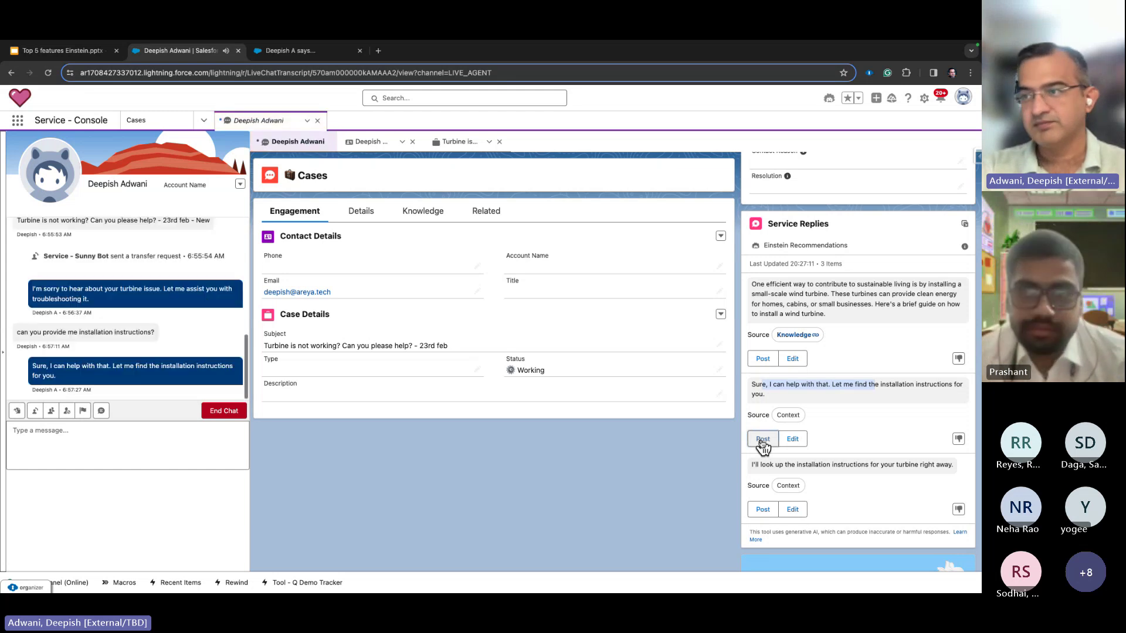
Step: Review the source article "How to install your new wind turbine" and send the Knowledge-based reply through the chat's message box
drag(751, 284, 893, 304)
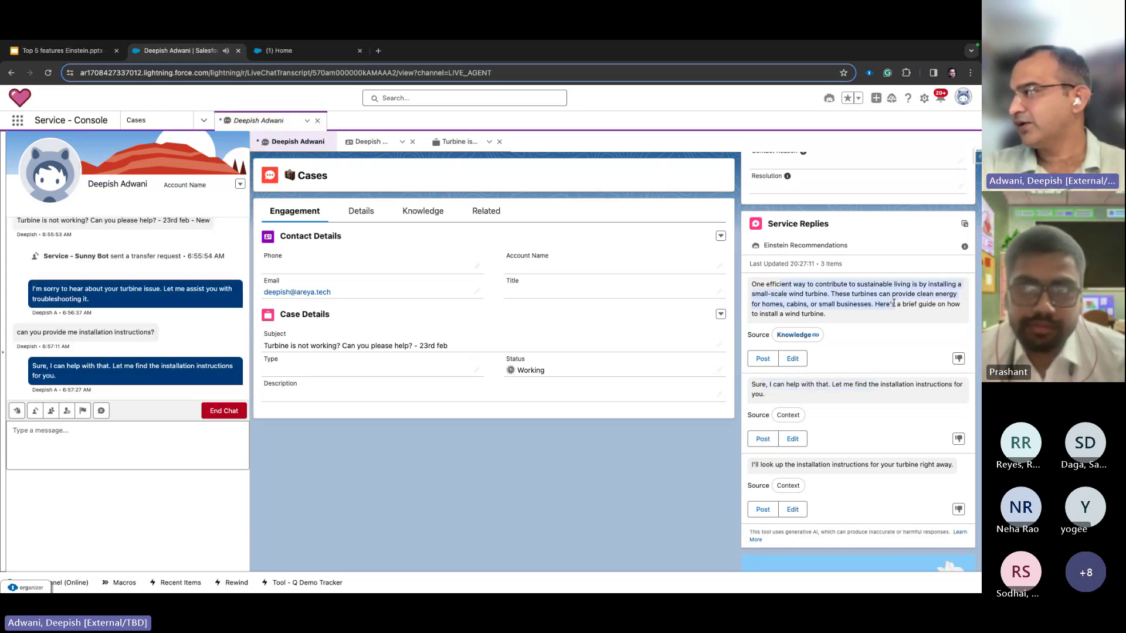
click(868, 320)
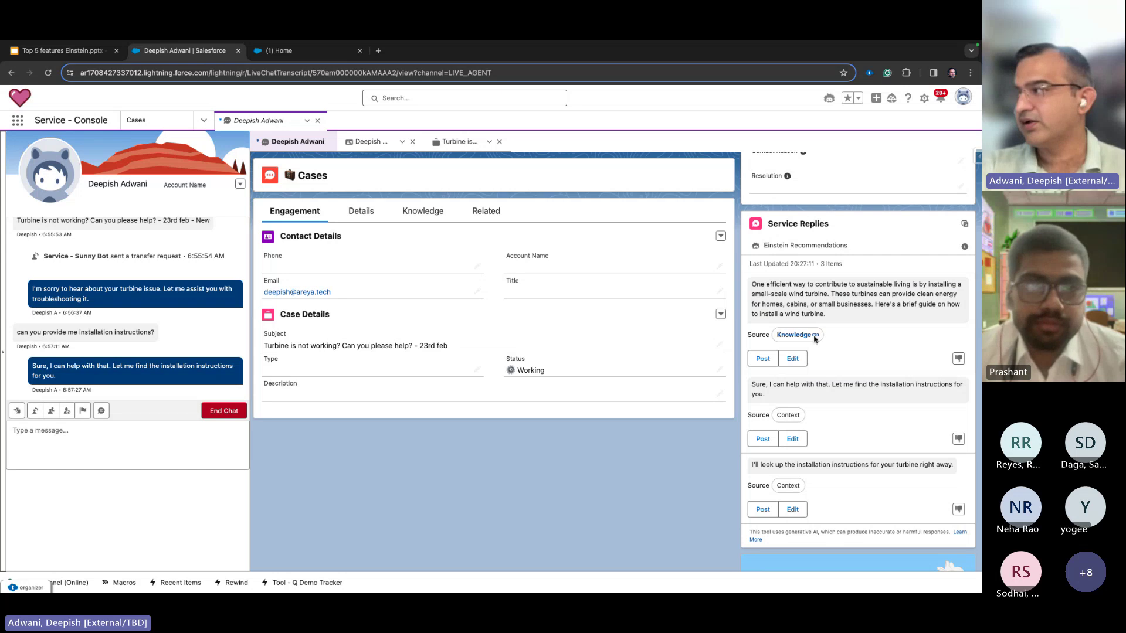
click(809, 337)
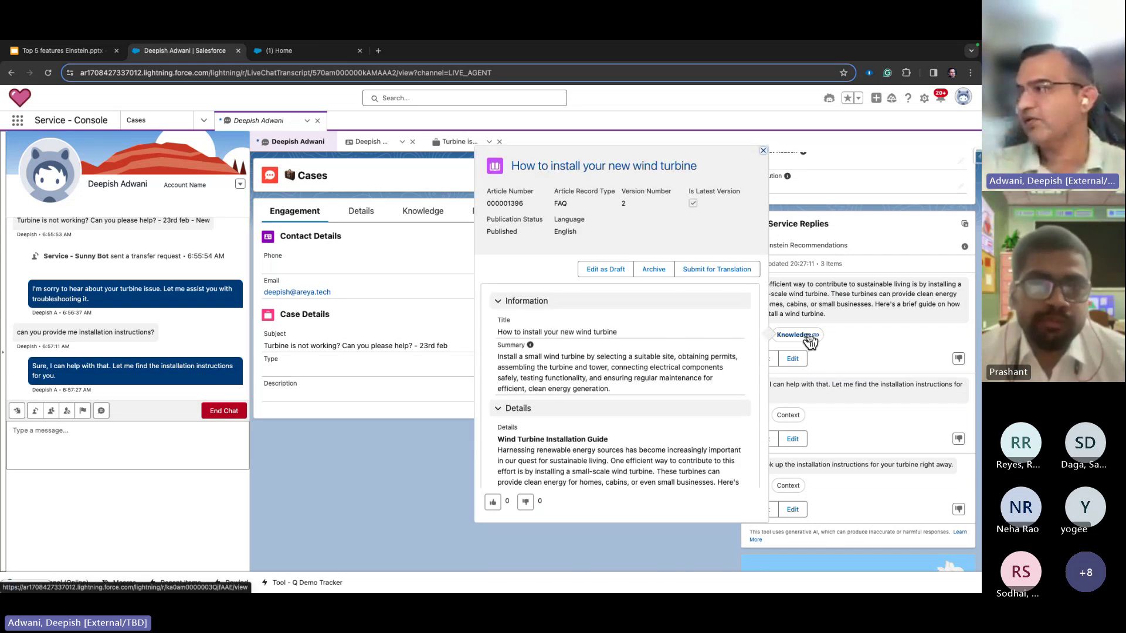
drag(596, 367, 598, 378)
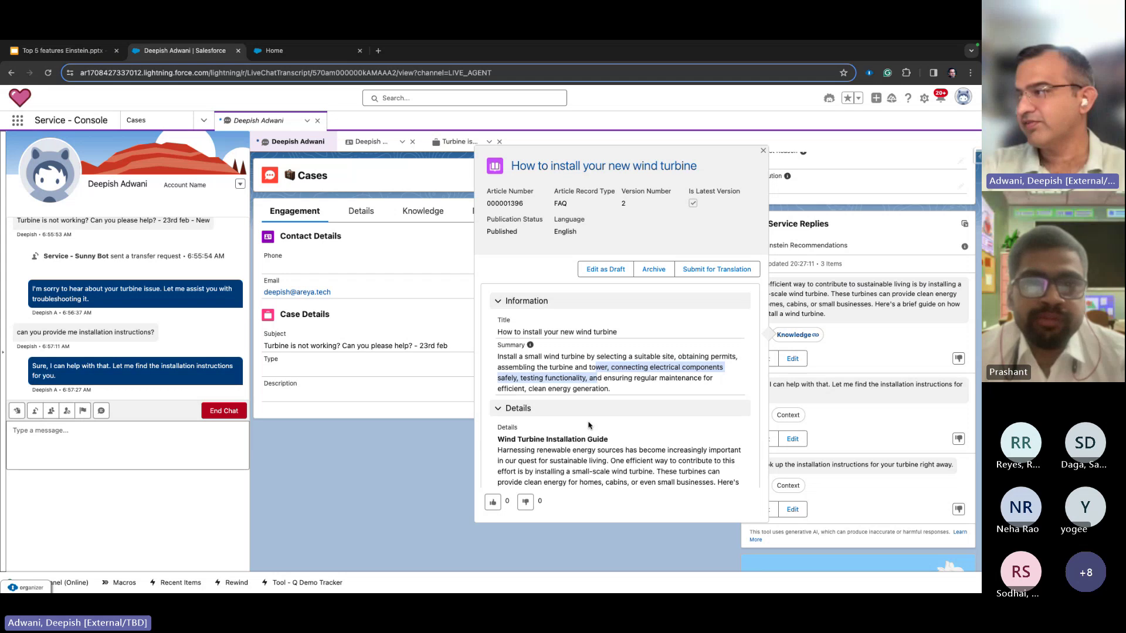
drag(580, 450, 581, 462)
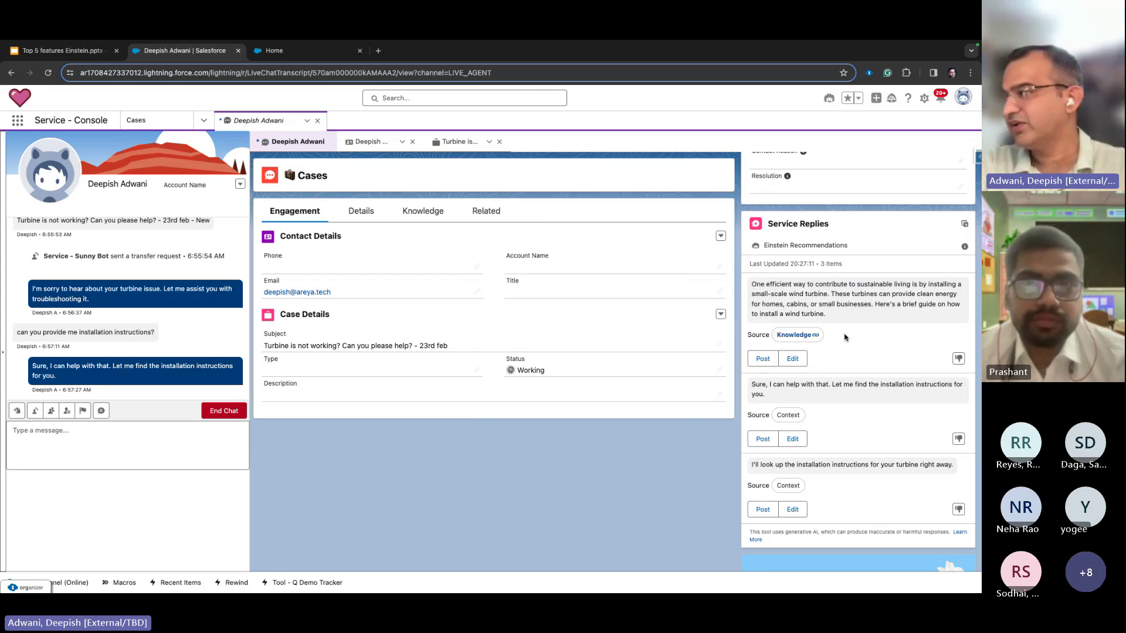
click(792, 358)
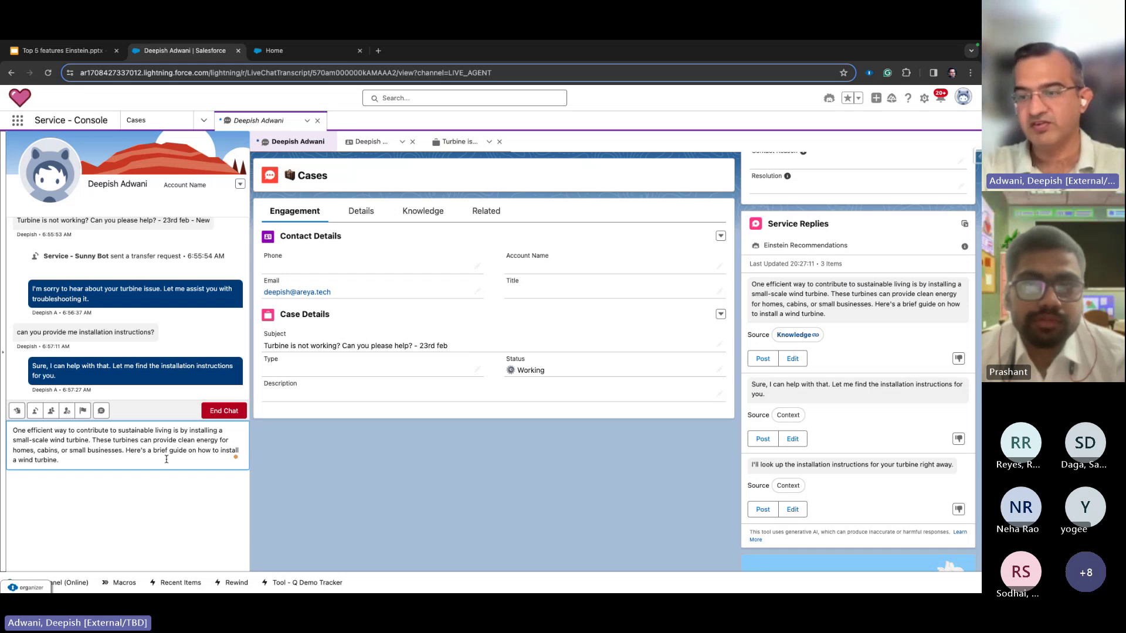
key(ctrl+a)
key(BackSpace)
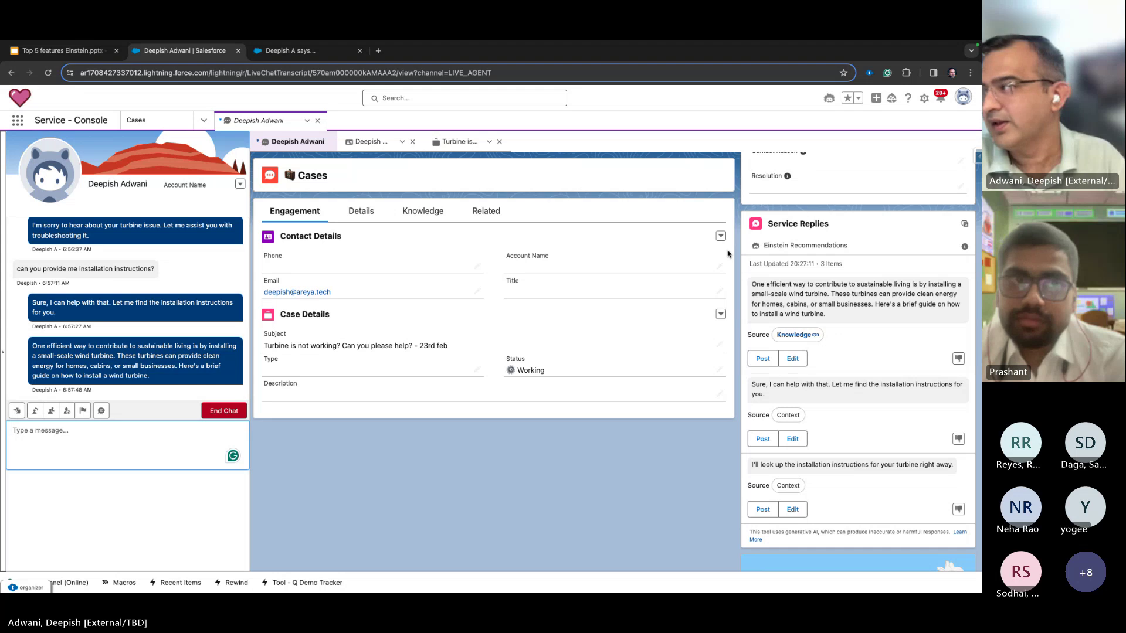
Step: Switch to the consumer site and answer "This helps! thank you!" in the customer's chat
key(ctrl+Tab)
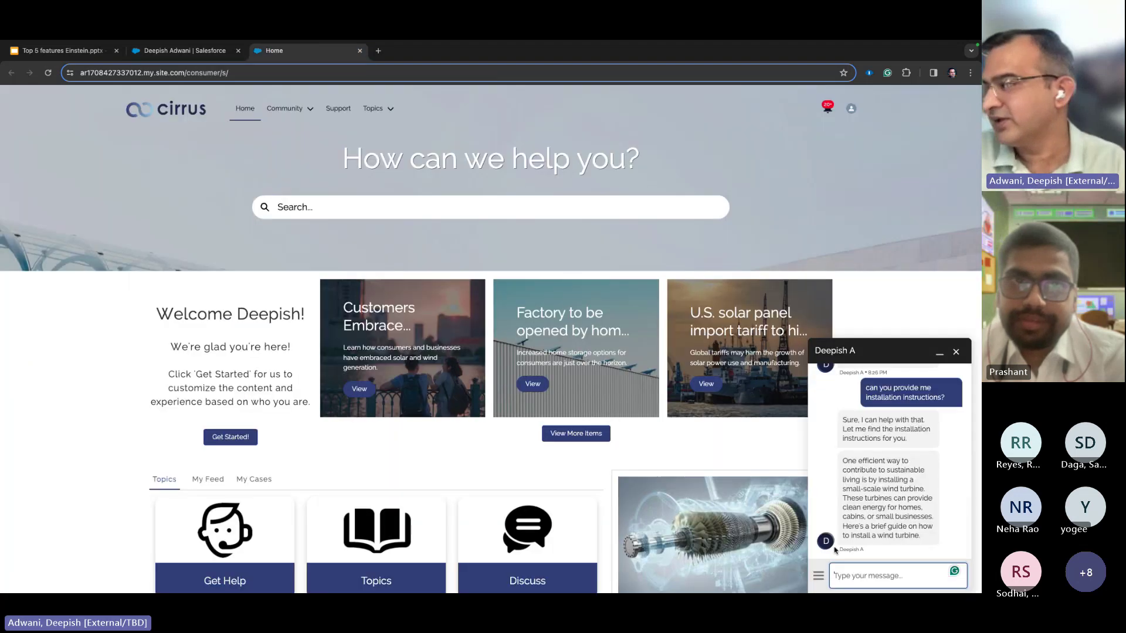
text(This h)
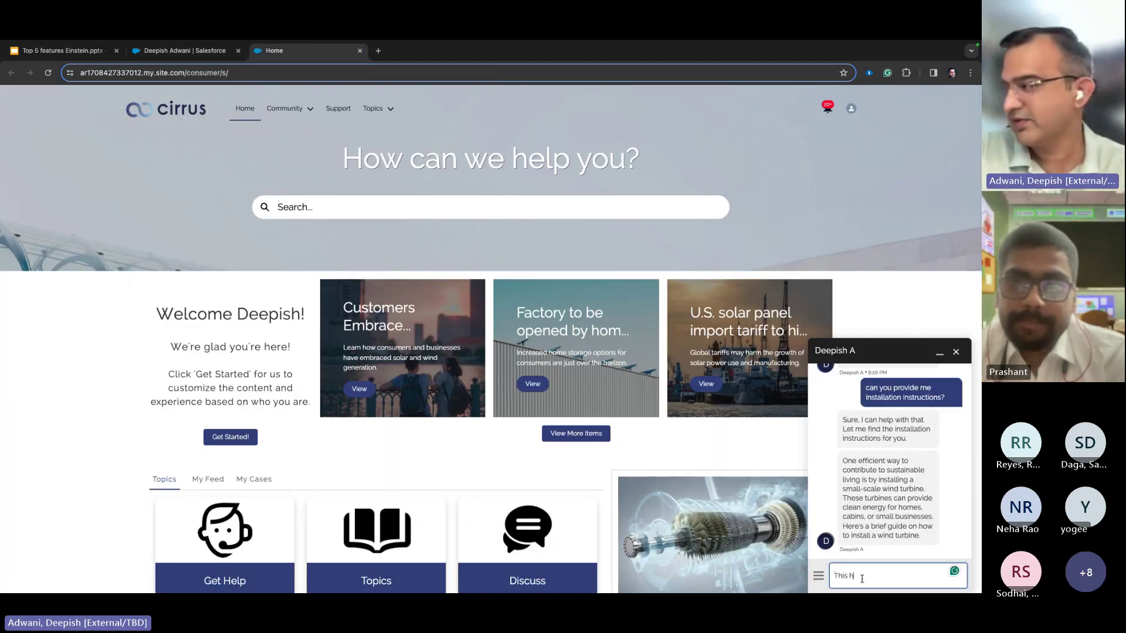
text(elps! than)
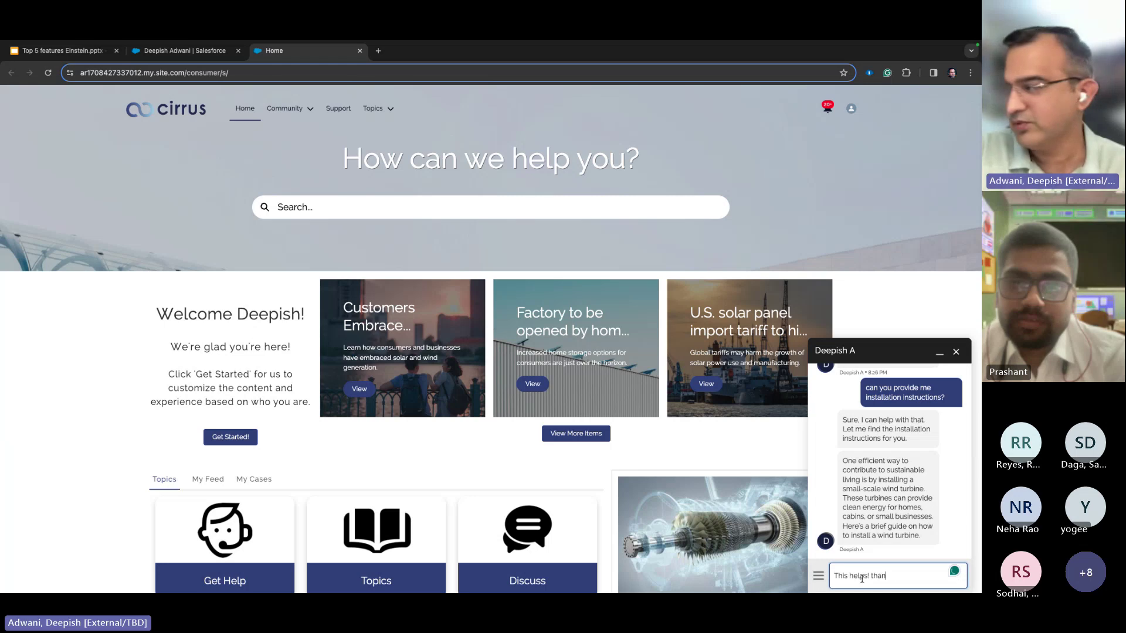
text(k you)
text(!)
key(Return)
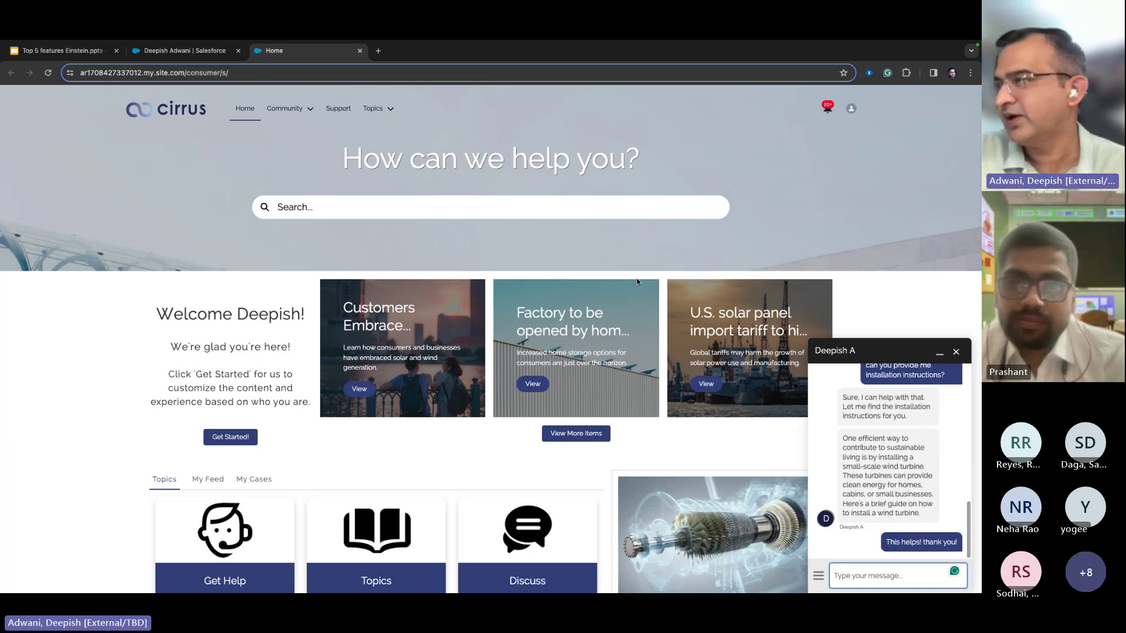
Step: Post the suggested reply "I'm glad I could help! If you have any more questions, feel free to ask." in the Service Console and end the chat
click(199, 55)
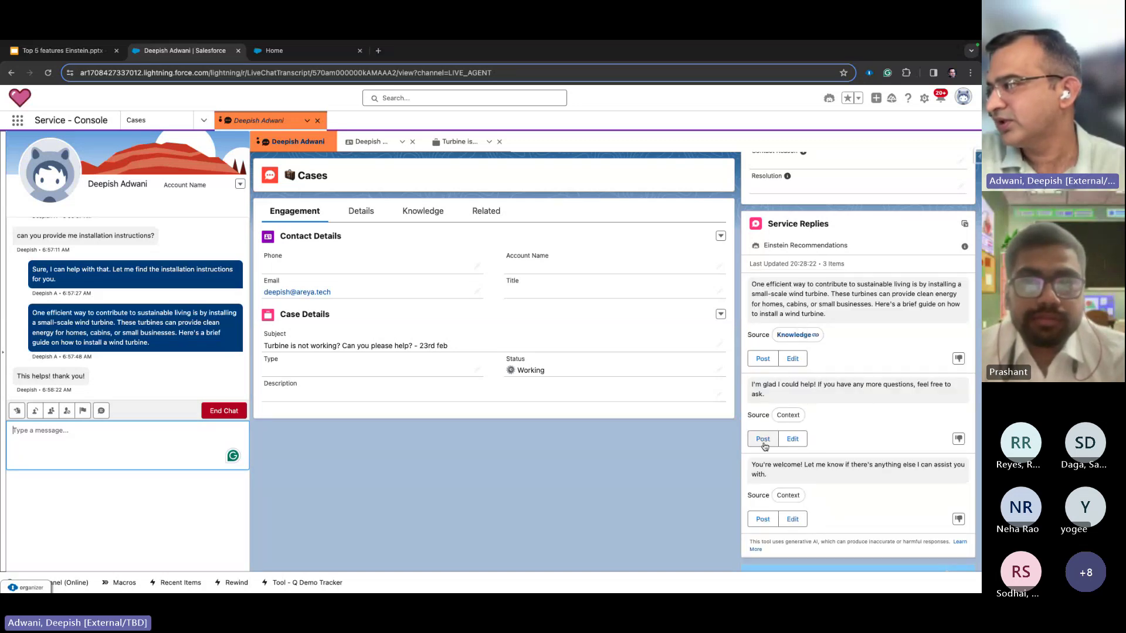
click(772, 438)
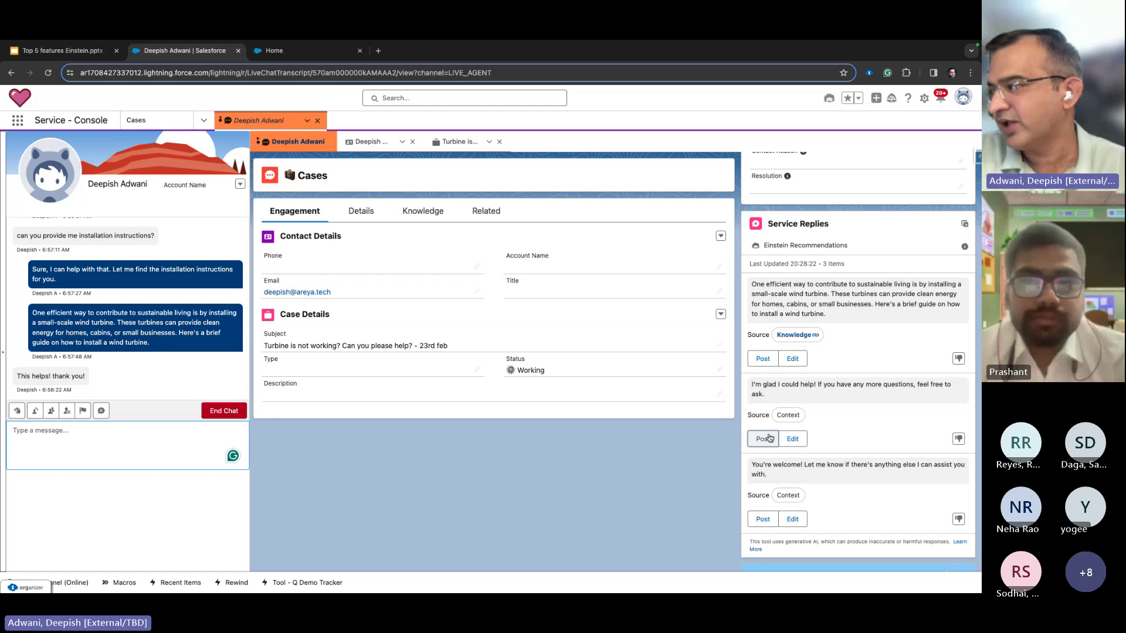
click(224, 411)
click(212, 373)
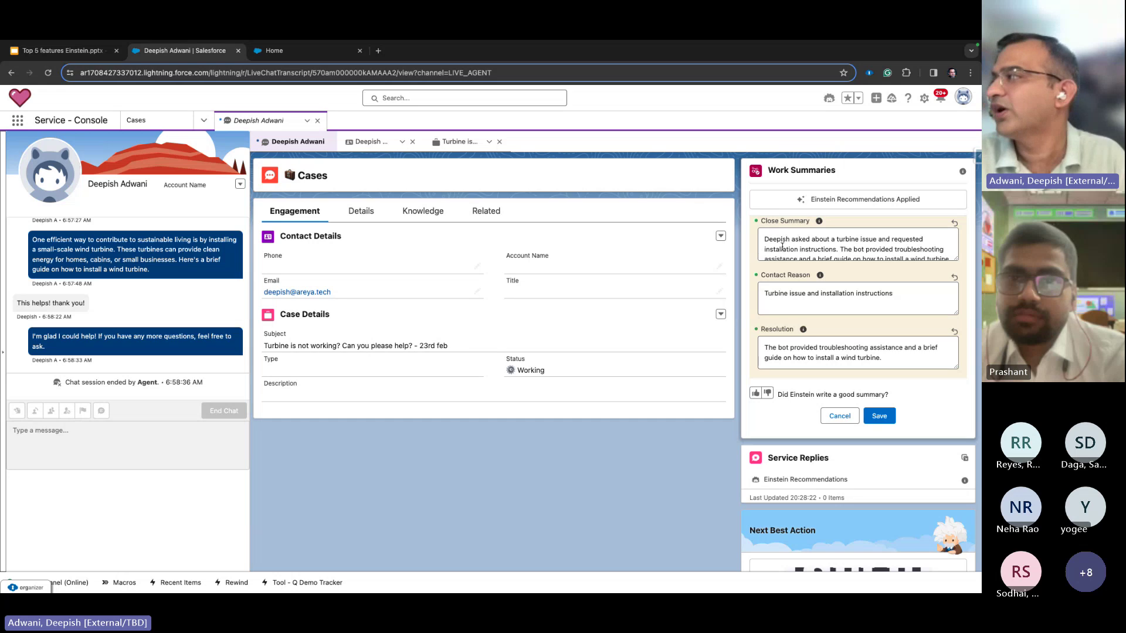
Step: Review the Einstein-generated Close Summary, Contact Reason and Resolution in Work Summaries and save them
drag(782, 240, 882, 242)
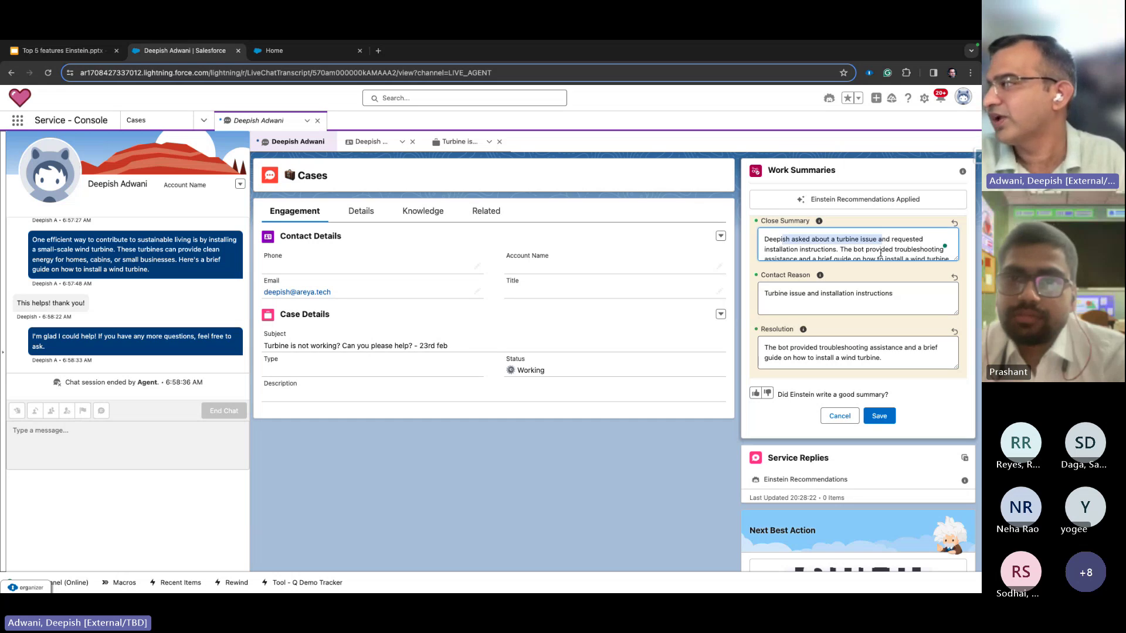
drag(765, 285, 809, 282)
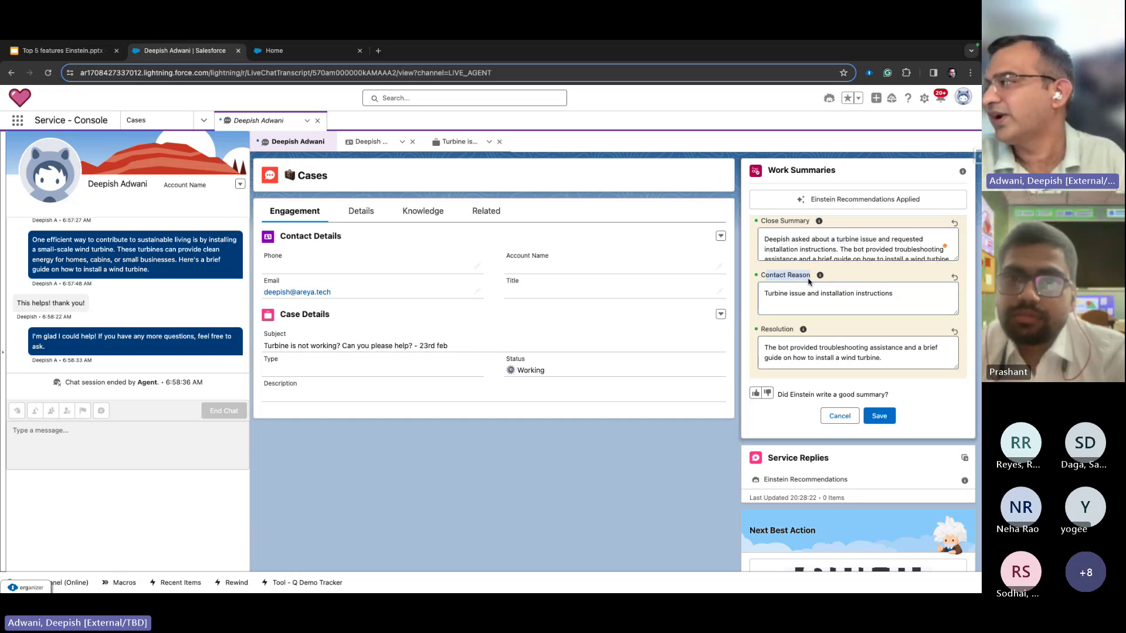
drag(772, 330, 808, 332)
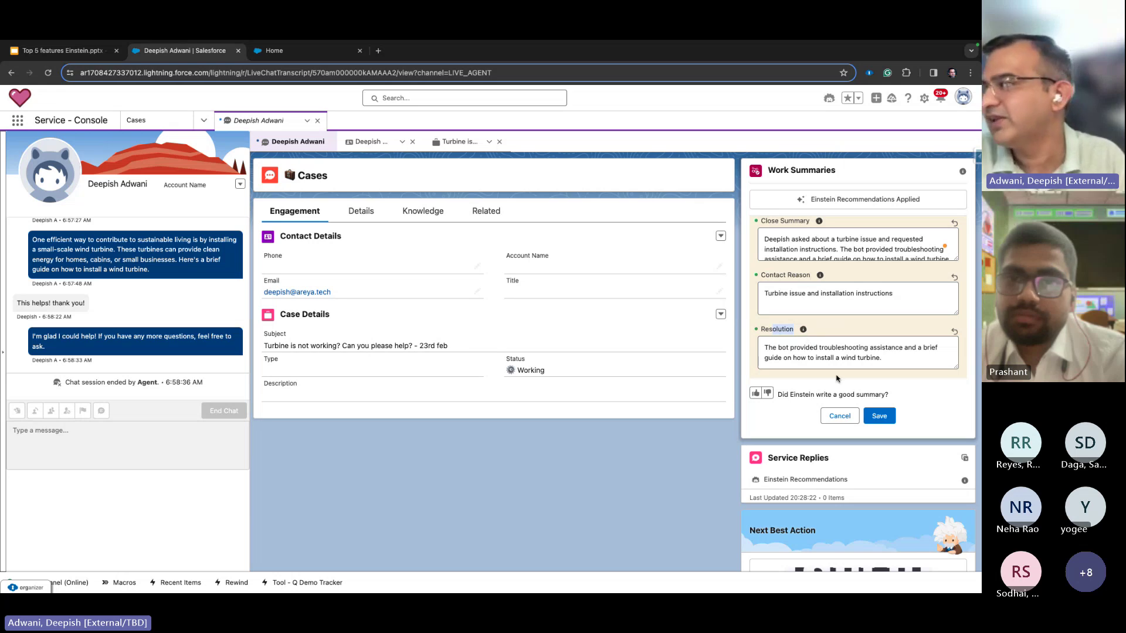
click(893, 357)
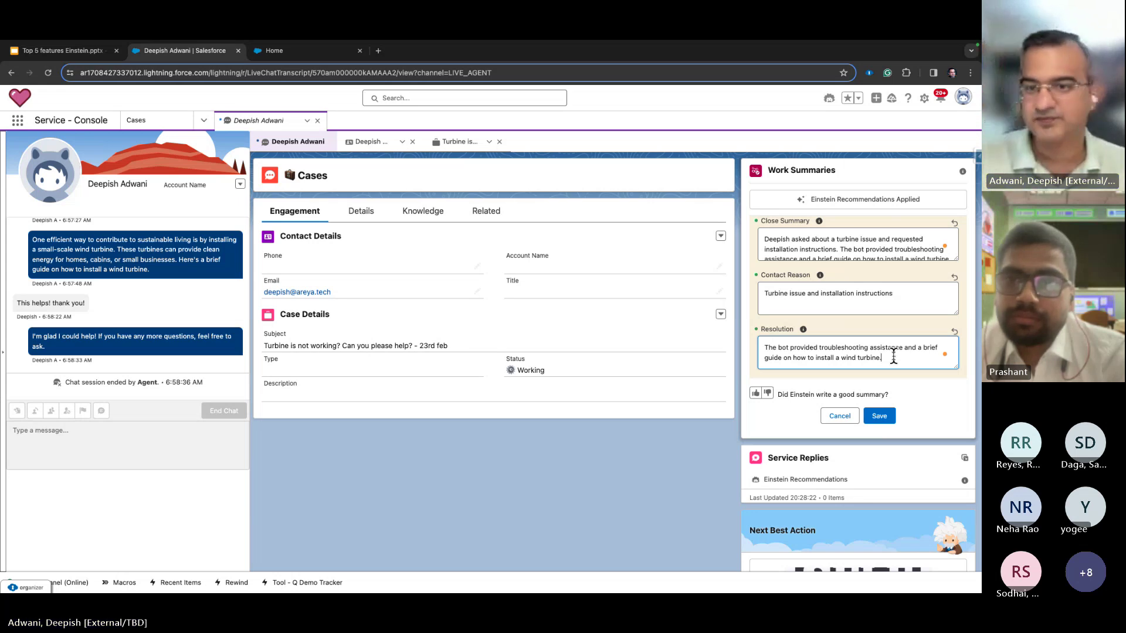
click(877, 417)
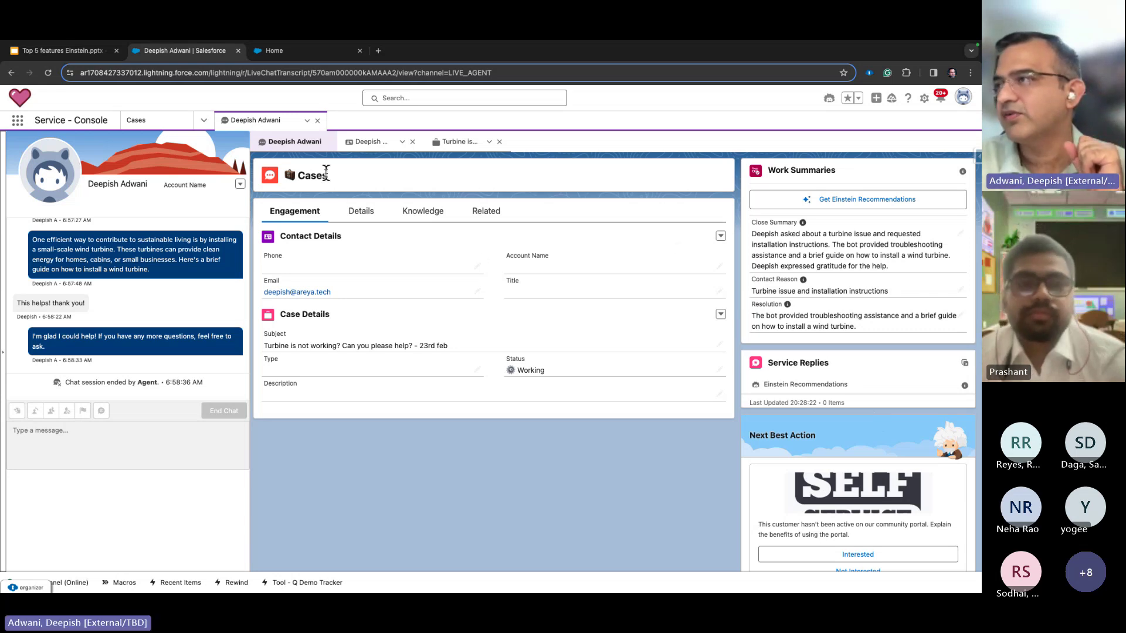
Step: Switch to the consumer site and start a Contact Support request with subject "Turbine is not working?" and product family Turbine
click(318, 55)
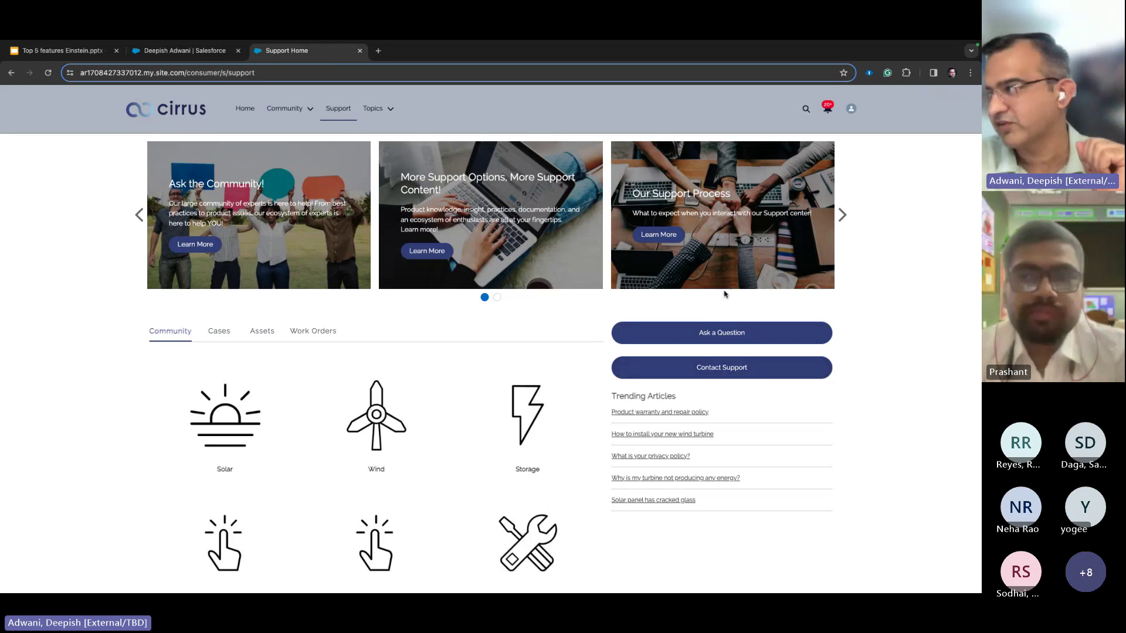
click(724, 367)
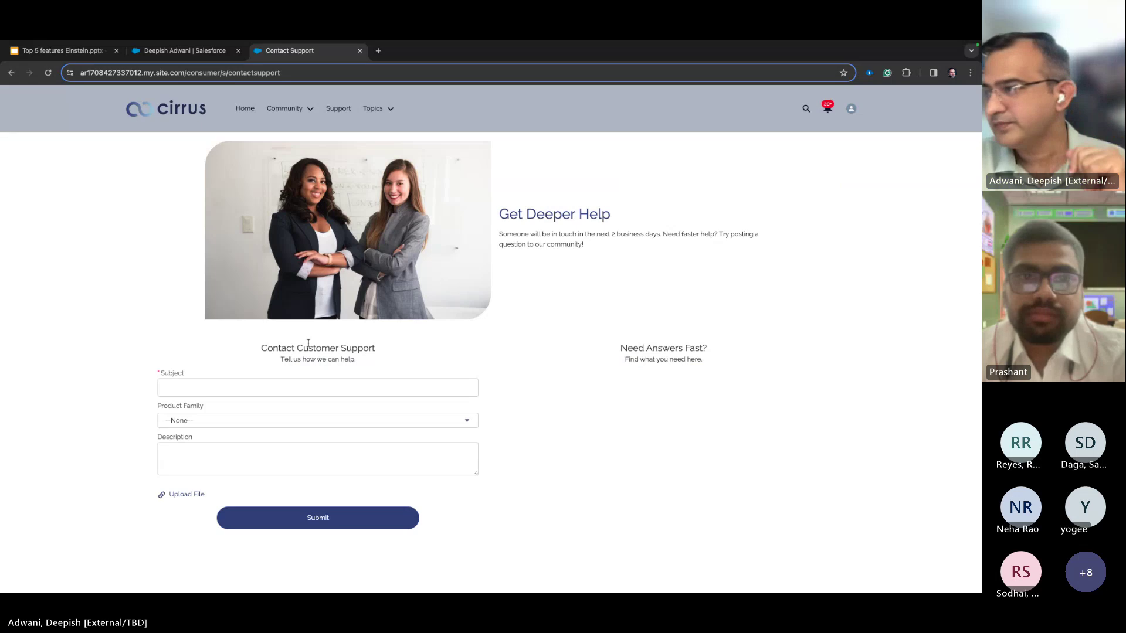
click(290, 387)
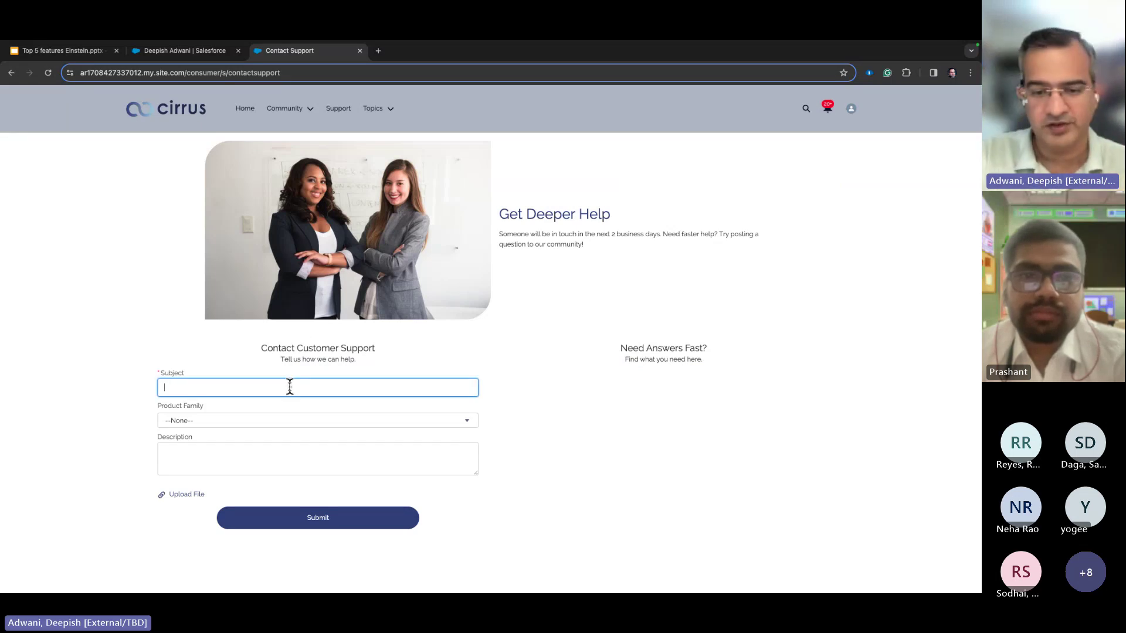
text(Turbine is no)
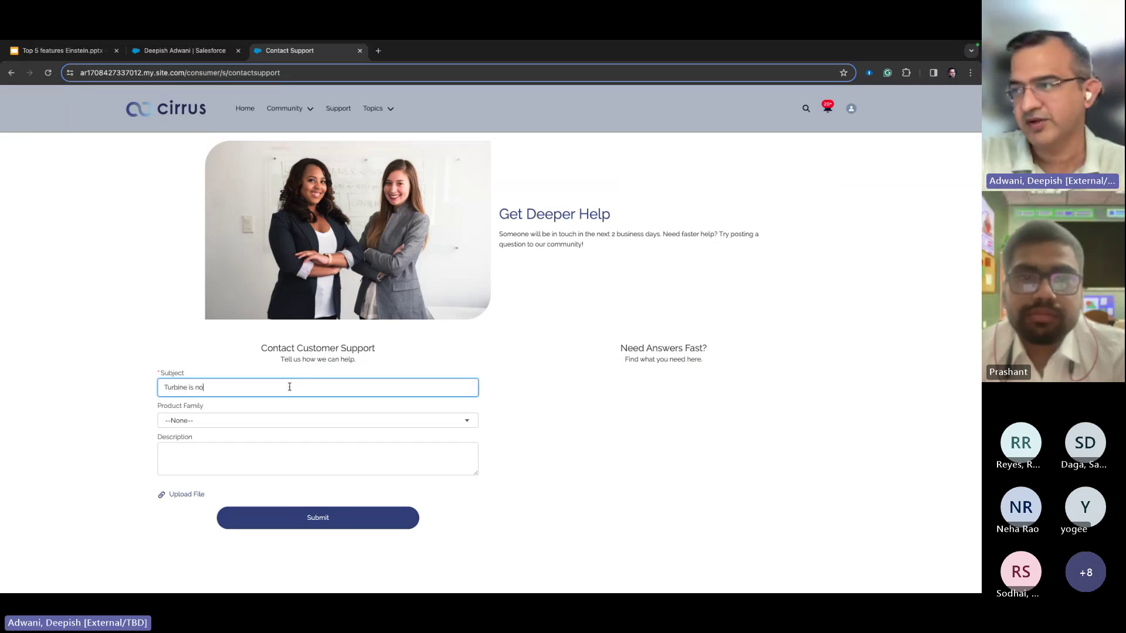
text(t working?)
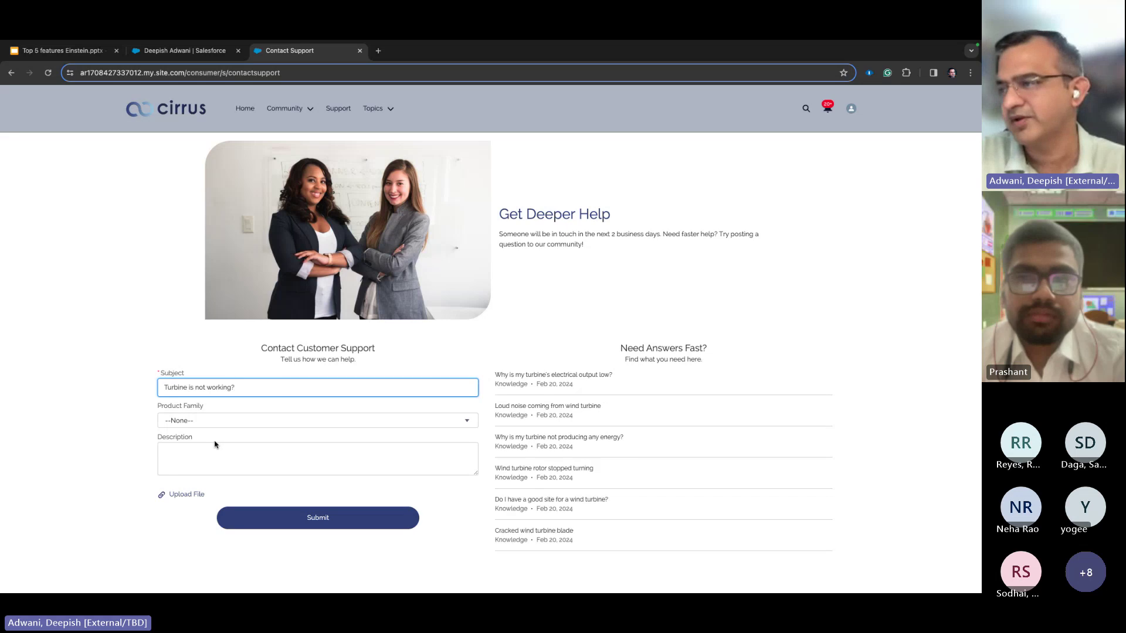
click(227, 418)
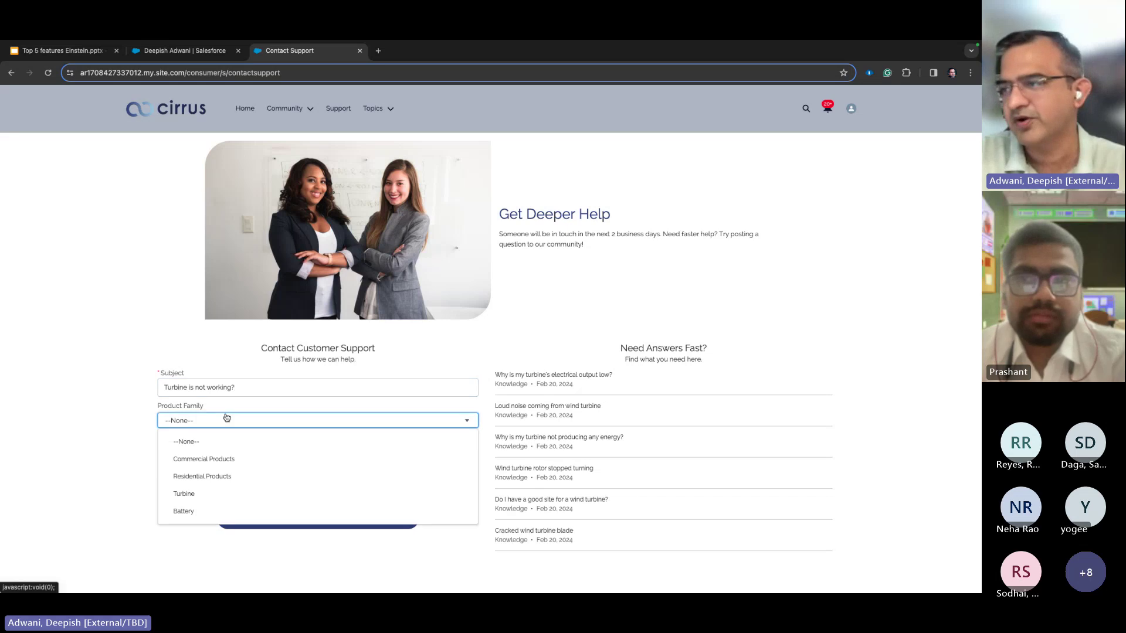
click(216, 494)
Step: Describe the issue as "please help me!" and submit the support case
click(202, 459)
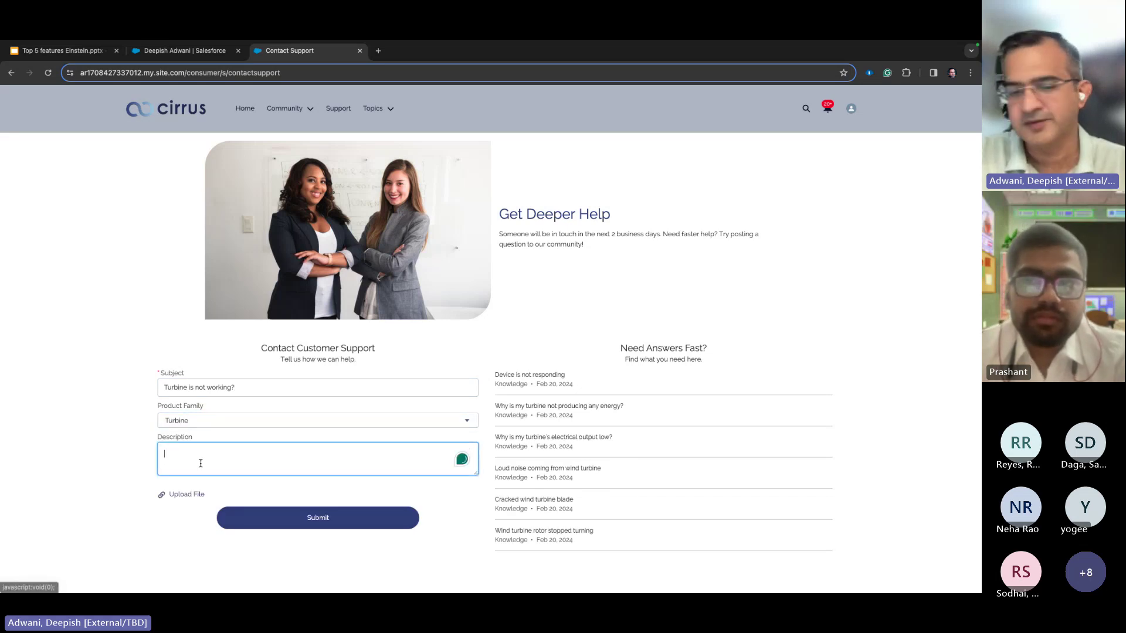
text(nto)
key(BackSpace)
key(BackSpace)
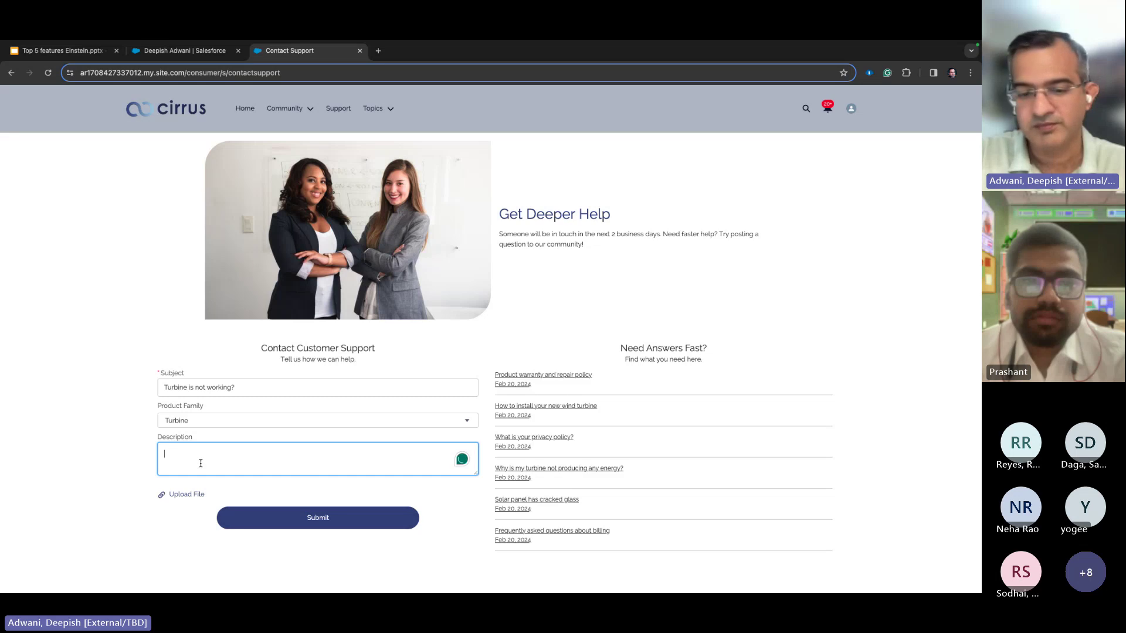
text(please help me)
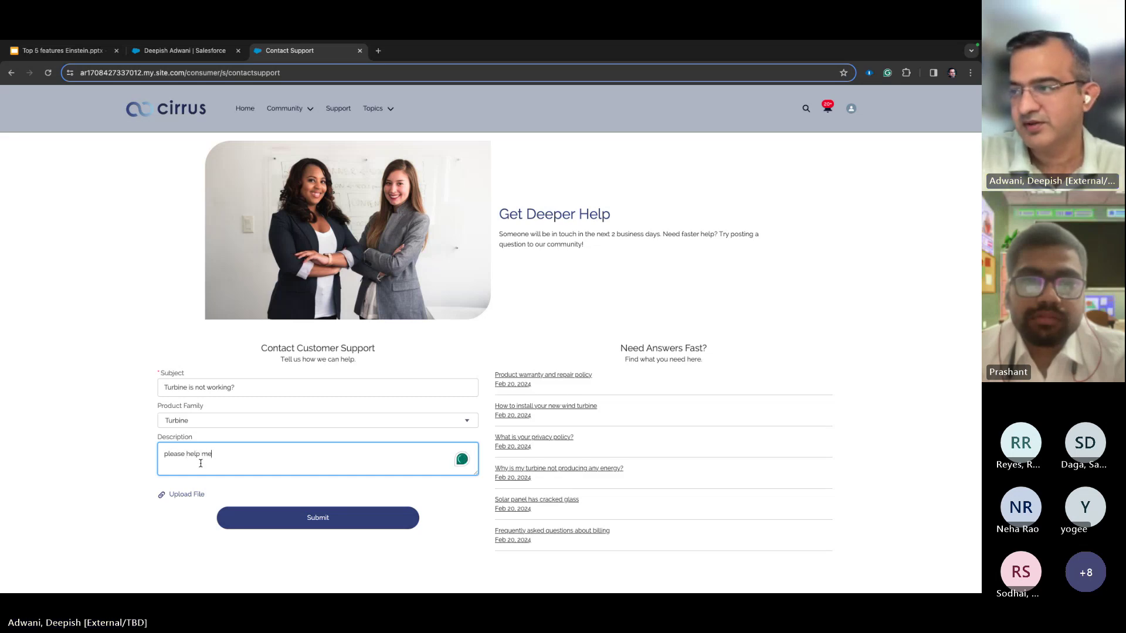
text(?)
key(BackSpace)
text(!)
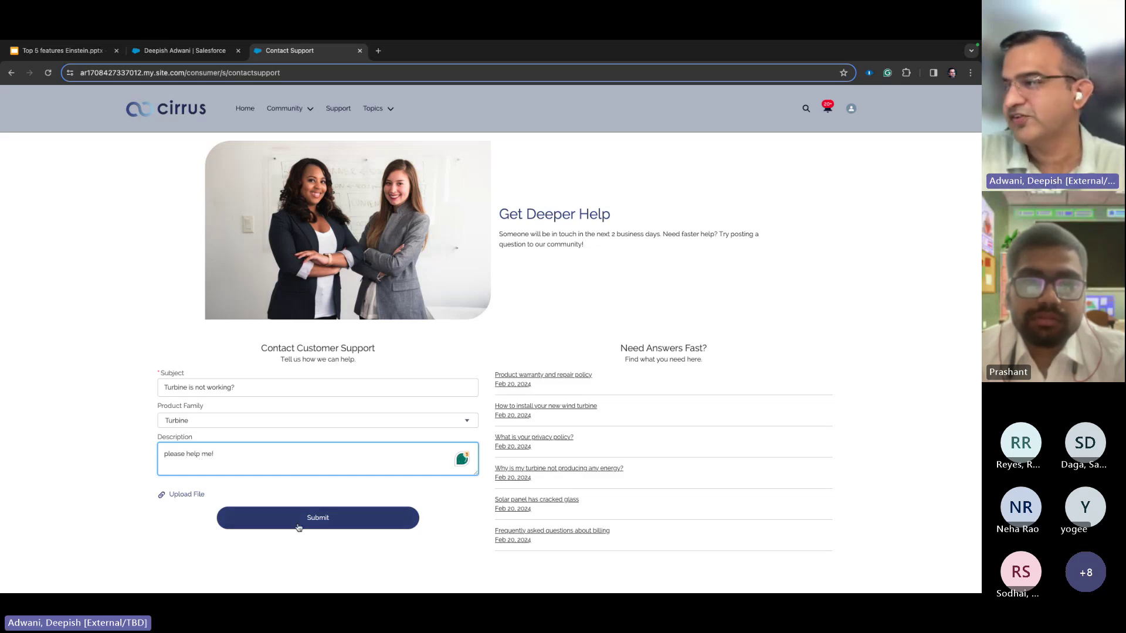
click(305, 517)
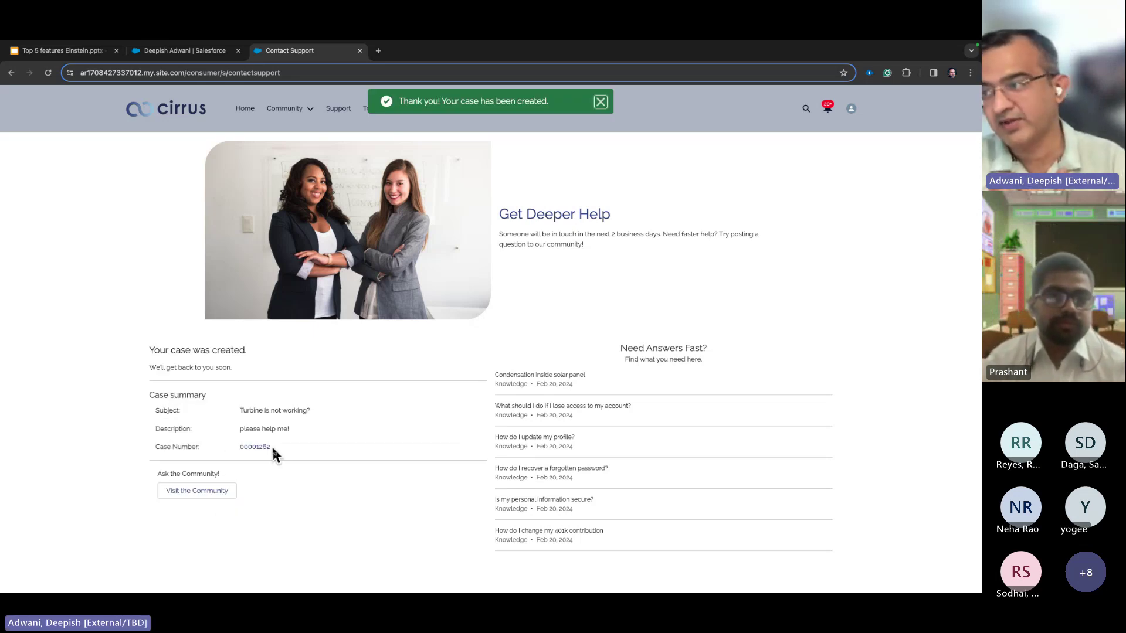
Step: Return to the Service Console, reload the All Cases list and continue logging into Omni-Channel
click(175, 50)
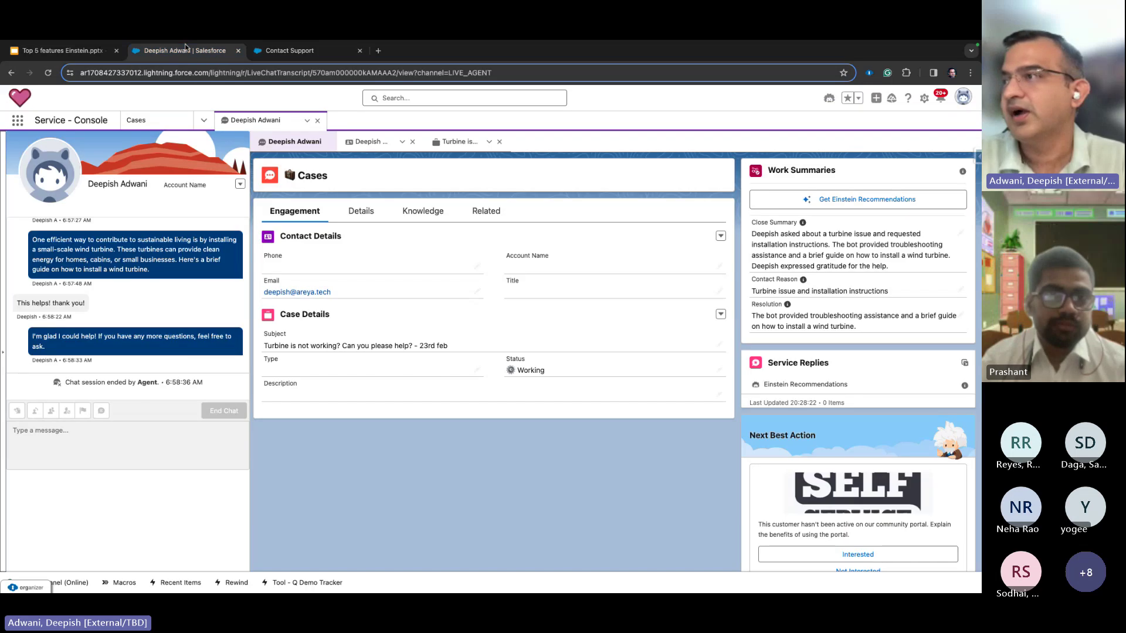
click(149, 121)
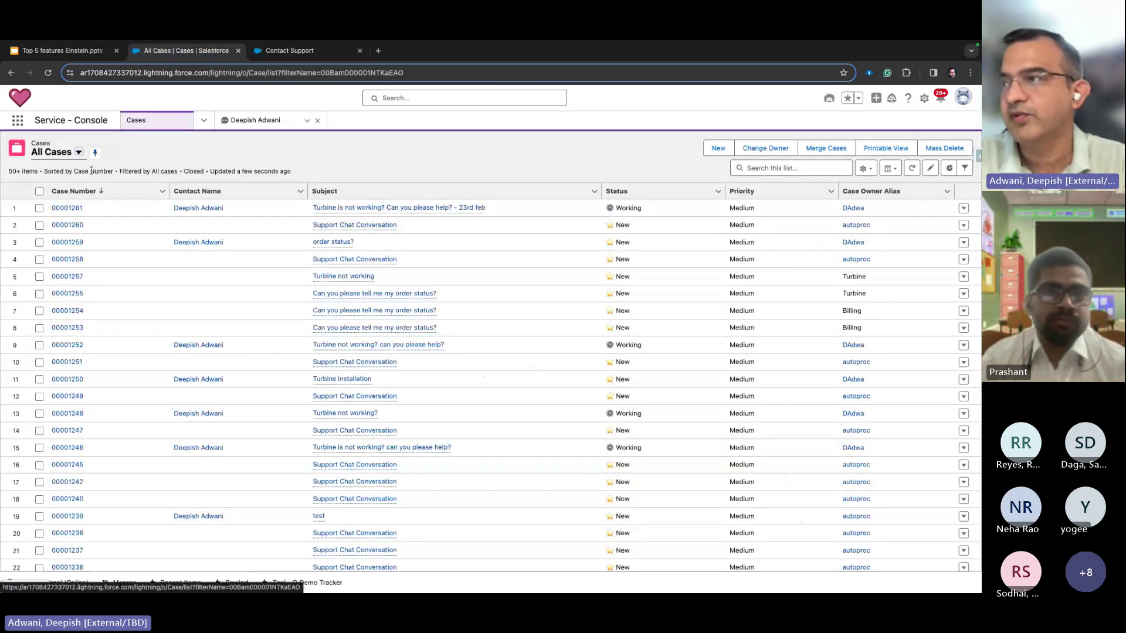
click(79, 153)
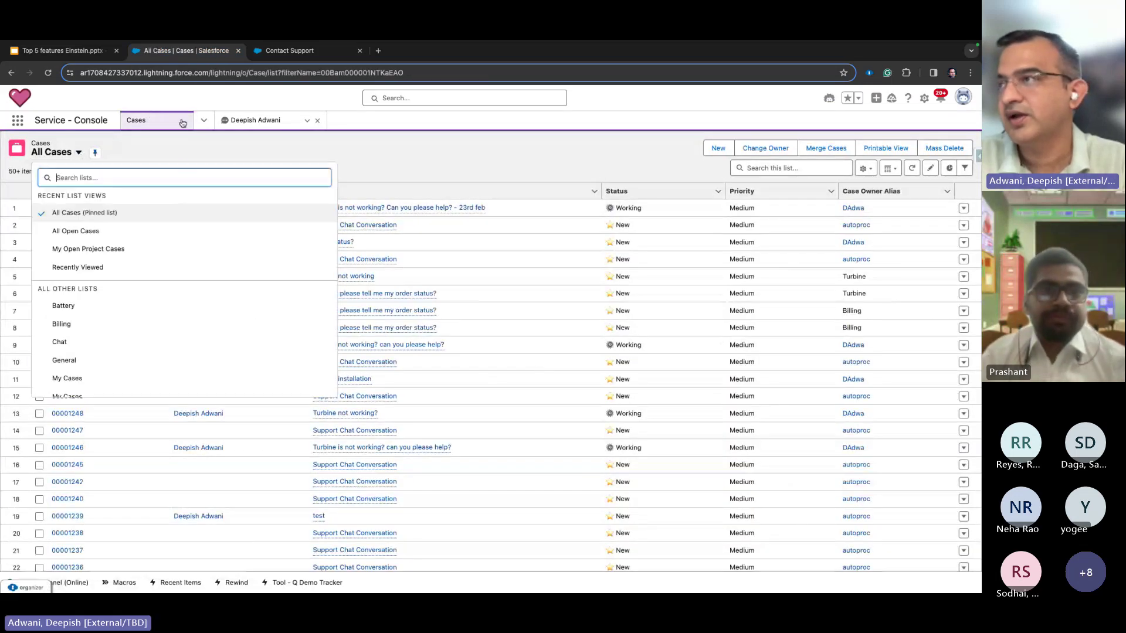
click(160, 159)
click(169, 72)
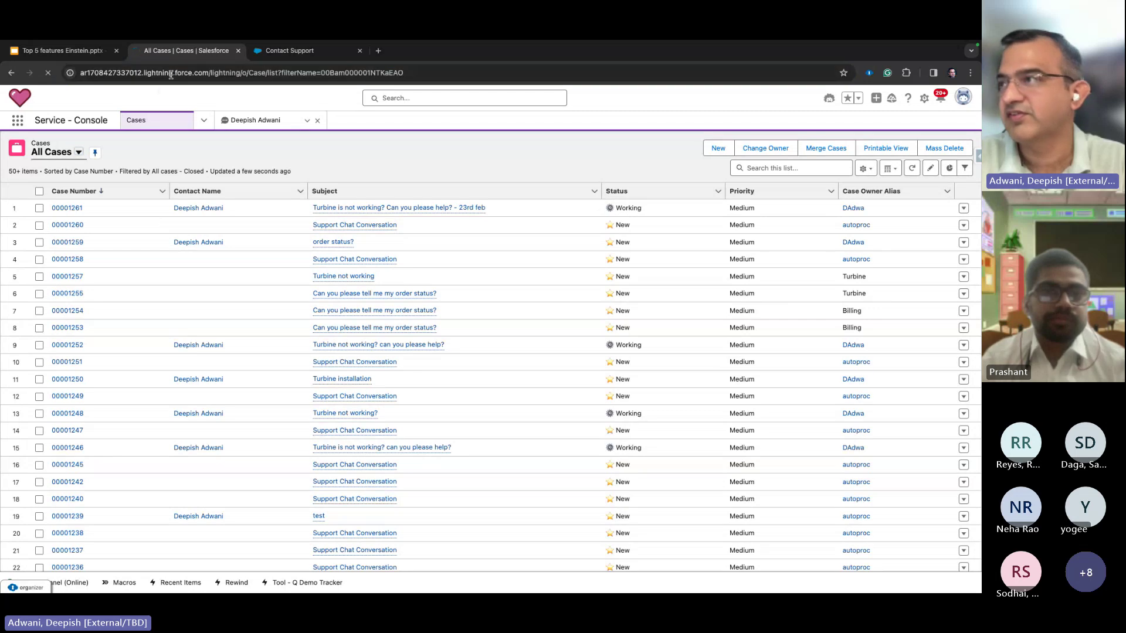
key(Return)
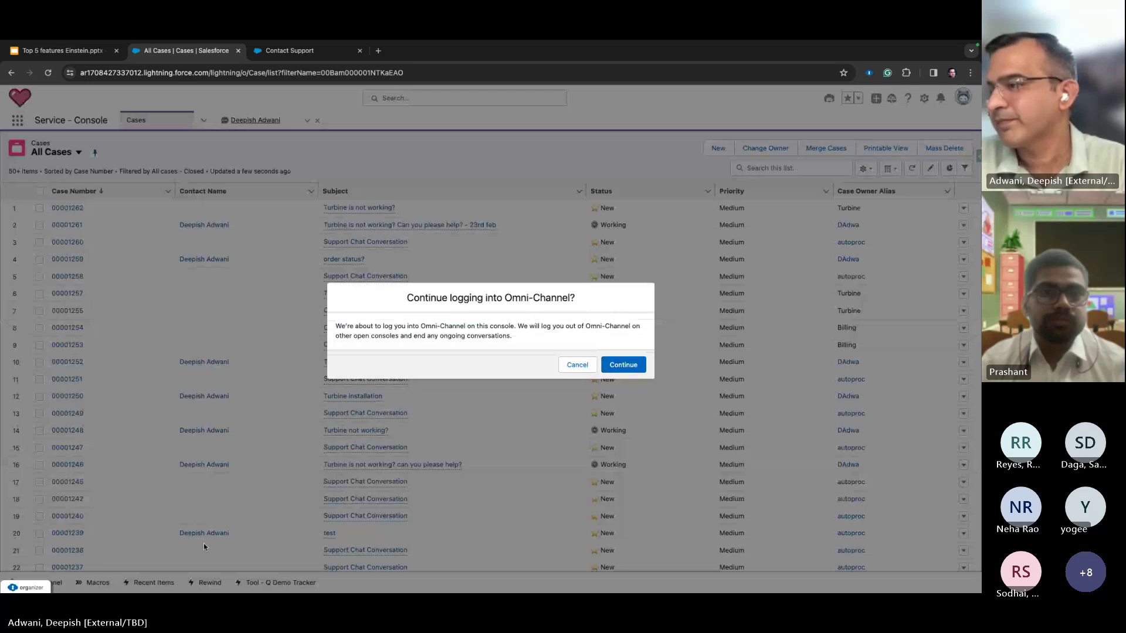
click(621, 366)
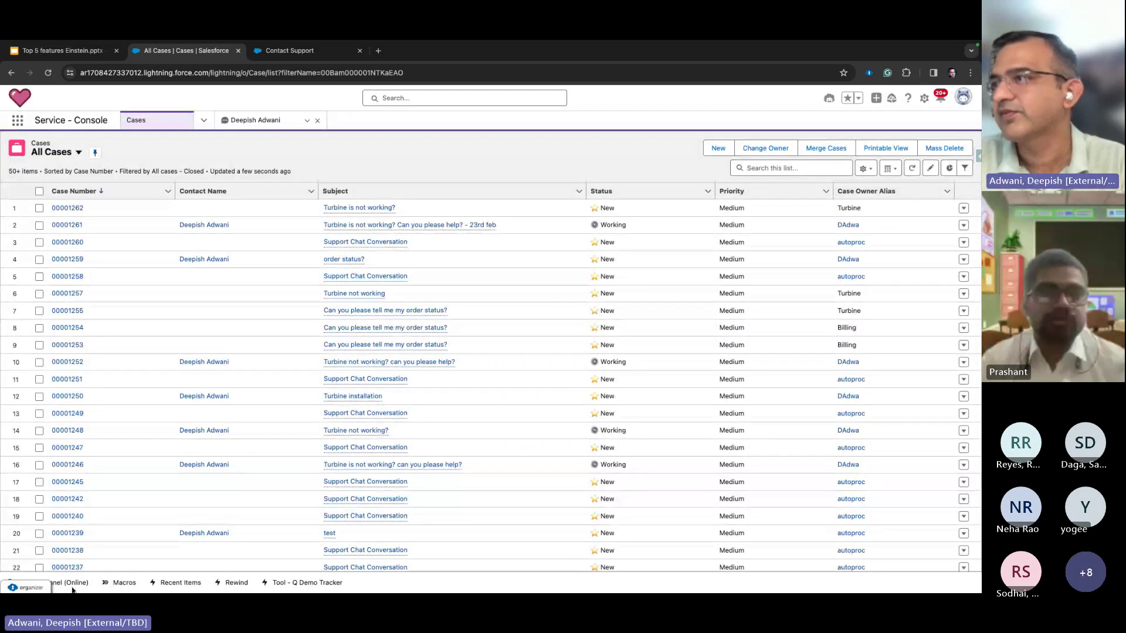
Step: Open the new "Turbine is not working?" case and apply the Einstein recommendations in Case Classification
click(381, 207)
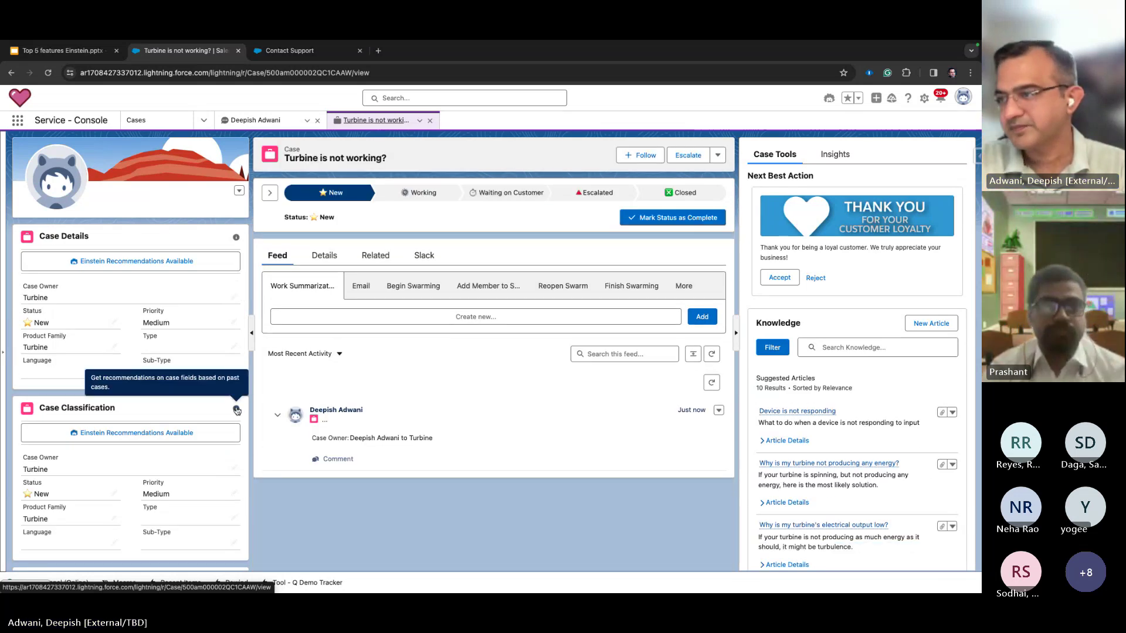
scroll(237, 411, down, 2)
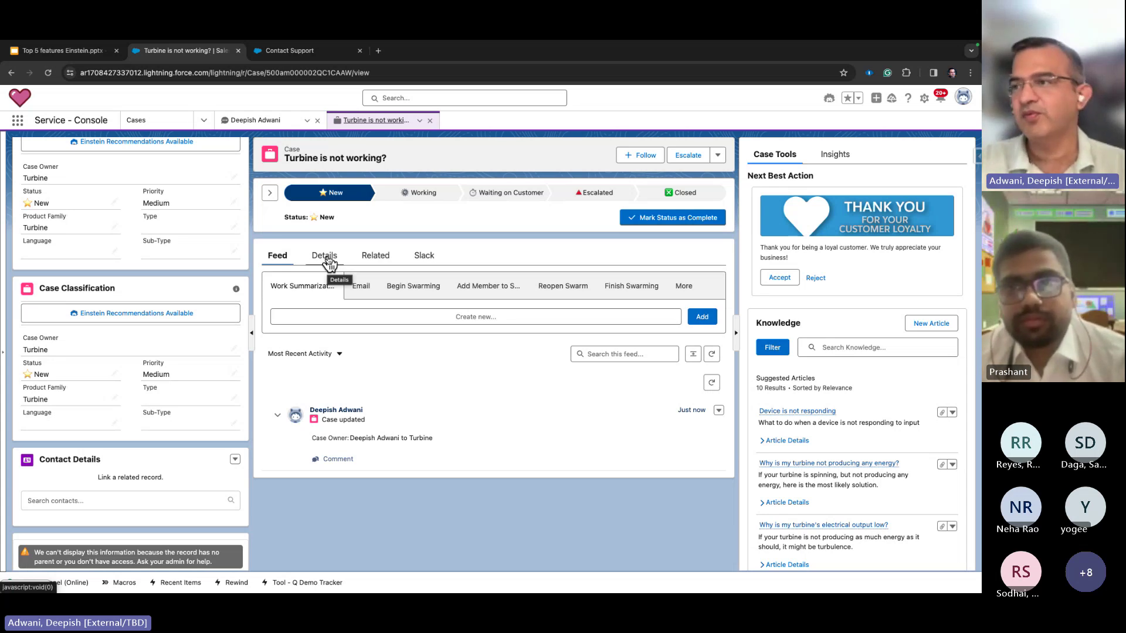
click(122, 315)
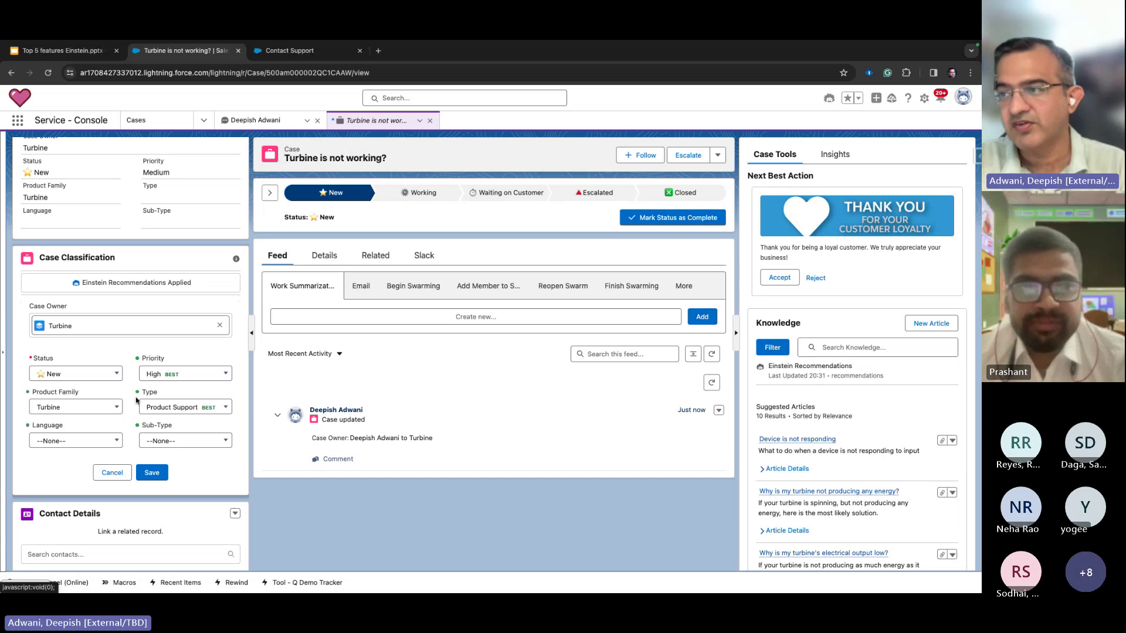
Step: Set the case's Sub-Type to the Einstein-recommended Troubleshooting and save the classification
click(202, 440)
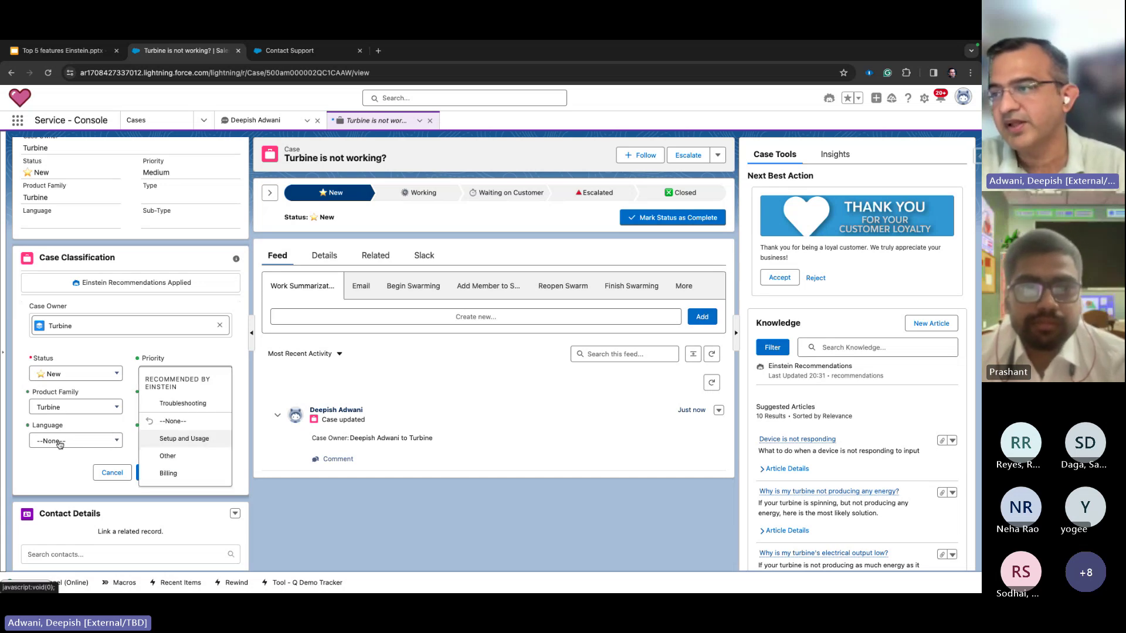
click(123, 441)
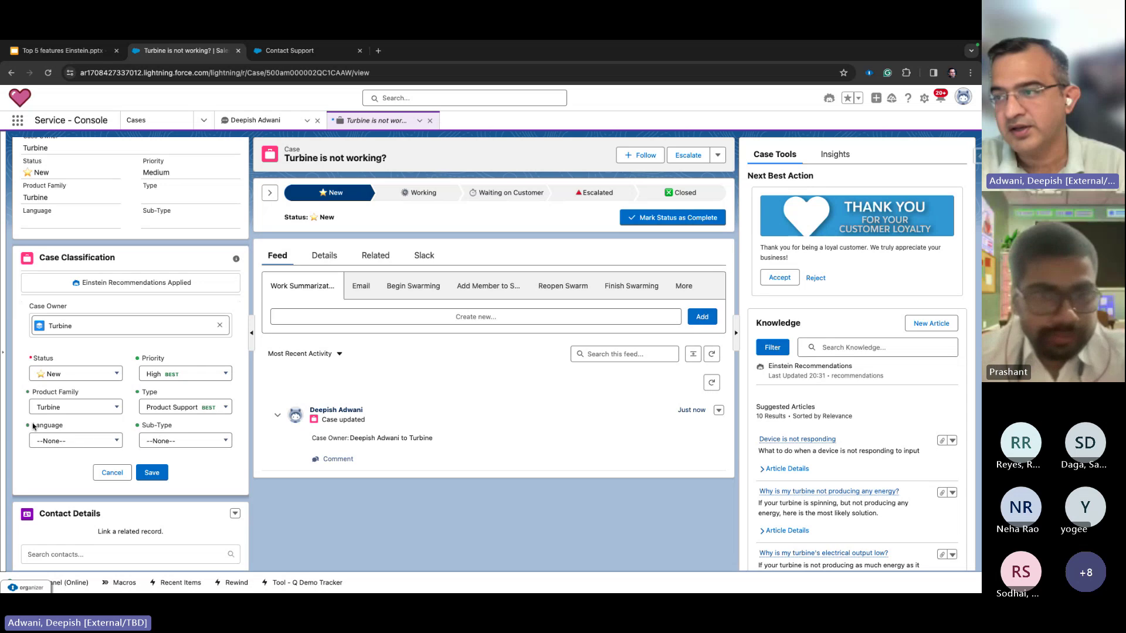
click(192, 439)
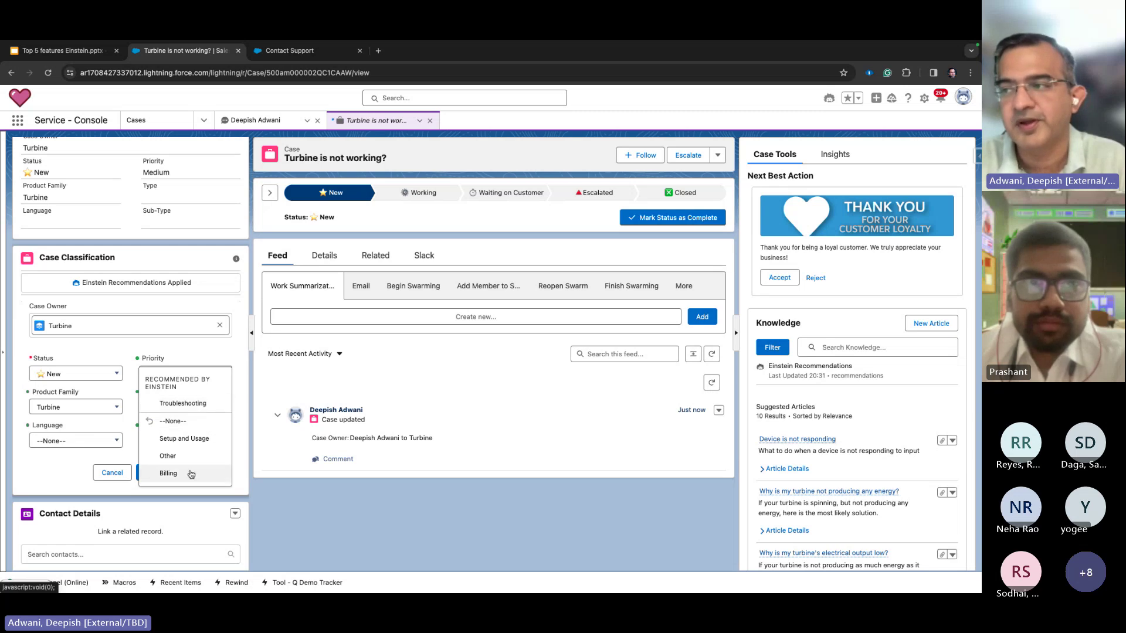
click(199, 405)
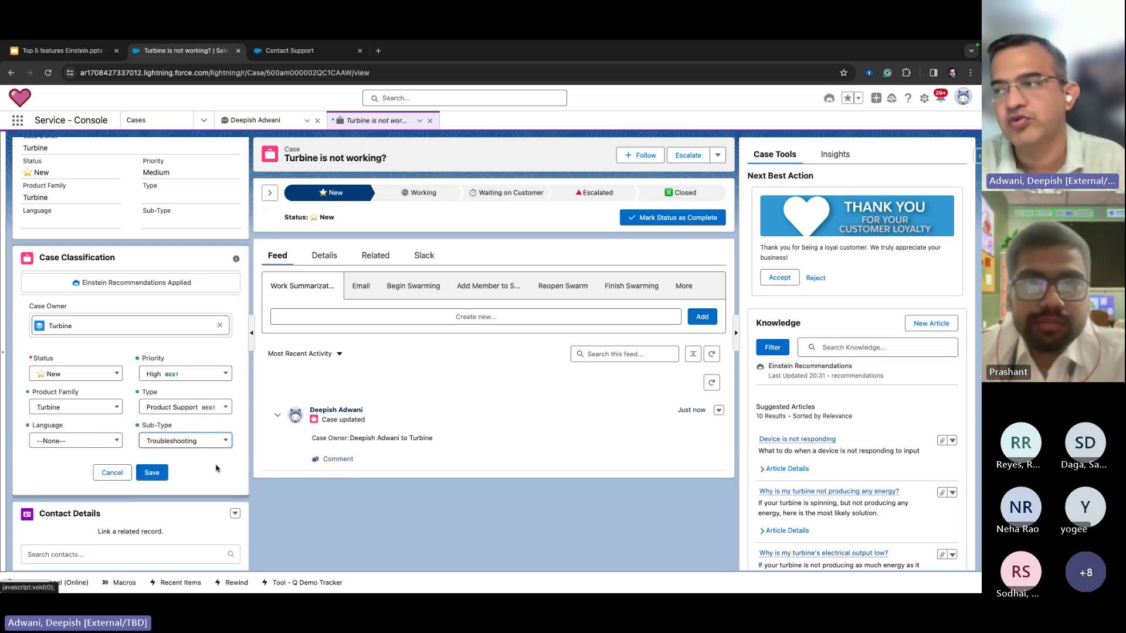
click(160, 475)
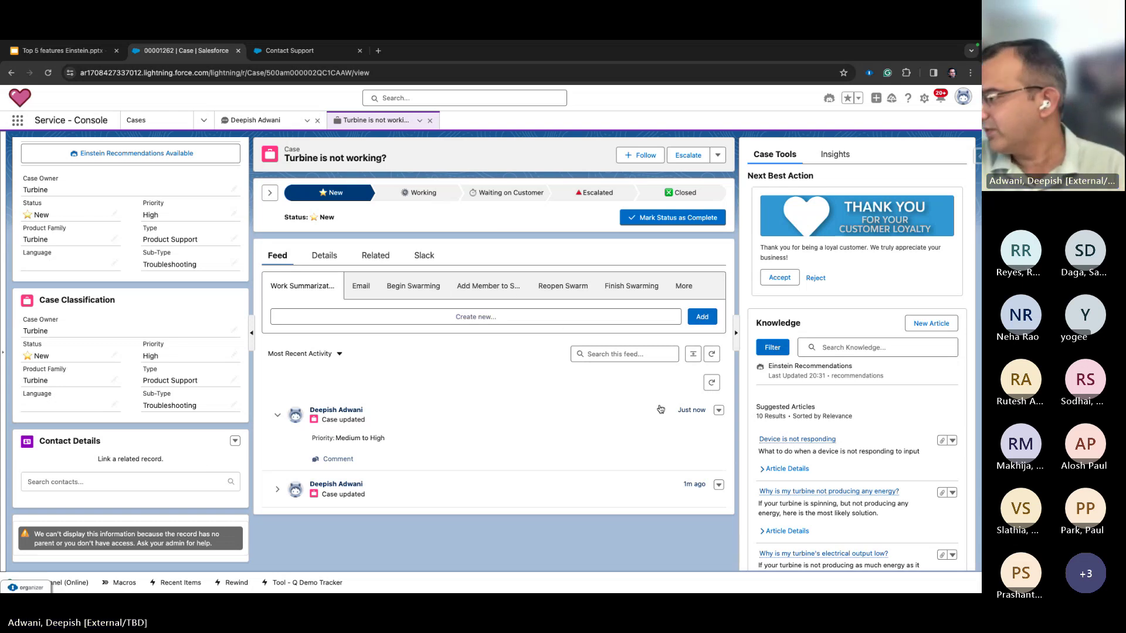
Step: Draft an Einstein email for the case from the suggested Knowledge article "Device is not responding" and review its body
drag(286, 160, 419, 163)
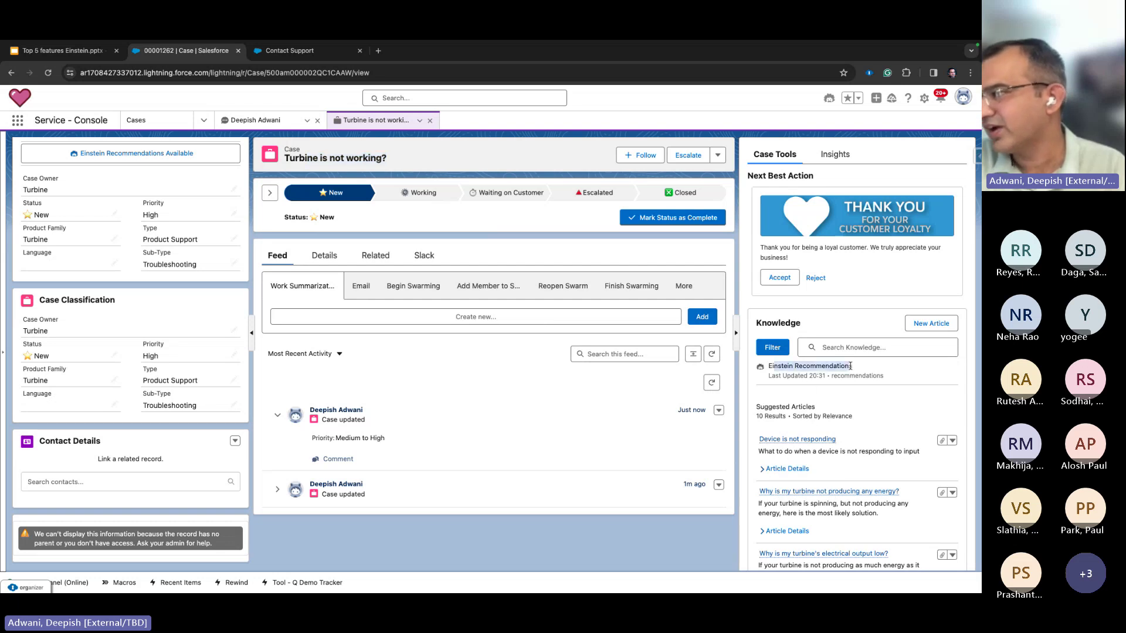
click(953, 440)
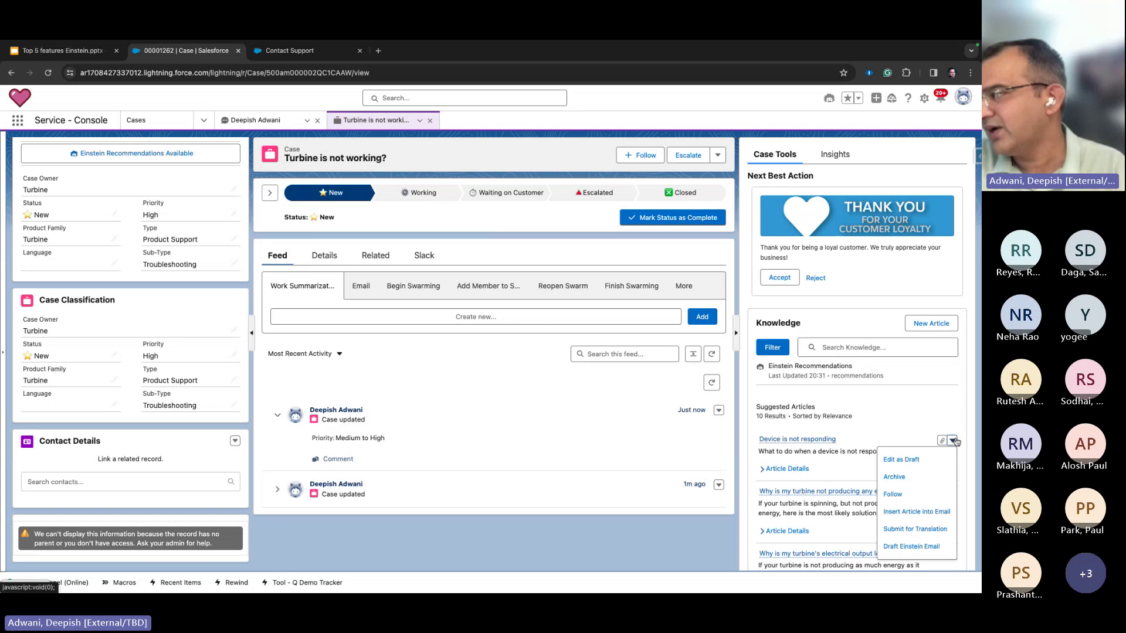
click(920, 548)
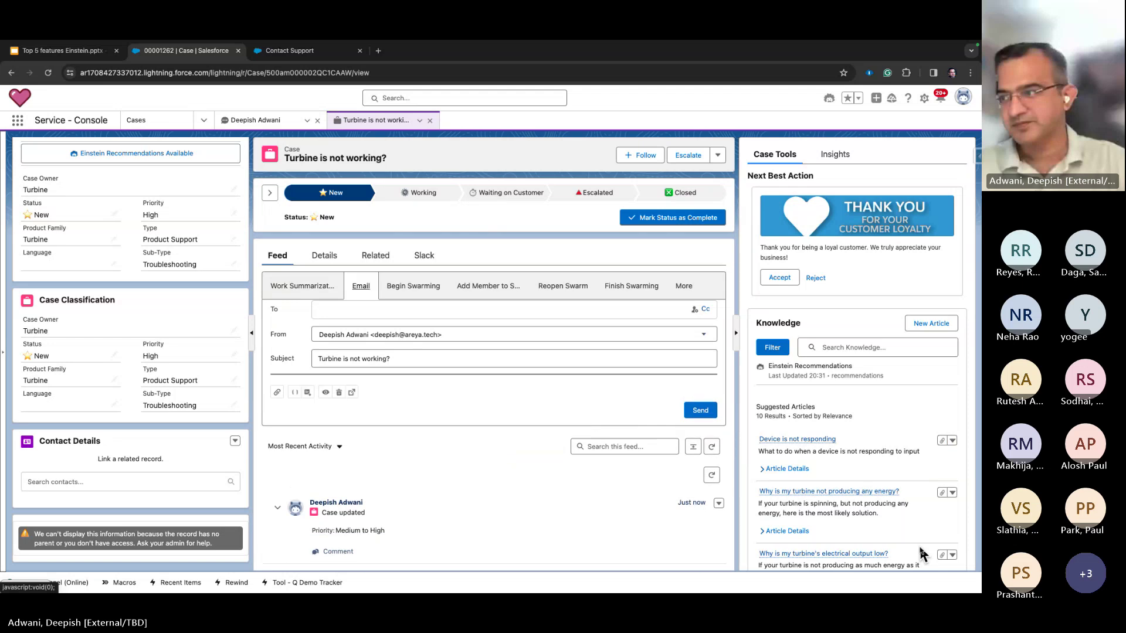
click(369, 479)
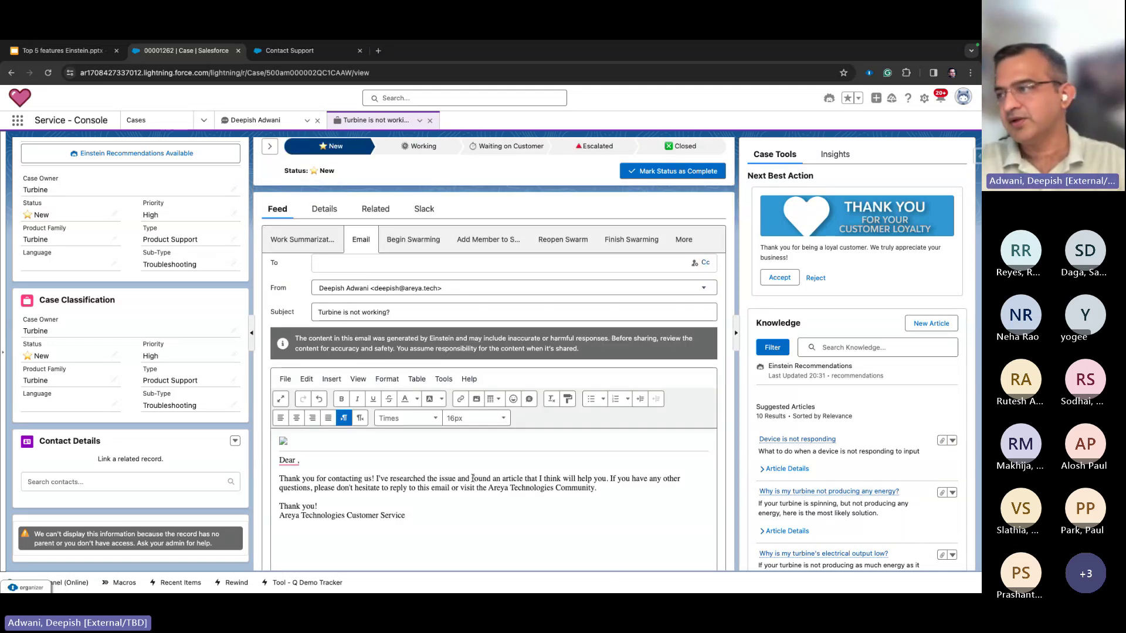
mouse_move(297, 462)
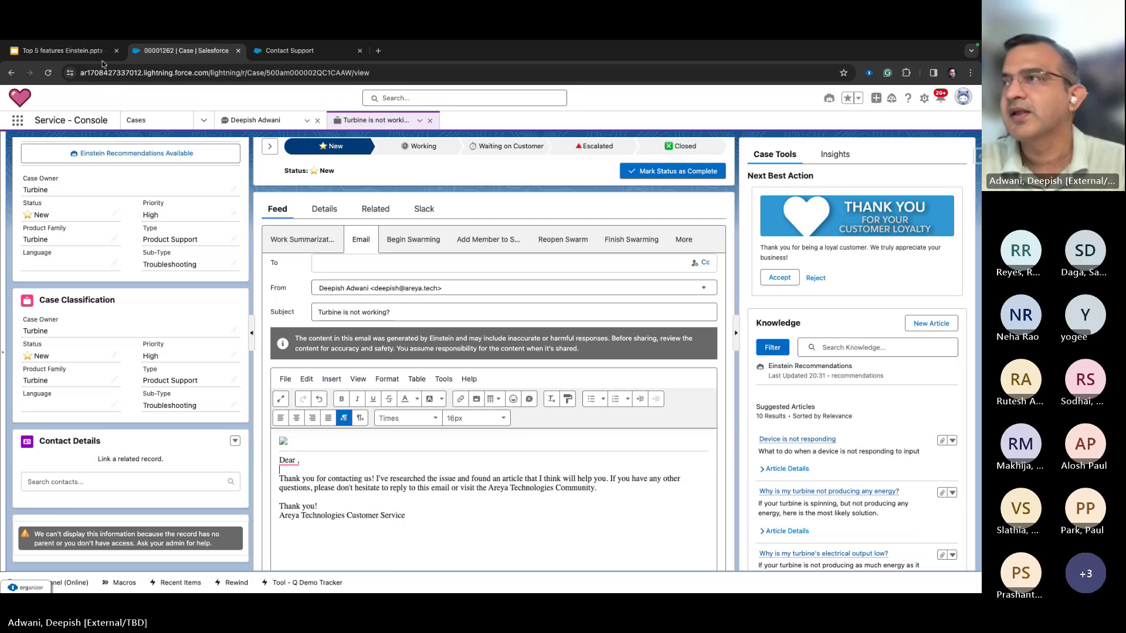
Step: Look through the case's suggested Knowledge articles and switch to the "Top 5 features Einstein" presentation in Google Slides
scroll(410, 513, down, 1)
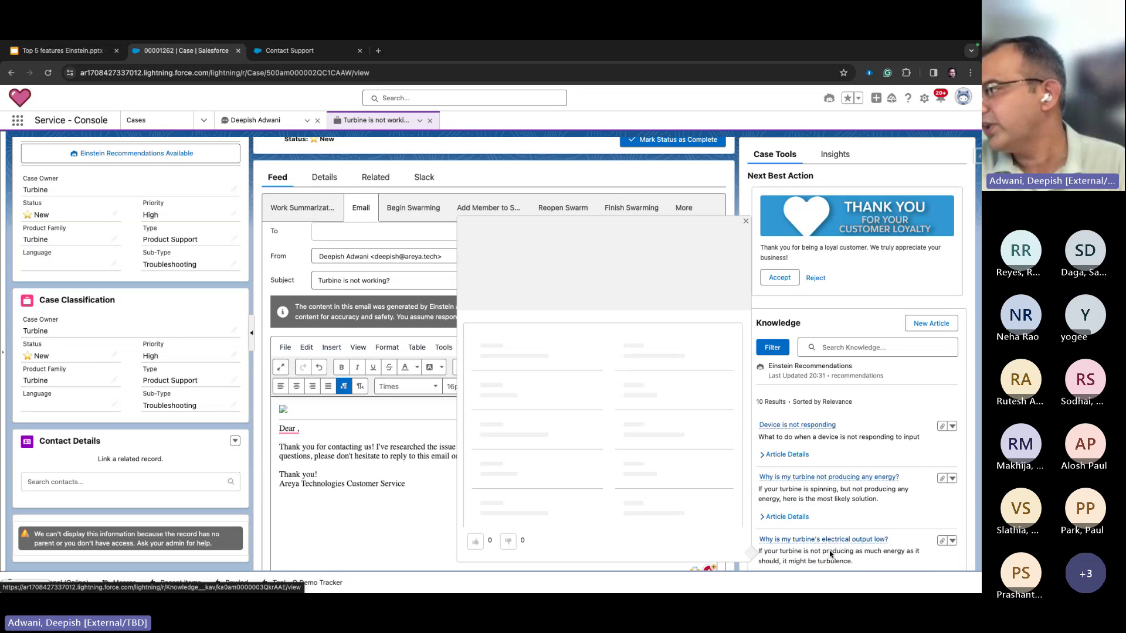
scroll(830, 554, down, 5)
scroll(816, 453, up, 5)
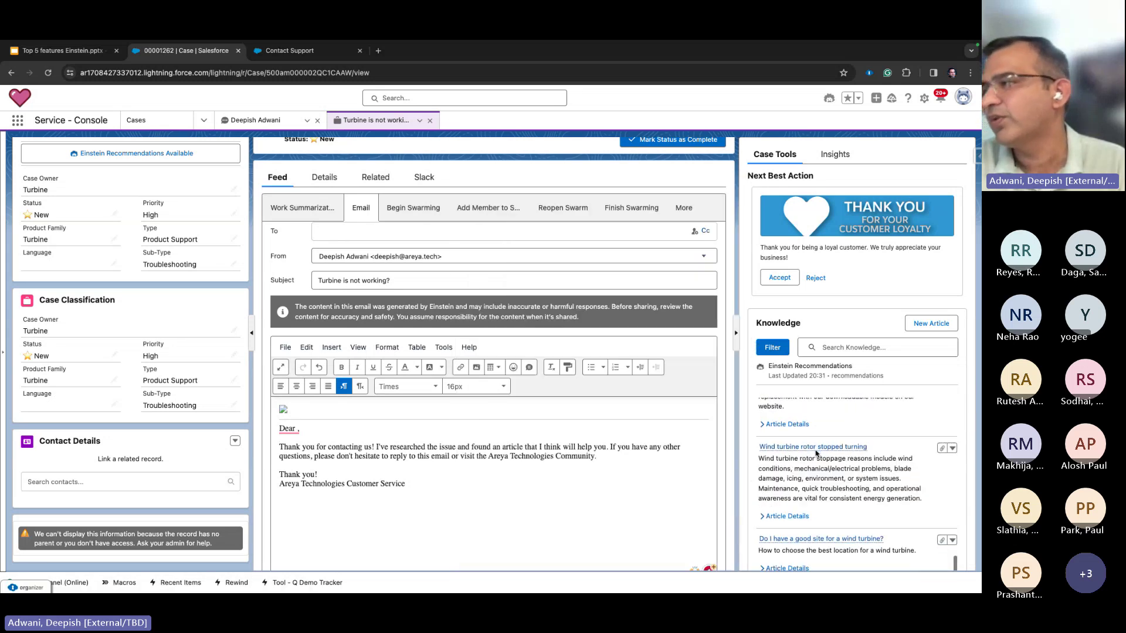
scroll(816, 453, up, 2)
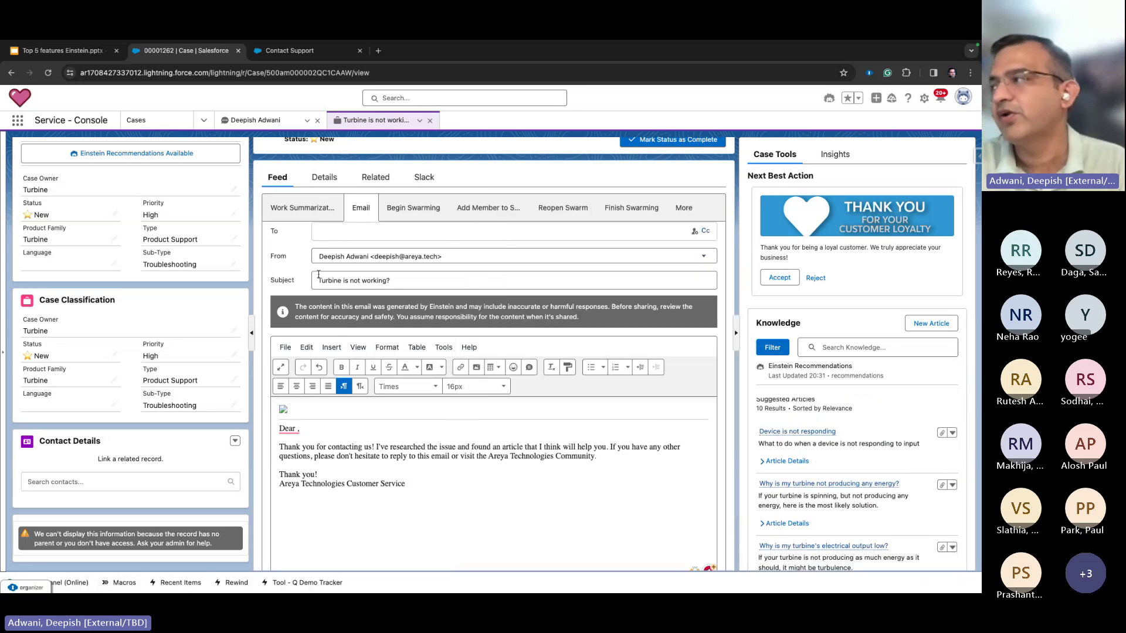
click(81, 54)
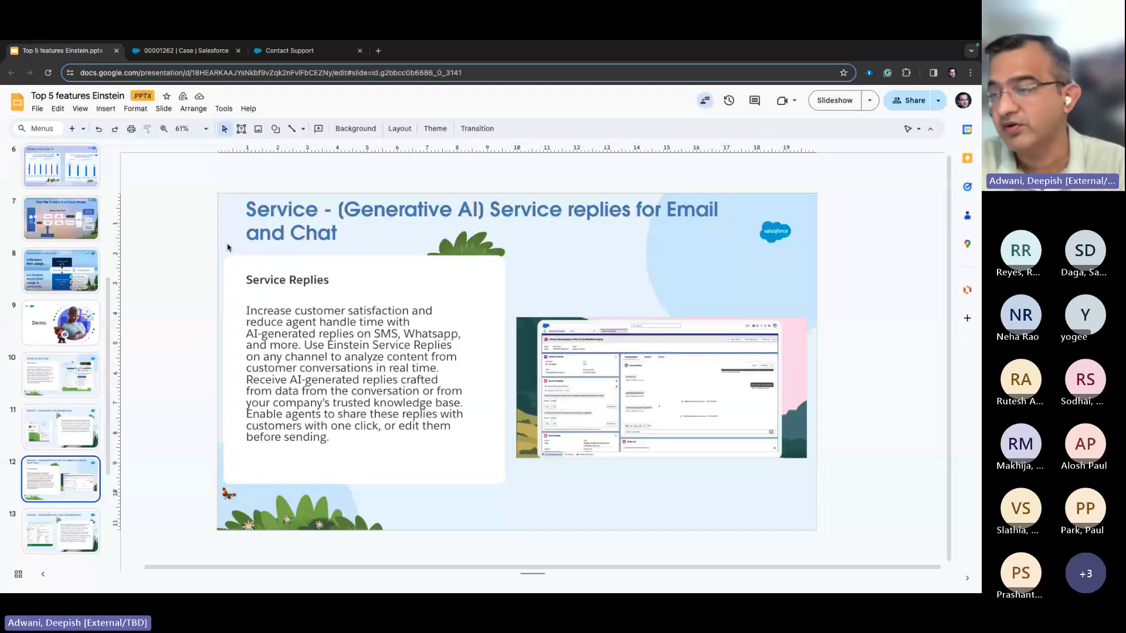